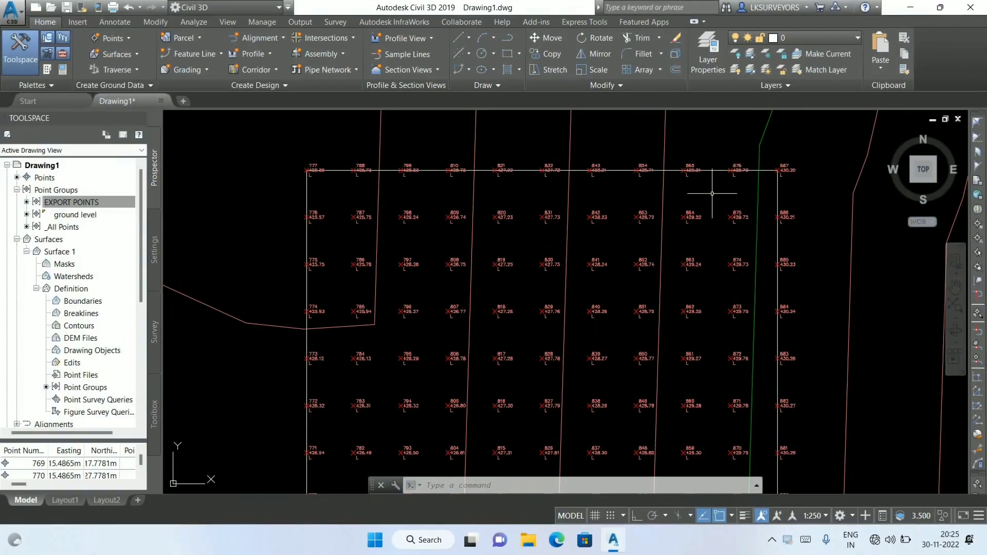
# - Zoom and pan over the exported point grid in the current drawing
pyautogui.scroll(-1, 716, 194)
pyautogui.scroll(-2, 643, 226)
pyautogui.scroll(-1, 609, 239)
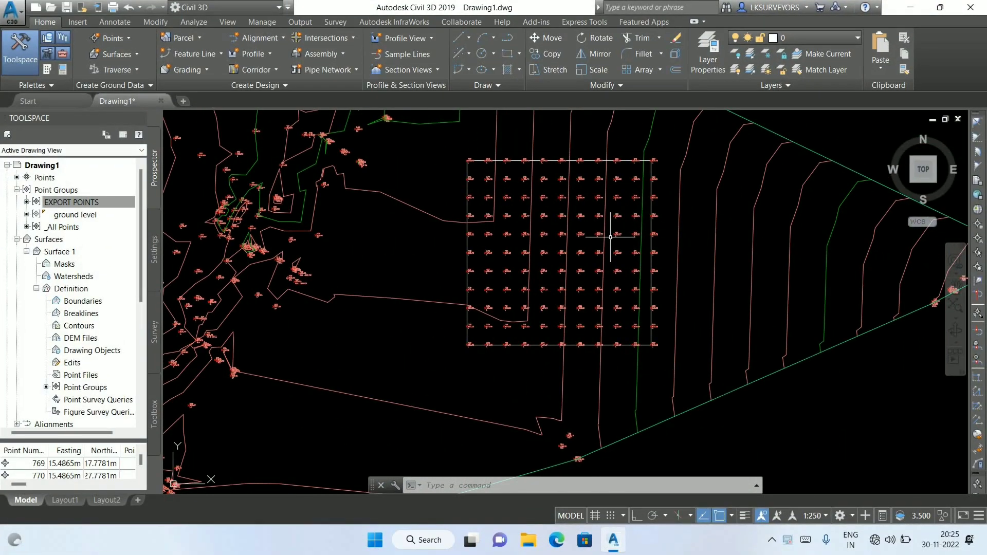
pyautogui.scroll(3, 609, 240)
pyautogui.scroll(2, 558, 201)
pyautogui.scroll(2, 432, 213)
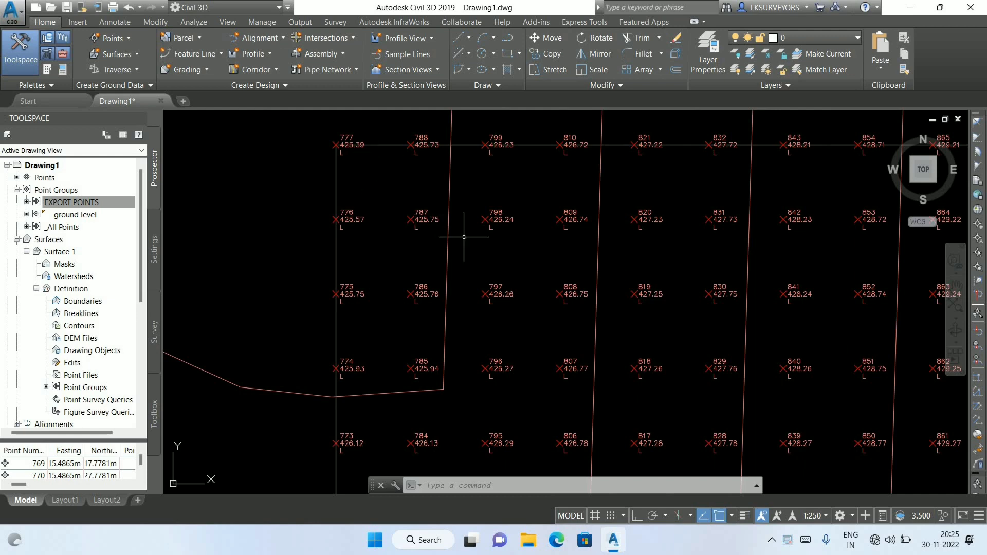
pyautogui.scroll(-2, 498, 165)
pyautogui.scroll(-2, 610, 220)
pyautogui.moveTo(651, 263); pyautogui.dragTo(609, 219, button='middle')
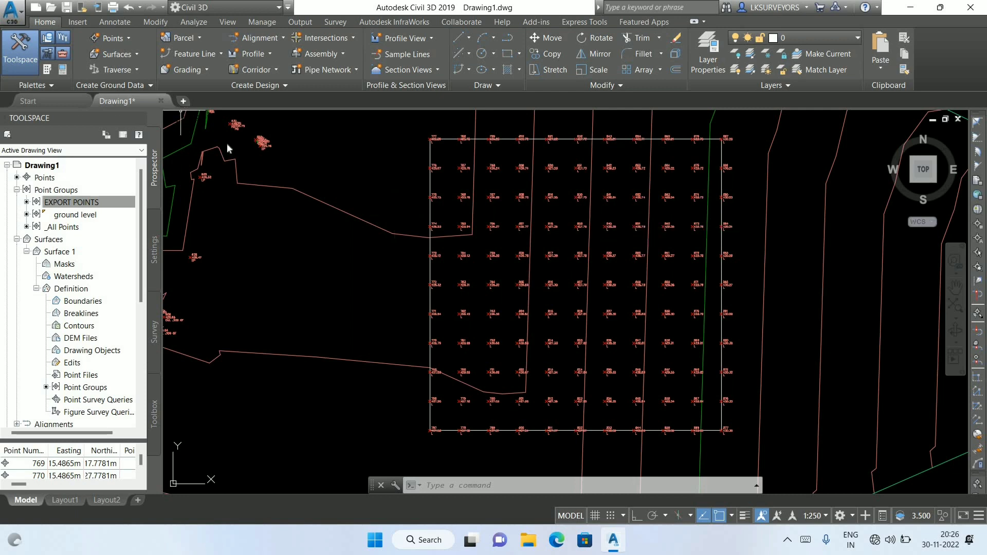
# - Start a new blank drawing and open its Create Points toolbar from Prospector's Points
pyautogui.hotkey('ctrl', 'n')
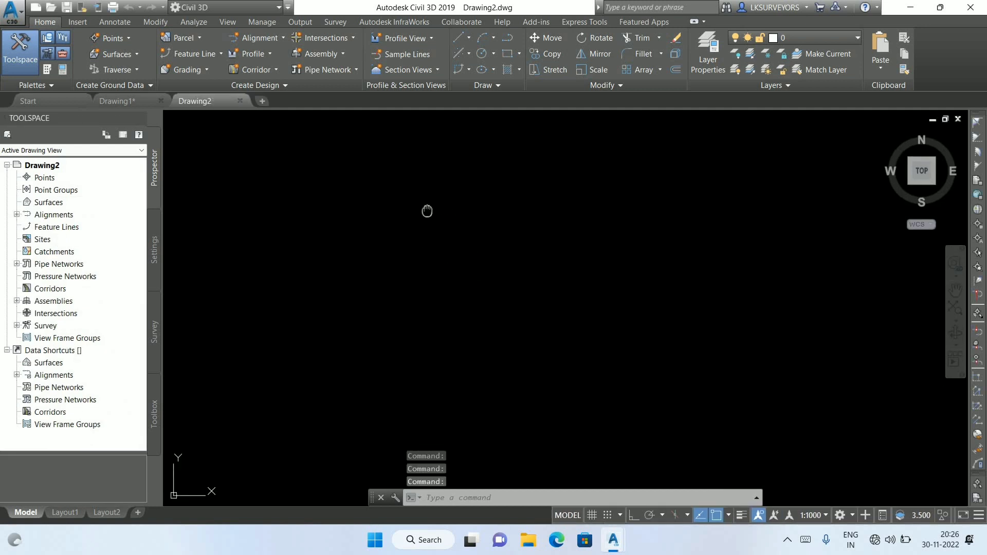
pyautogui.click(46, 181)
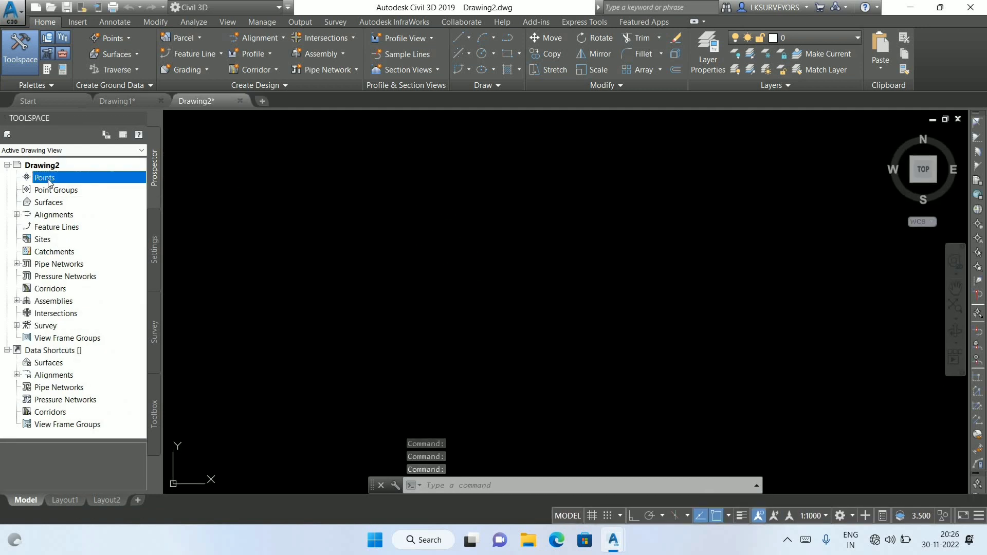
pyautogui.rightClick(47, 180)
pyautogui.click(83, 187)
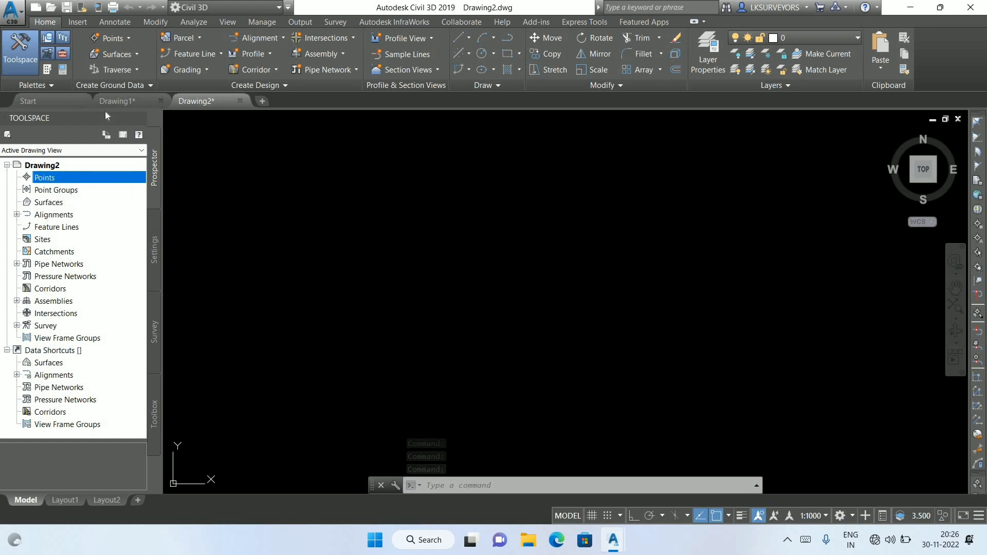
pyautogui.click(47, 134)
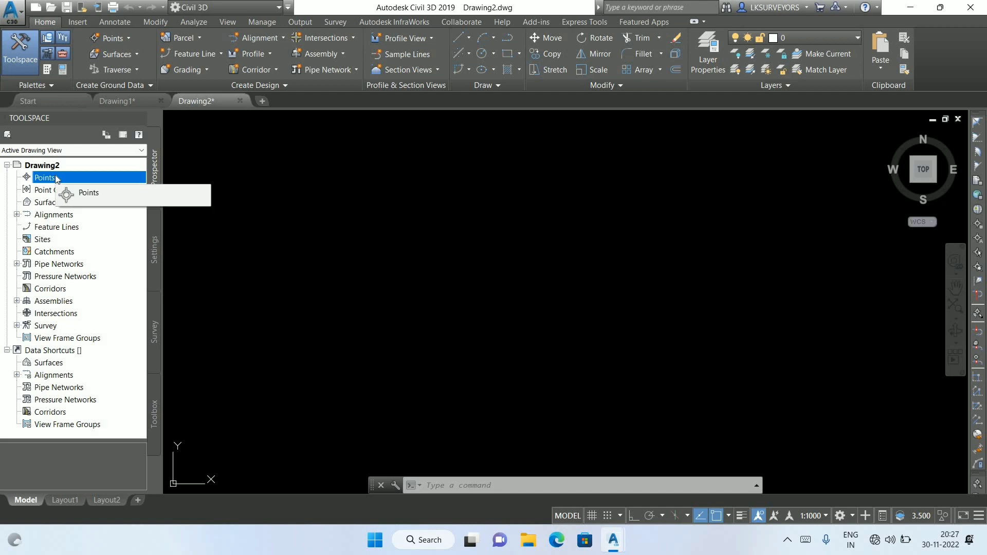
pyautogui.rightClick(56, 179)
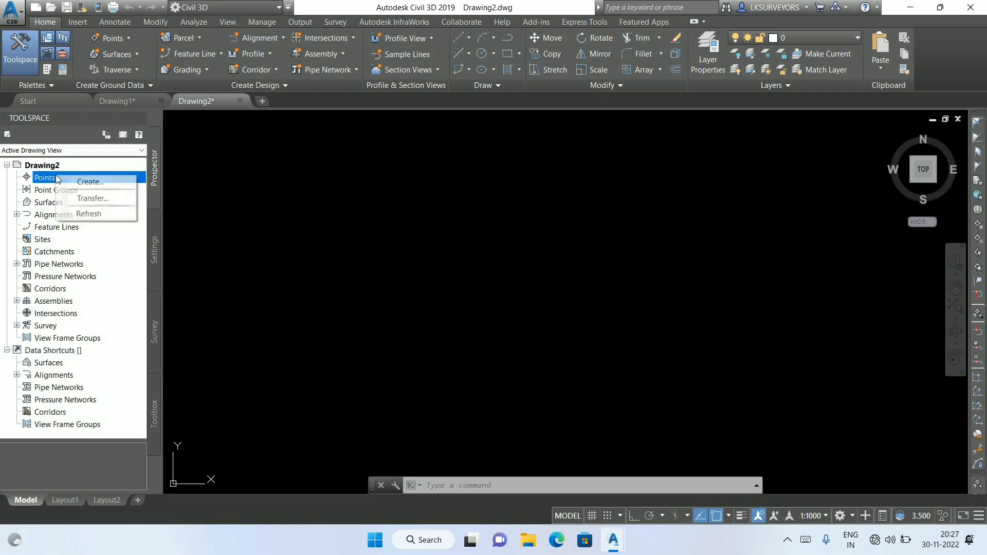
pyautogui.click(92, 183)
pyautogui.moveTo(442, 155); pyautogui.dragTo(479, 151)
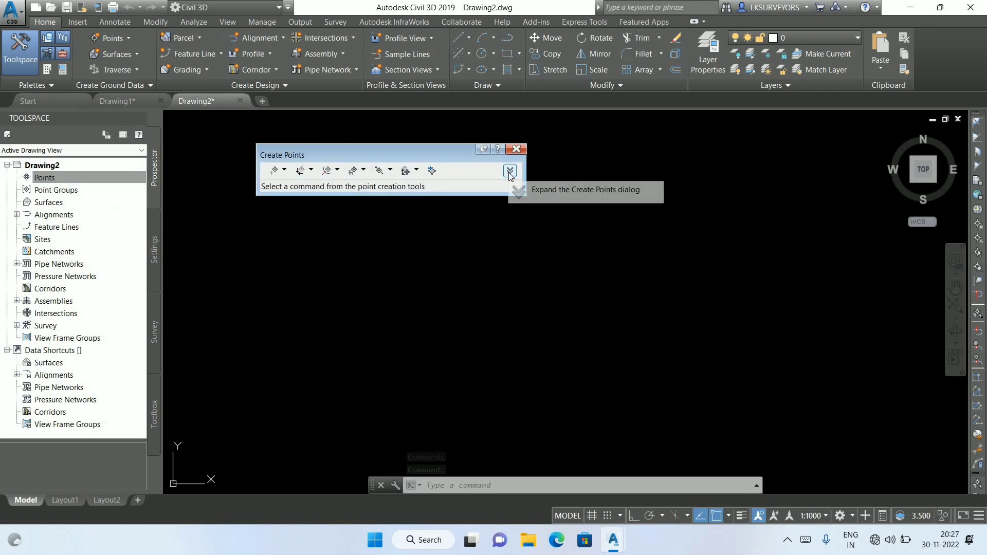
# - Open the Import Points dialog from the Create Points toolbar and centre it on screen
pyautogui.click(509, 172)
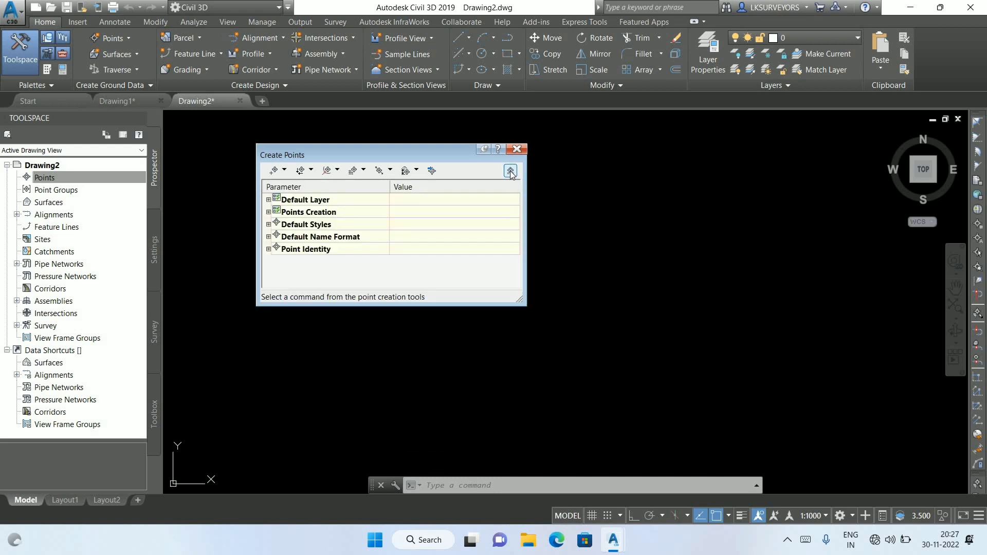
pyautogui.click(439, 169)
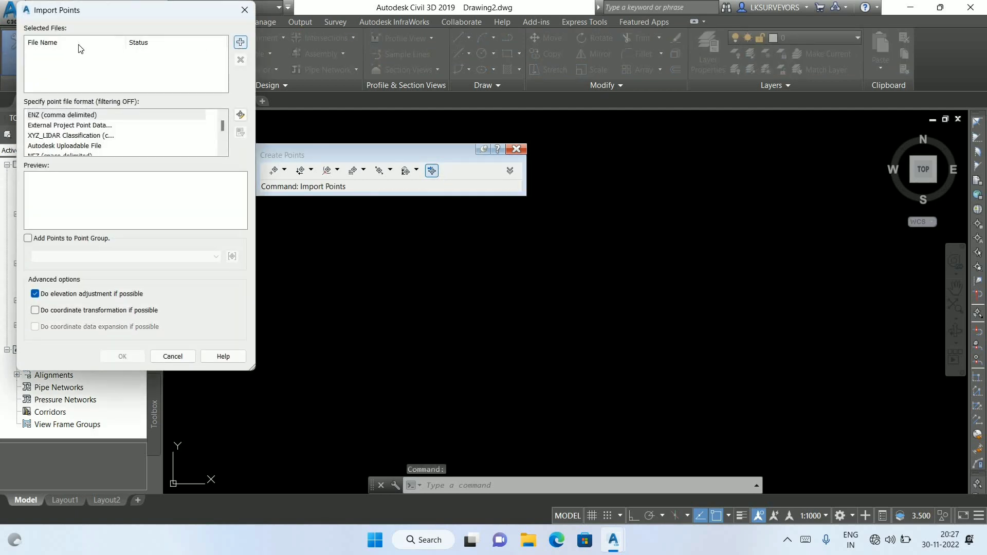
pyautogui.moveTo(80, 7); pyautogui.dragTo(337, 64)
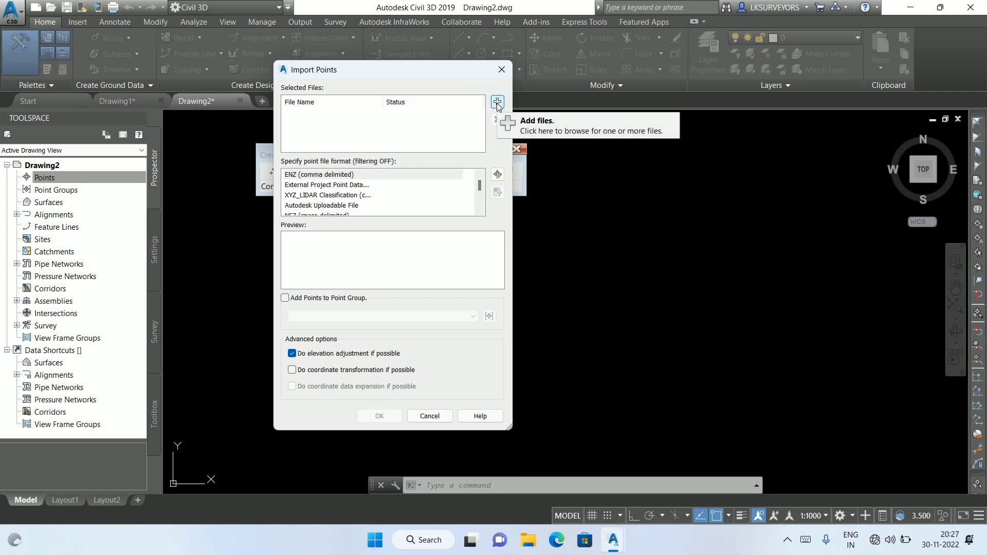
# - Add 03.09.22 SEZ GATE TOPO WORK.csv from the Desktop as the import file
pyautogui.click(497, 103)
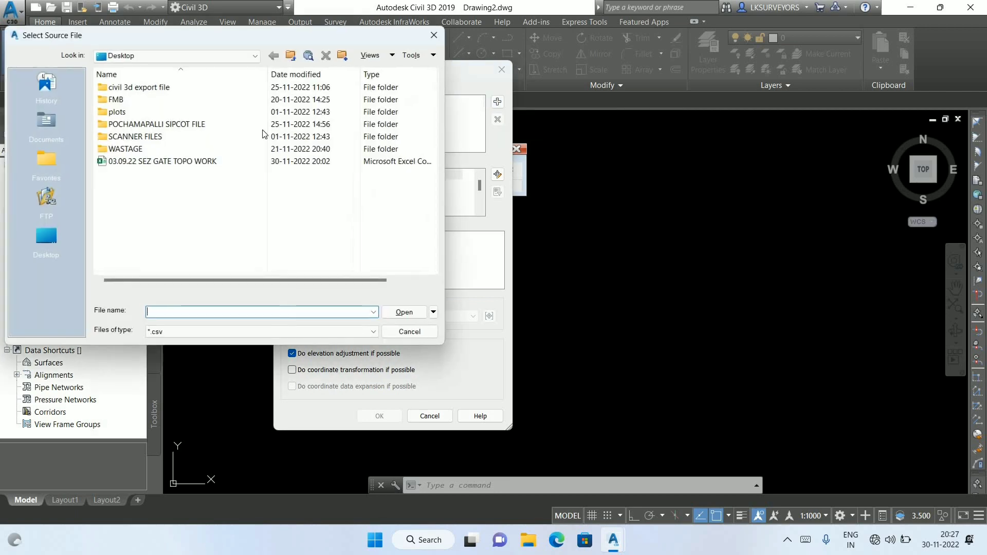
pyautogui.click(150, 162)
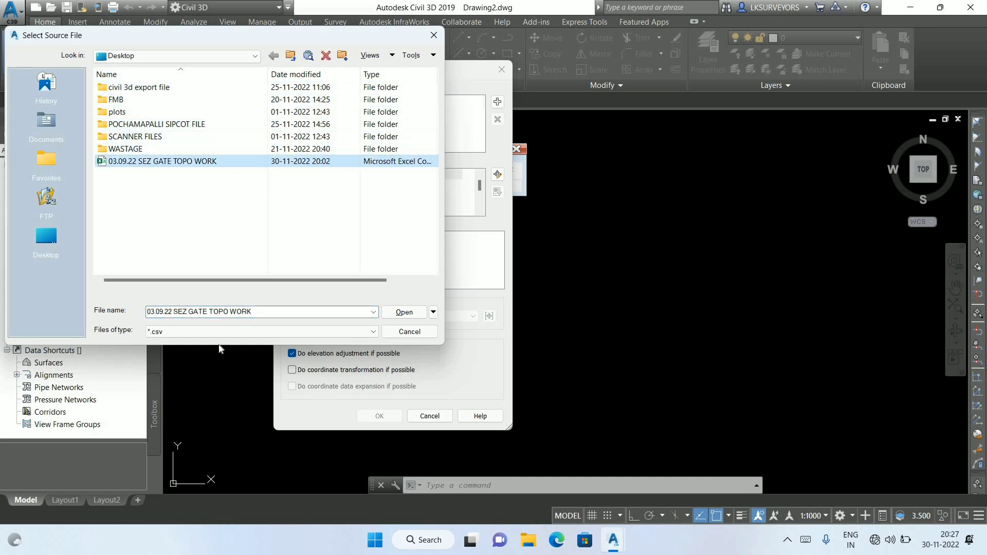
pyautogui.click(198, 330)
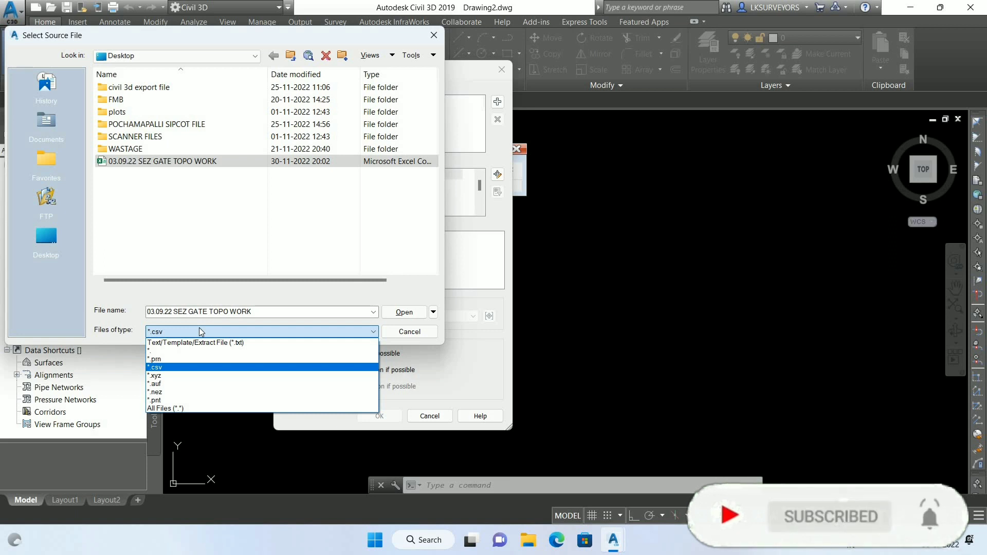
pyautogui.click(154, 367)
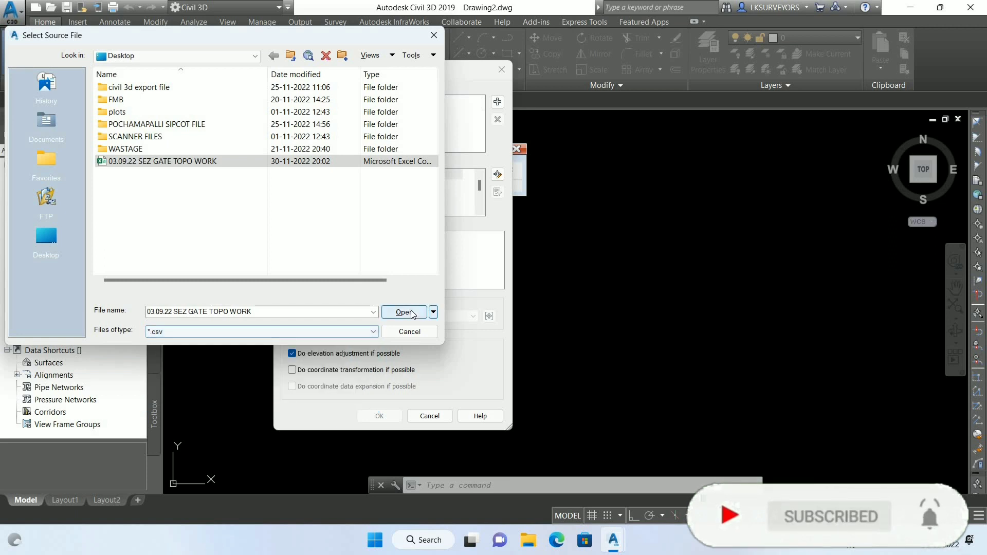
pyautogui.click(416, 313)
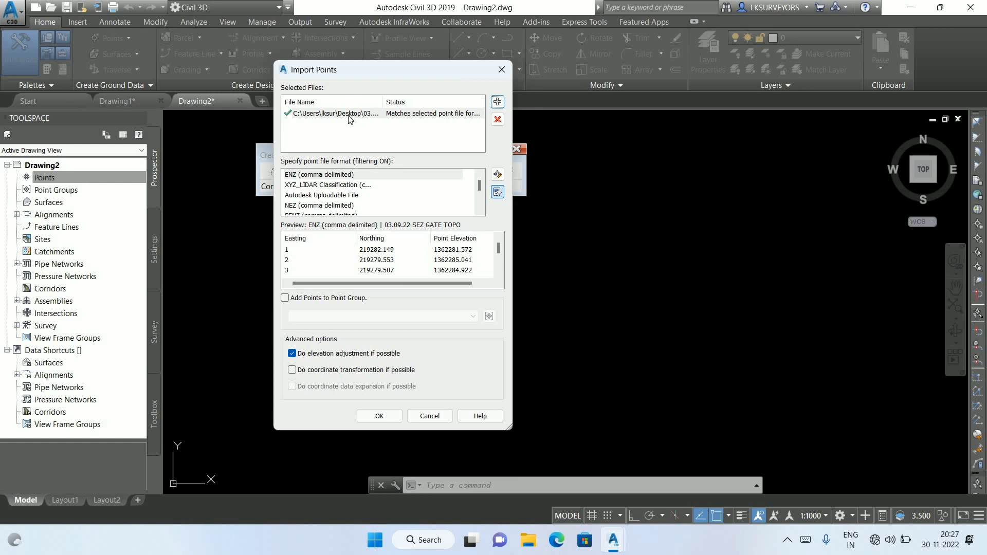
# - Switch the point file format to PENZD (comma delimited), leaving Add Points to Point Group unchecked
pyautogui.click(446, 114)
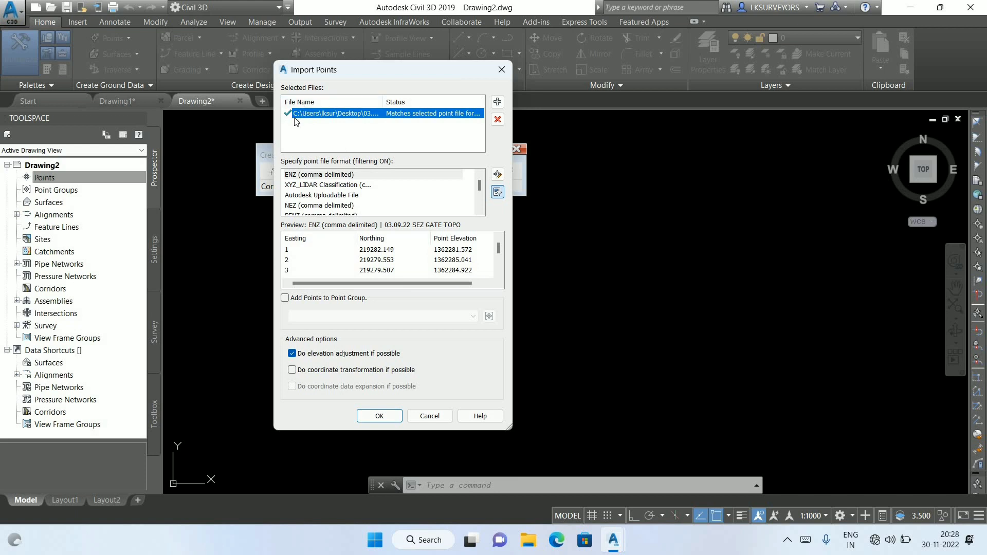
pyautogui.click(316, 177)
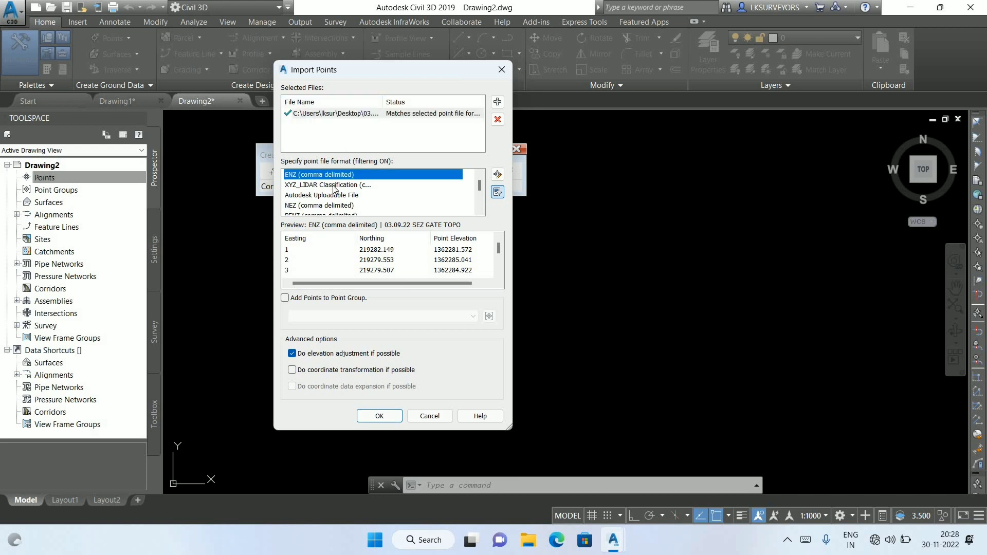
pyautogui.scroll(-2, 323, 193)
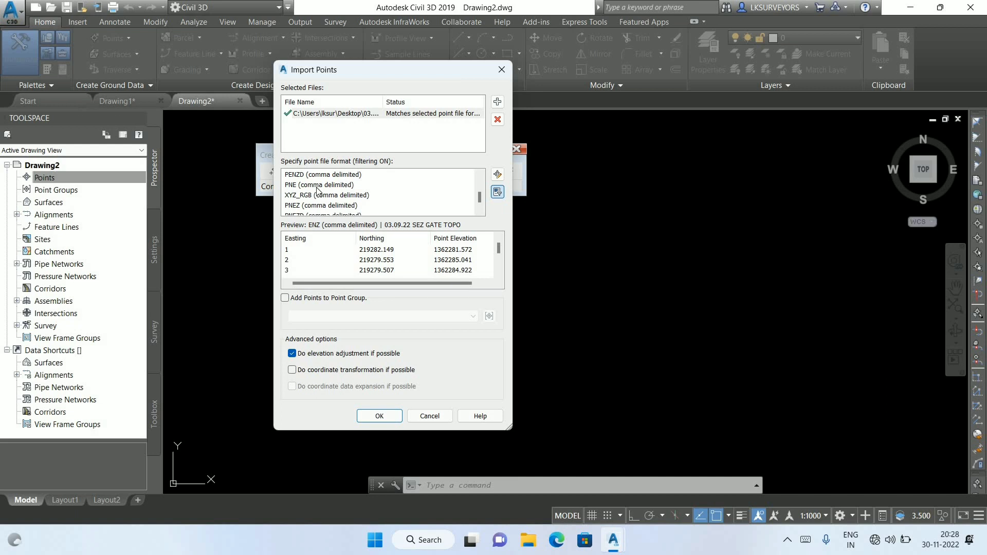
pyautogui.scroll(1, 317, 191)
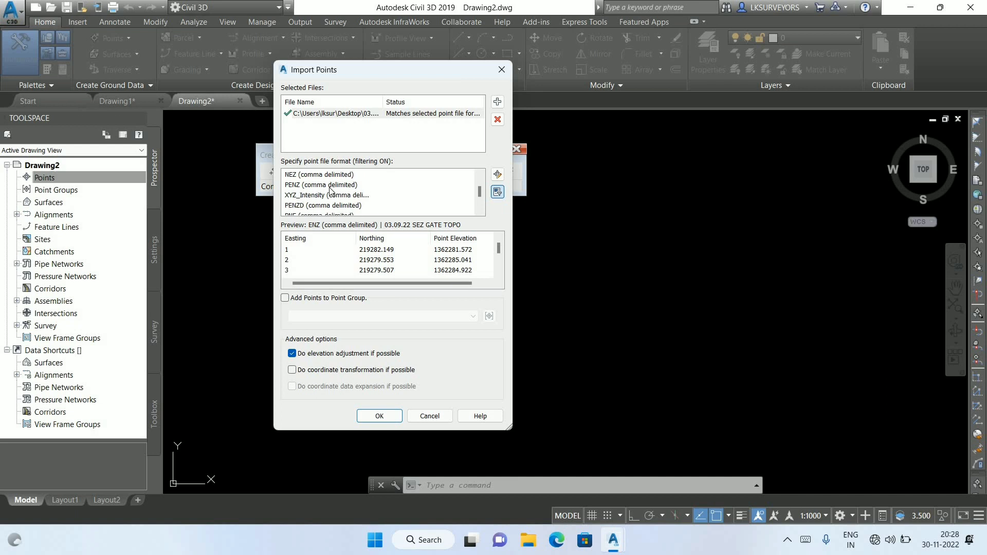
pyautogui.scroll(1, 331, 192)
pyautogui.scroll(-1, 324, 192)
pyautogui.scroll(-1, 316, 199)
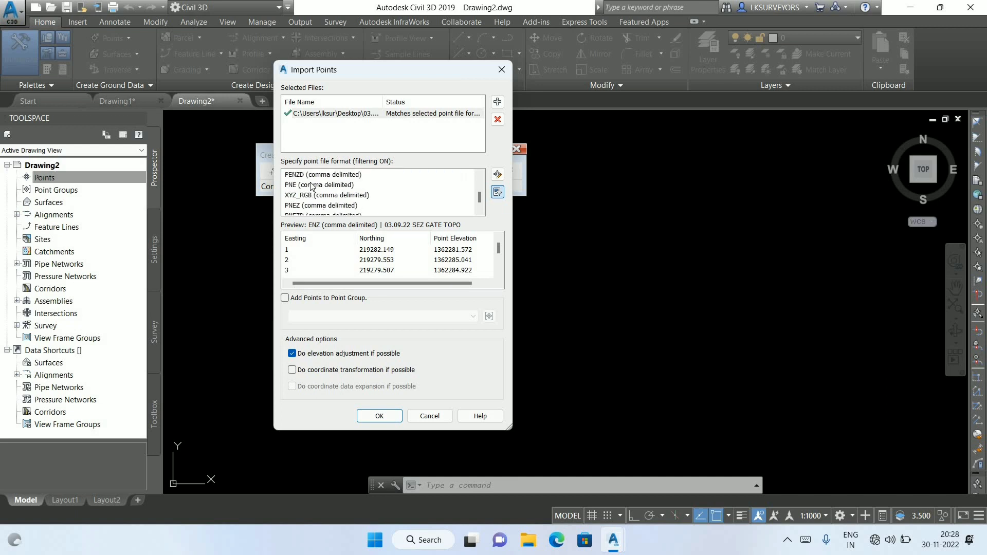
pyautogui.click(311, 176)
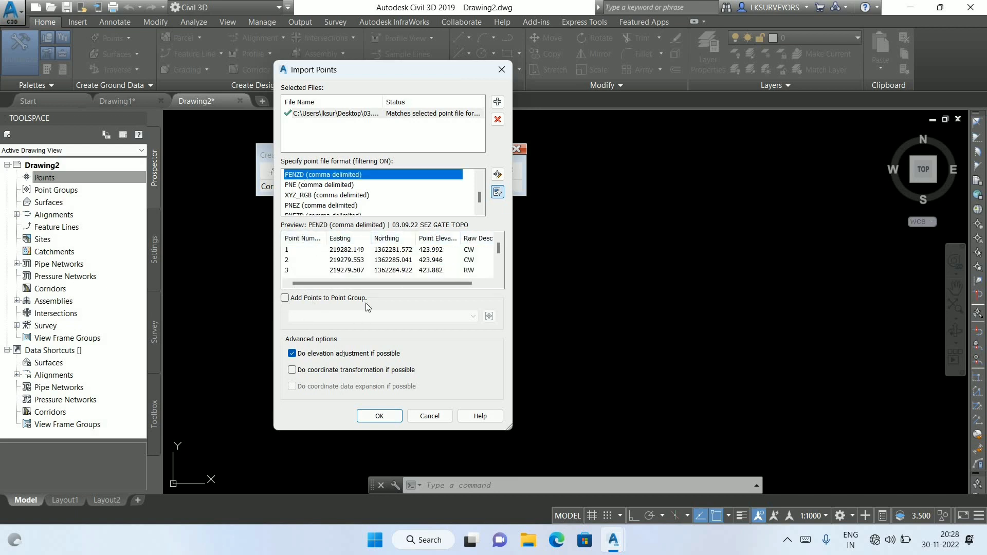
pyautogui.click(285, 299)
pyautogui.click(284, 298)
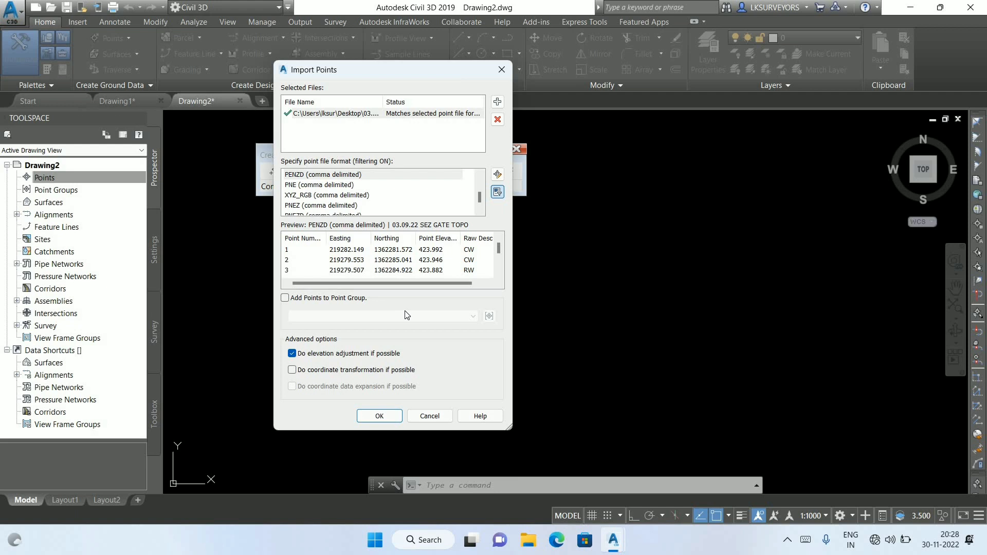
# - Import the points and zoom out to show them all in Drawing2
pyautogui.click(380, 416)
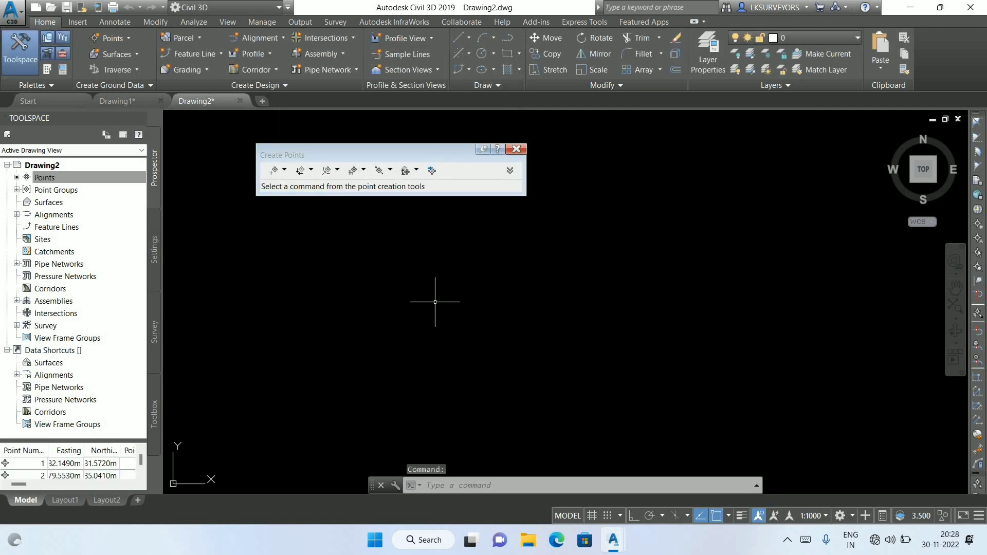
pyautogui.middleClick(441, 302)
pyautogui.scroll(2, 448, 265)
pyautogui.scroll(-3, 542, 375)
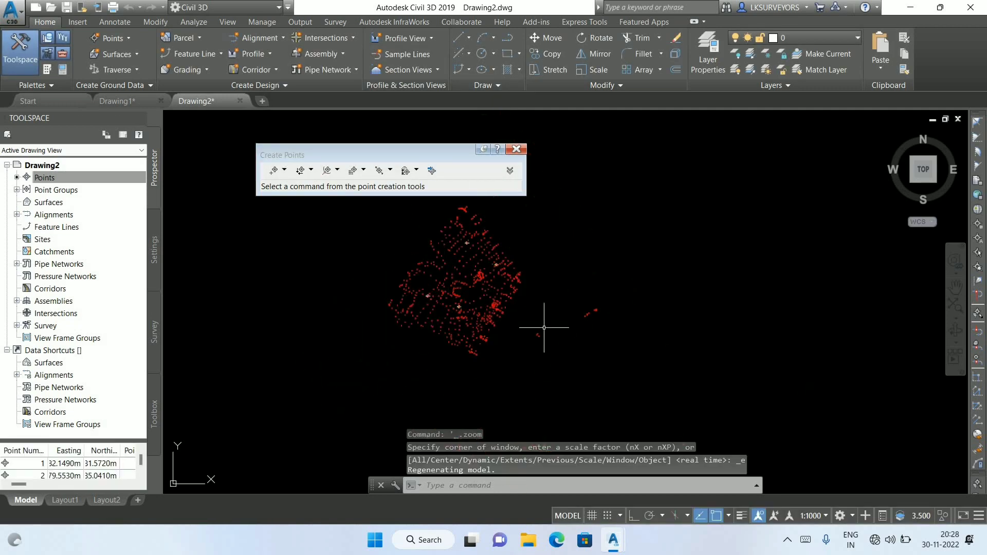
pyautogui.scroll(3, 461, 273)
pyautogui.scroll(4, 459, 290)
pyautogui.scroll(-1, 443, 308)
pyautogui.scroll(-2, 498, 346)
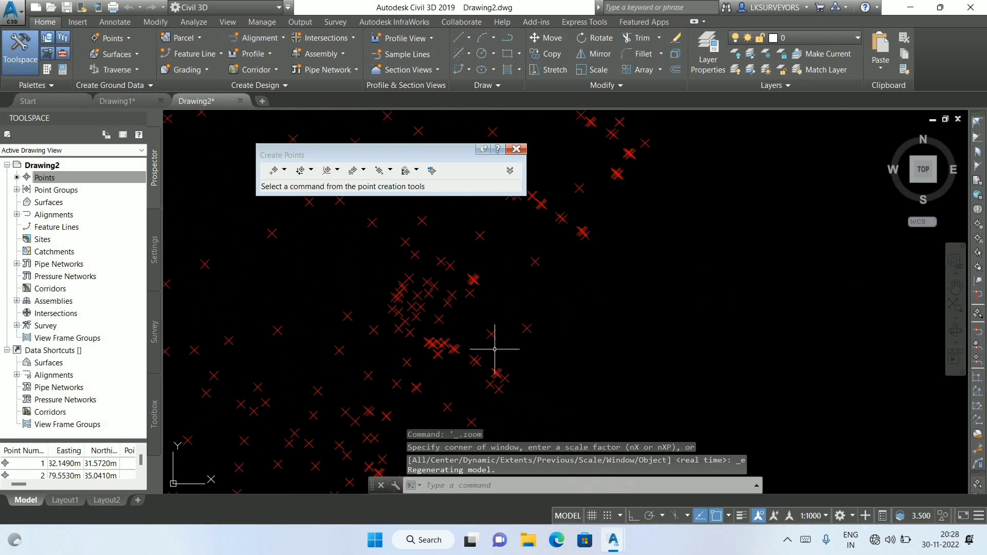
pyautogui.scroll(-3, 326, 337)
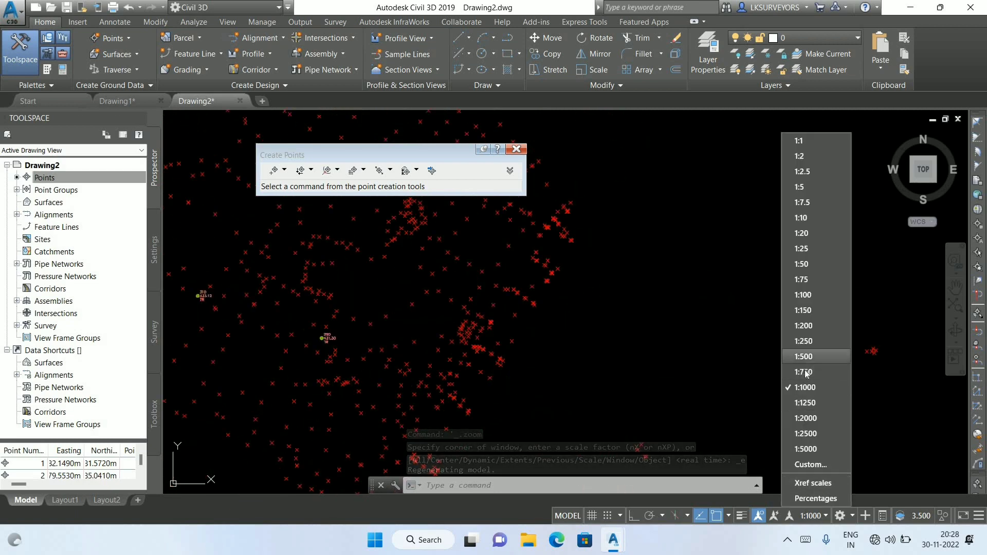
# - Set the annotation scale to 1:500 and review the spread of imported points
pyautogui.click(803, 372)
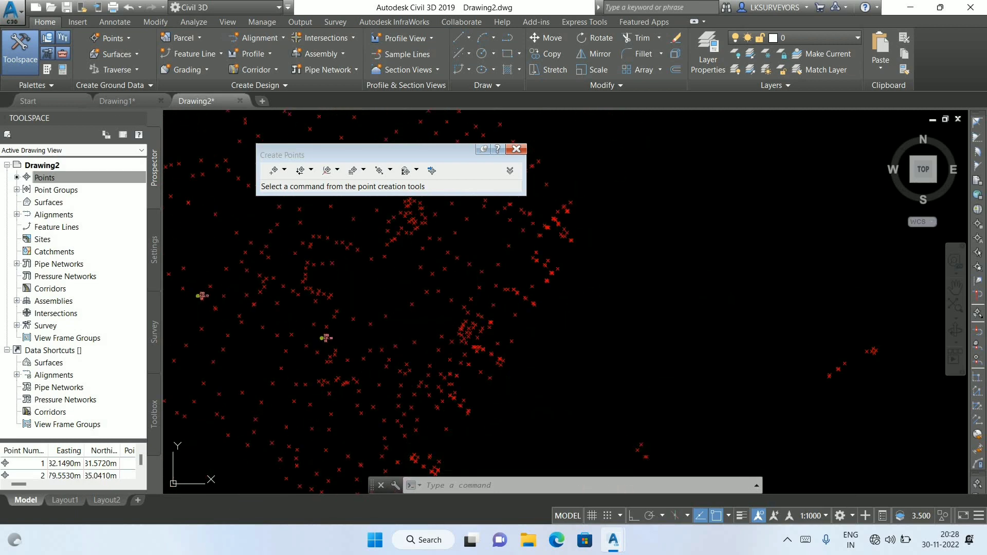
pyautogui.click(812, 516)
pyautogui.click(818, 356)
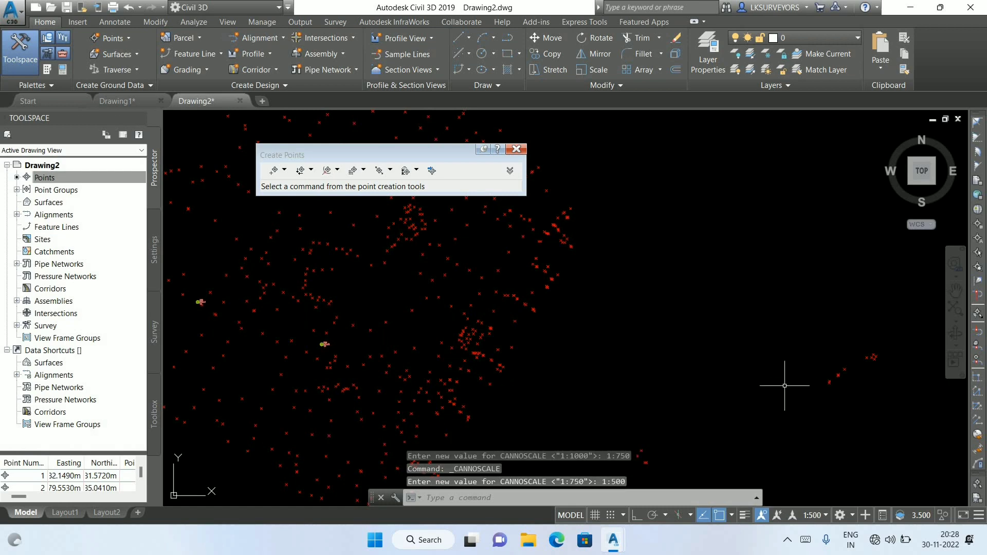
pyautogui.scroll(-3, 588, 283)
pyautogui.scroll(3, 511, 289)
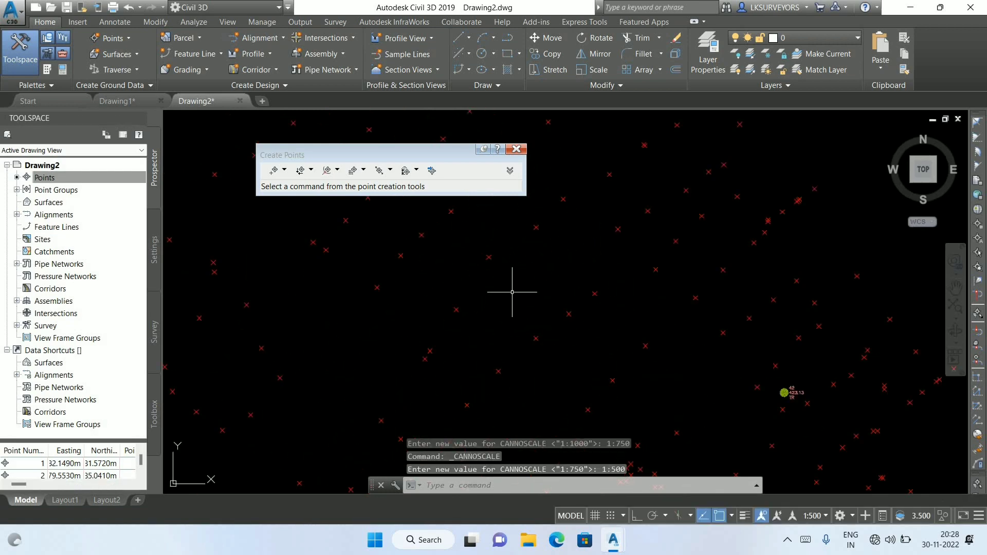
pyautogui.scroll(-4, 529, 291)
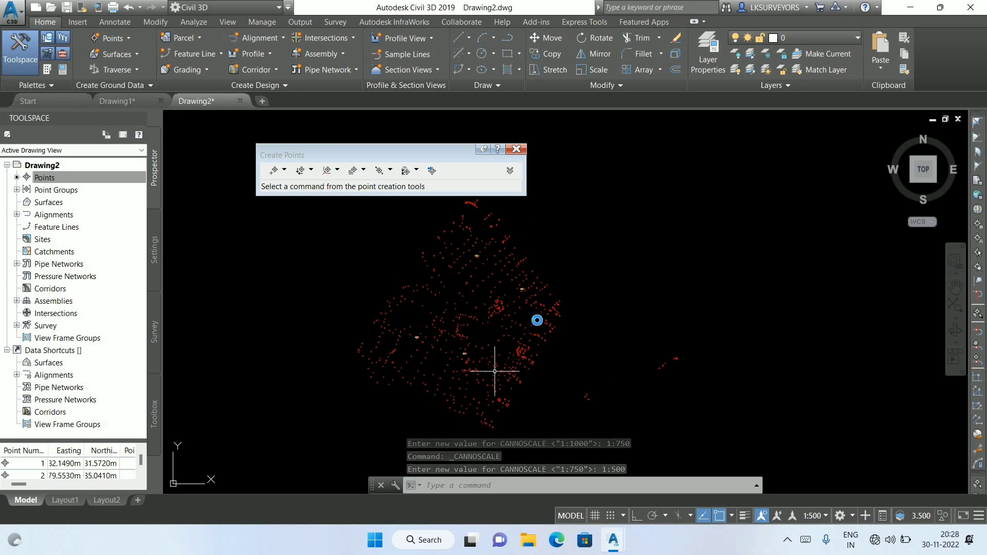
pyautogui.moveTo(570, 350); pyautogui.dragTo(536, 332, button='middle')
pyautogui.scroll(2, 568, 288)
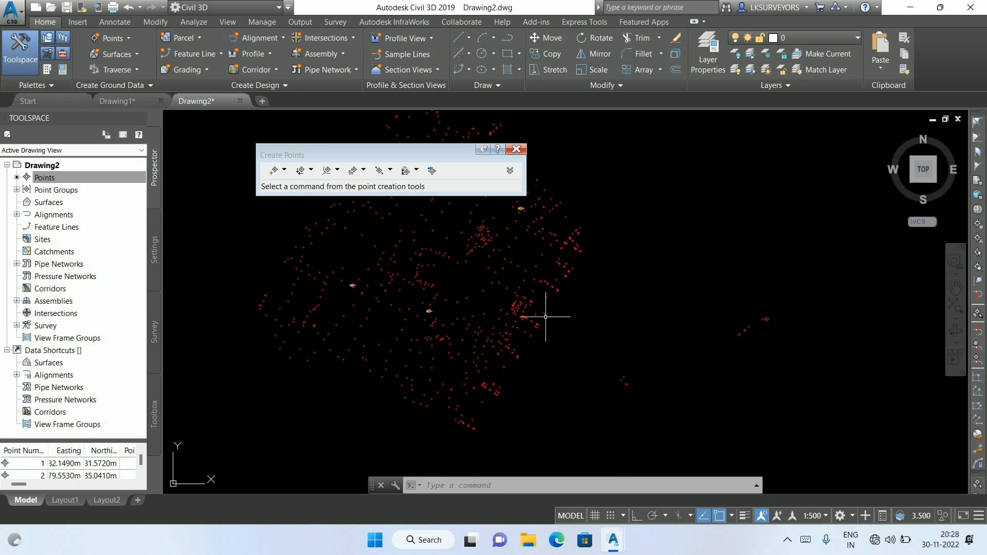
pyautogui.scroll(2, 617, 385)
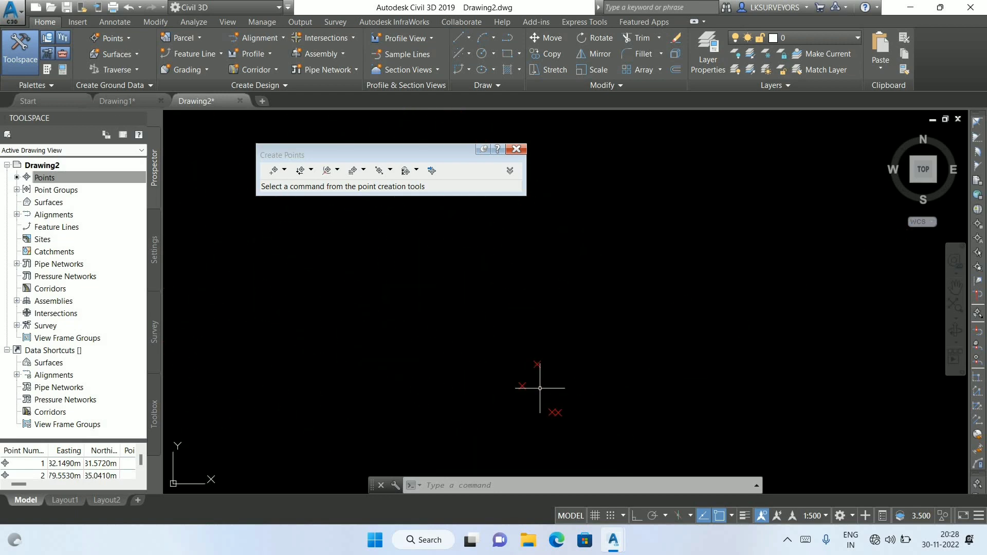
pyautogui.scroll(-2, 621, 368)
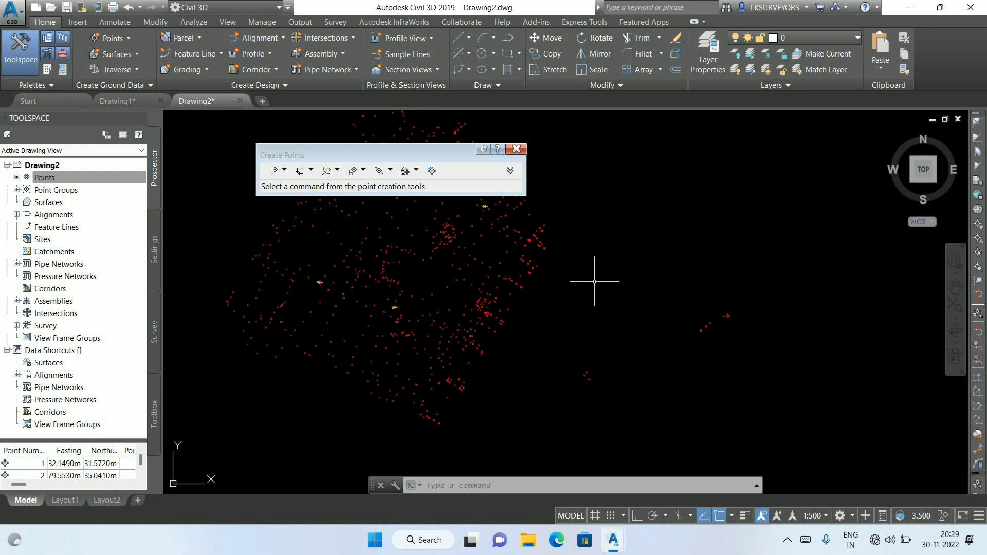
pyautogui.scroll(2, 549, 302)
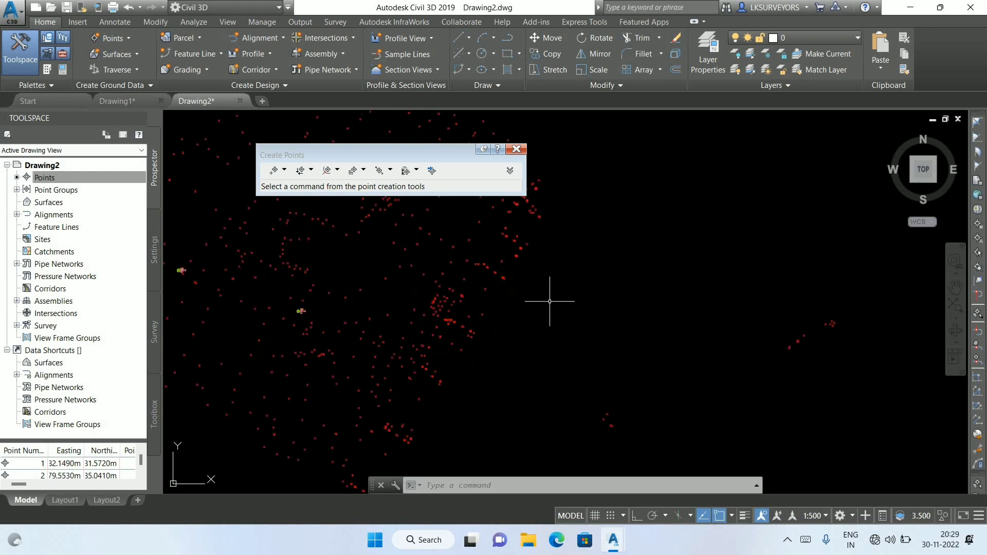
pyautogui.click(58, 192)
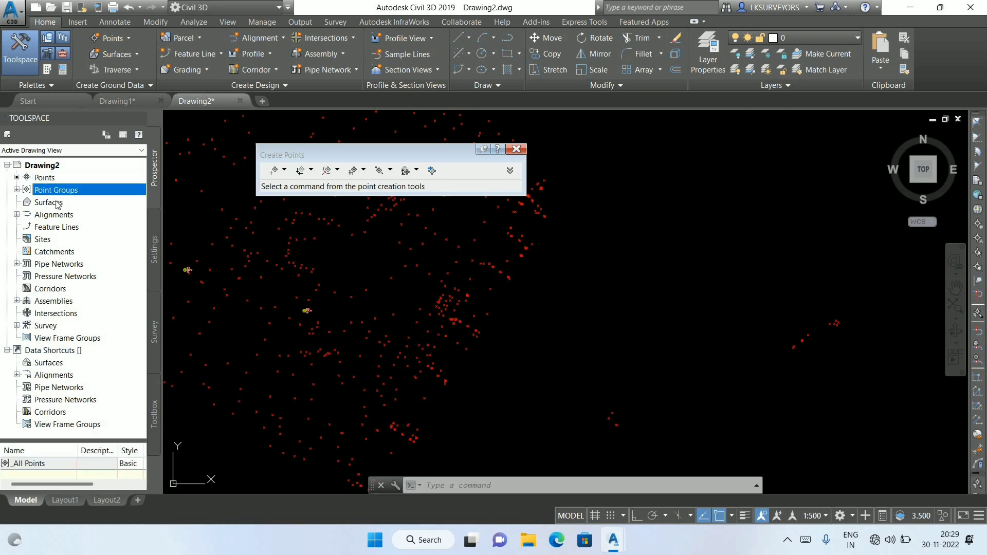
pyautogui.click(57, 203)
# - Create a TIN surface named CONTOUR 1 with the Contours 1m and 5m (Design) style
pyautogui.rightClick(57, 206)
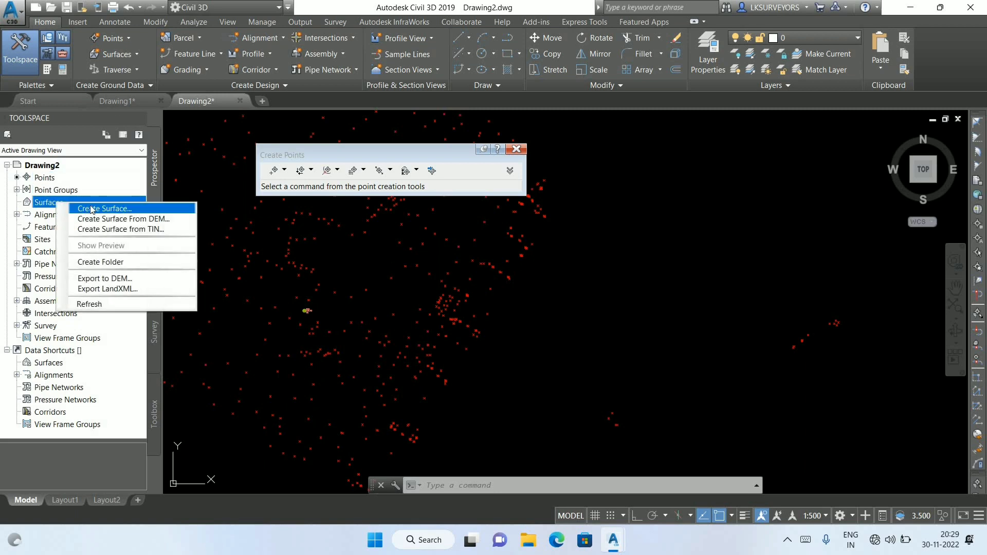
pyautogui.press('Return')
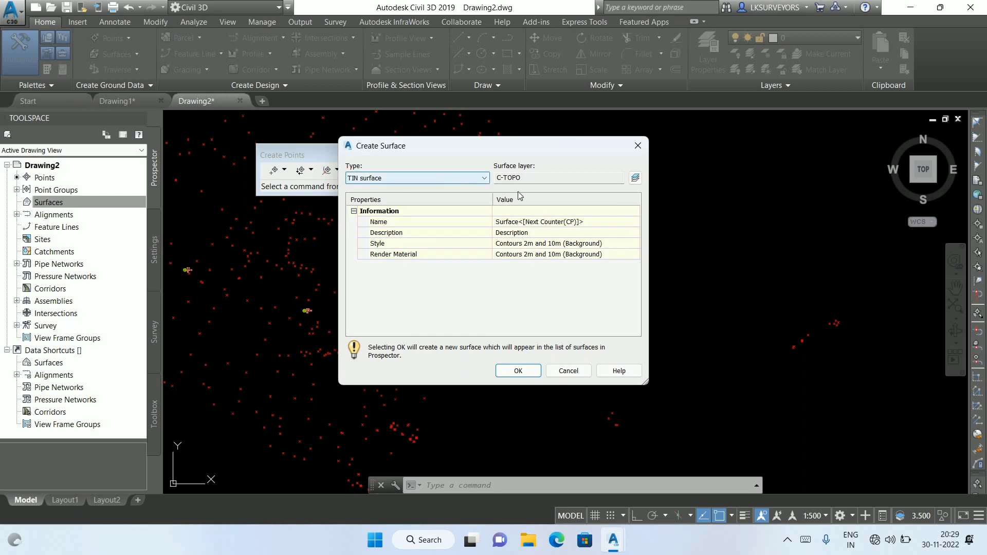
pyautogui.click(585, 222)
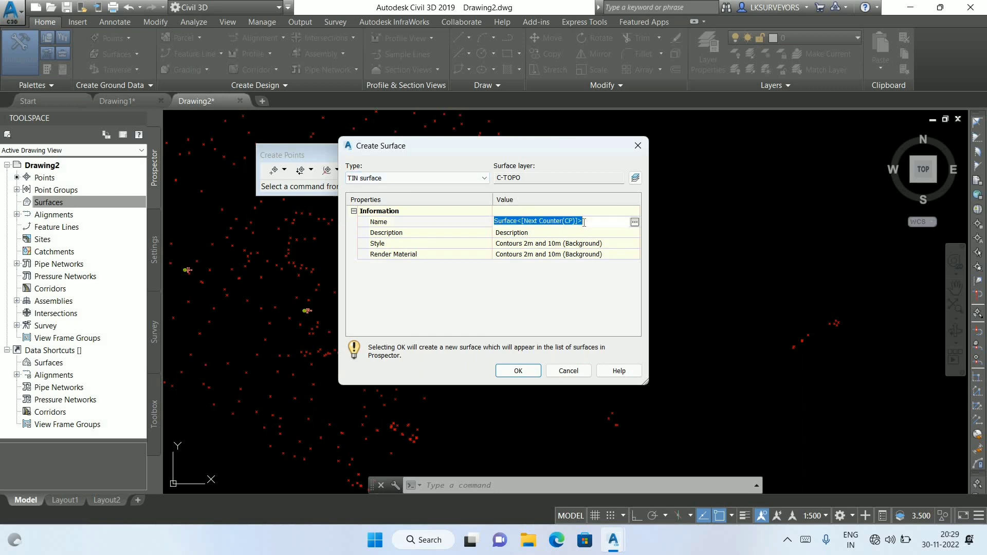
pyautogui.press('BackSpace')
pyautogui.write('CONTOUR 1')
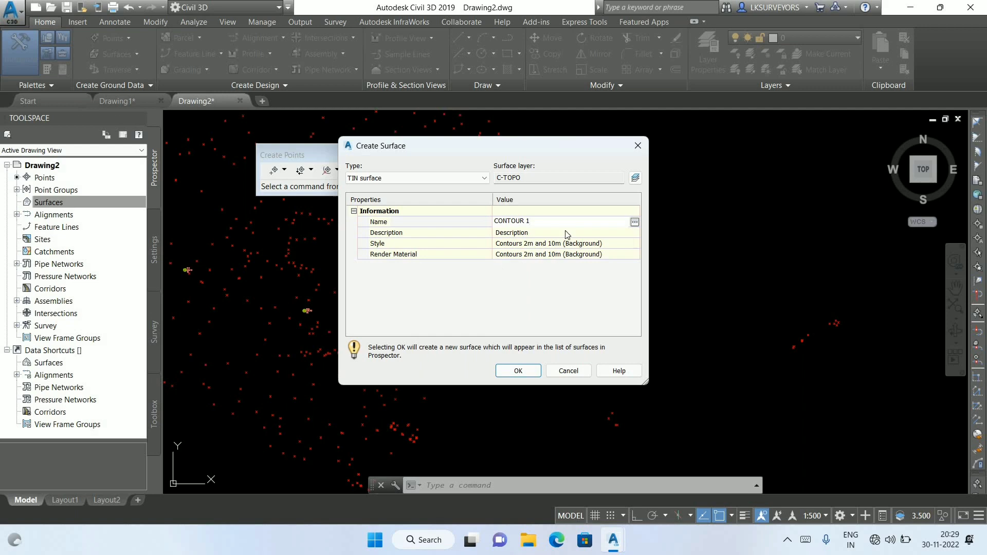
pyautogui.press('Return')
pyautogui.click(612, 245)
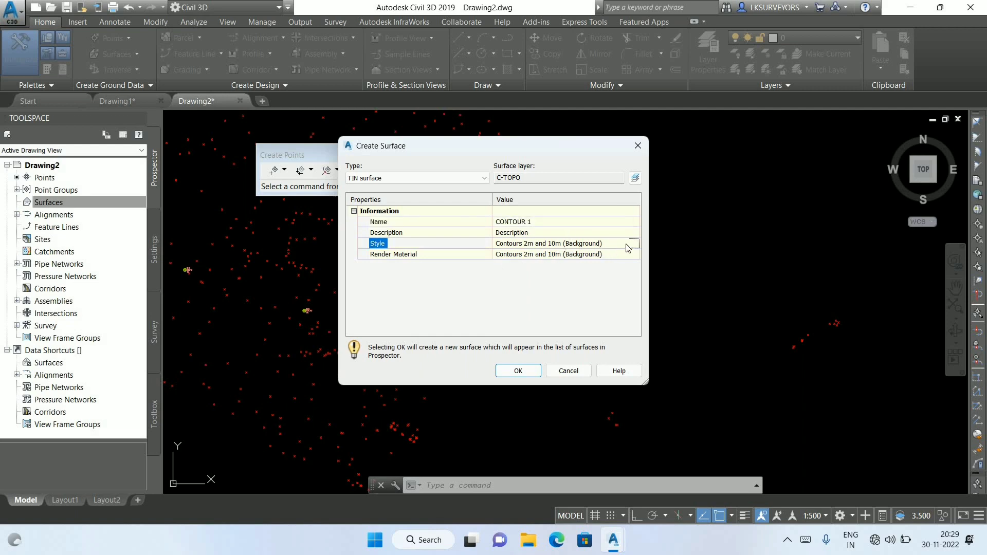
pyautogui.click(634, 243)
pyautogui.click(499, 260)
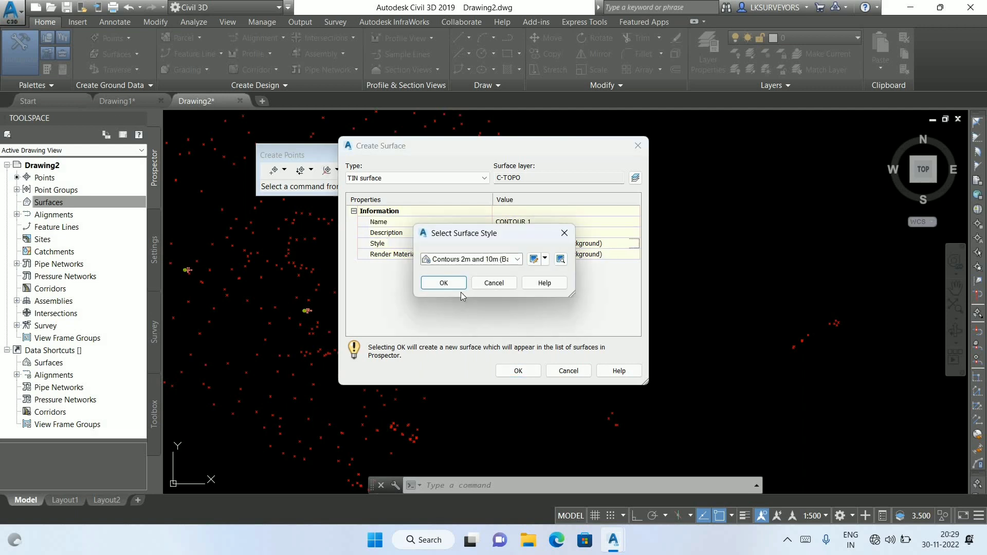
pyautogui.click(471, 298)
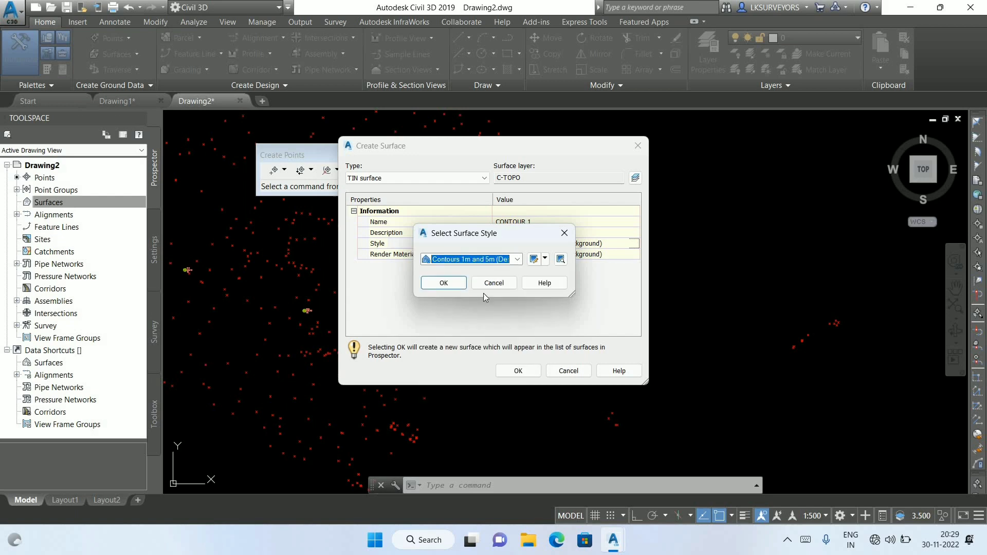
pyautogui.click(445, 282)
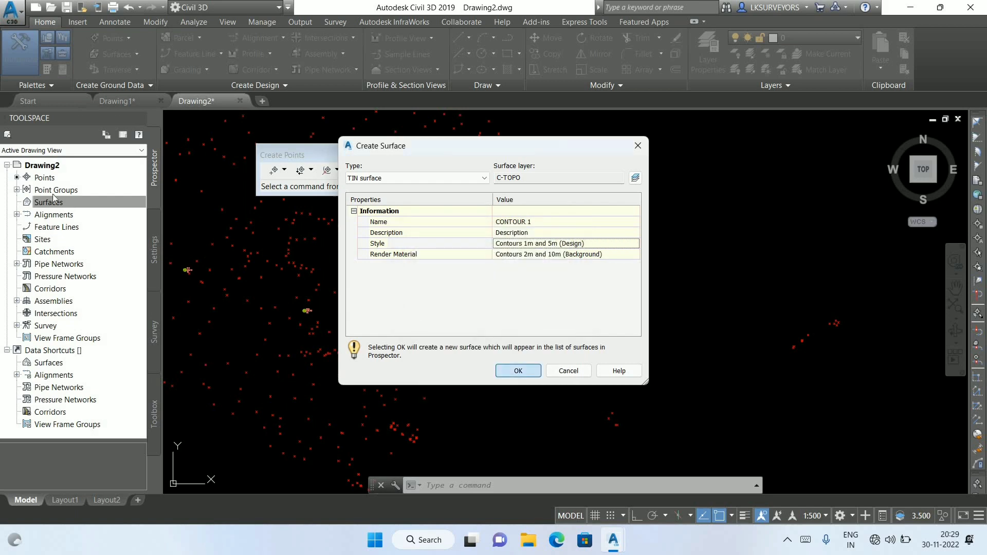
pyautogui.click(518, 373)
pyautogui.click(17, 205)
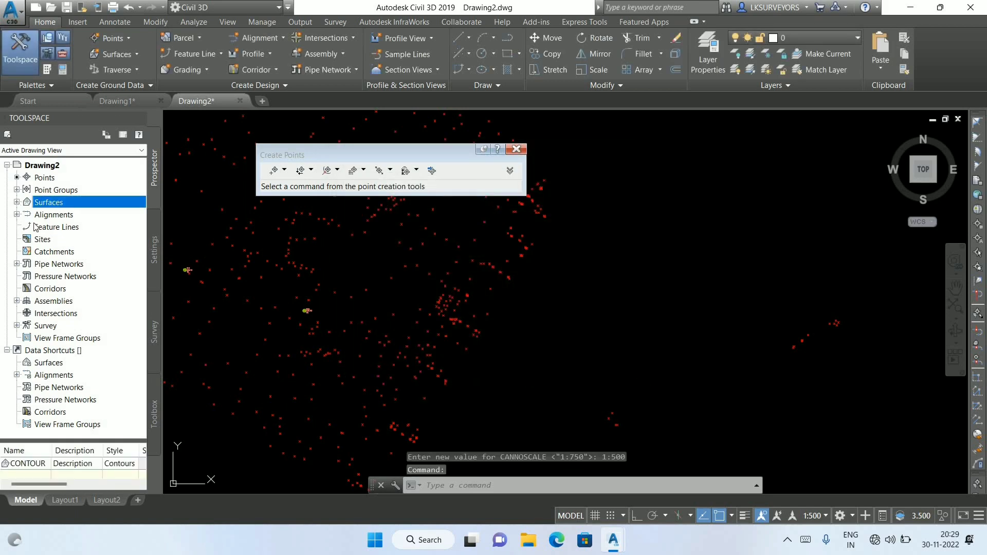
# - Add the _All Points group to CONTOUR 1's surface definition
pyautogui.click(58, 218)
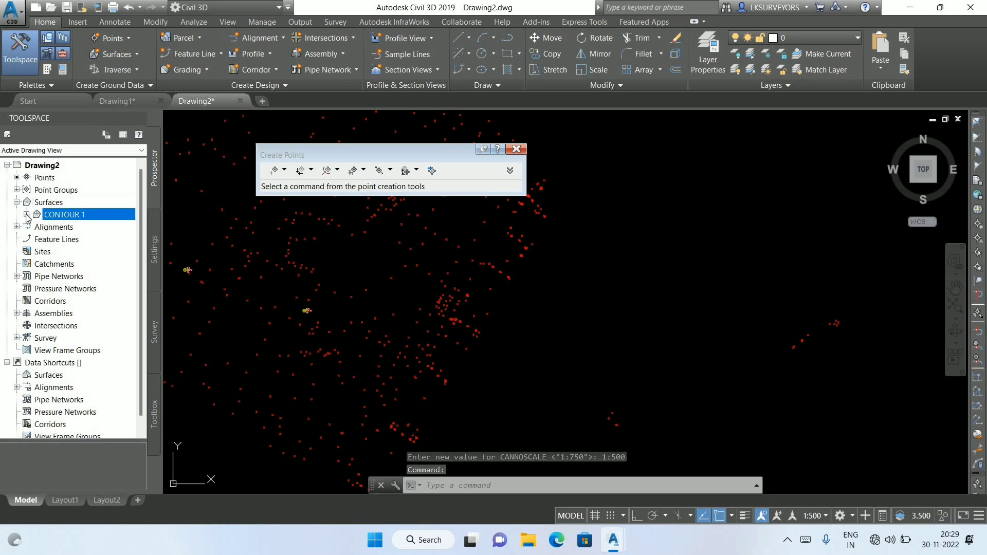
pyautogui.click(26, 215)
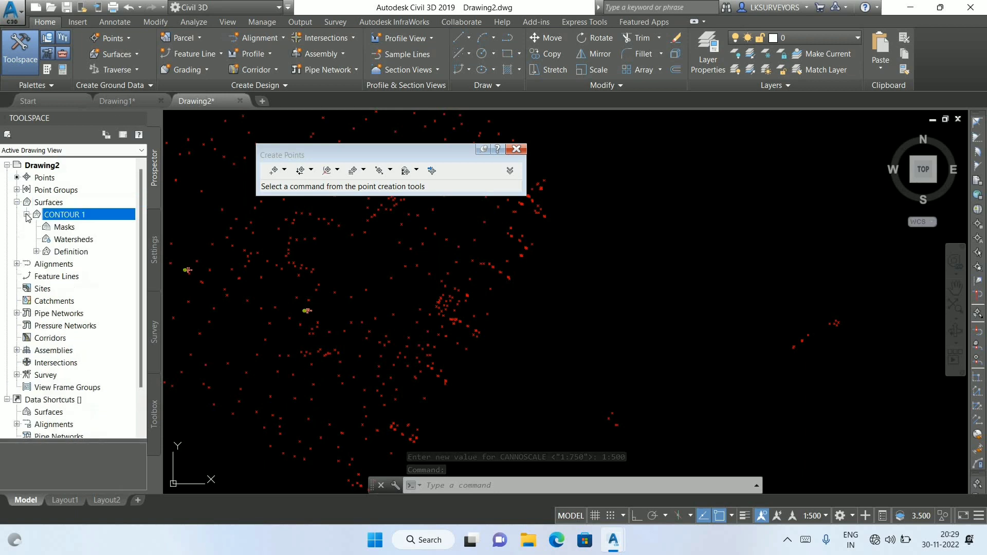
pyautogui.click(37, 252)
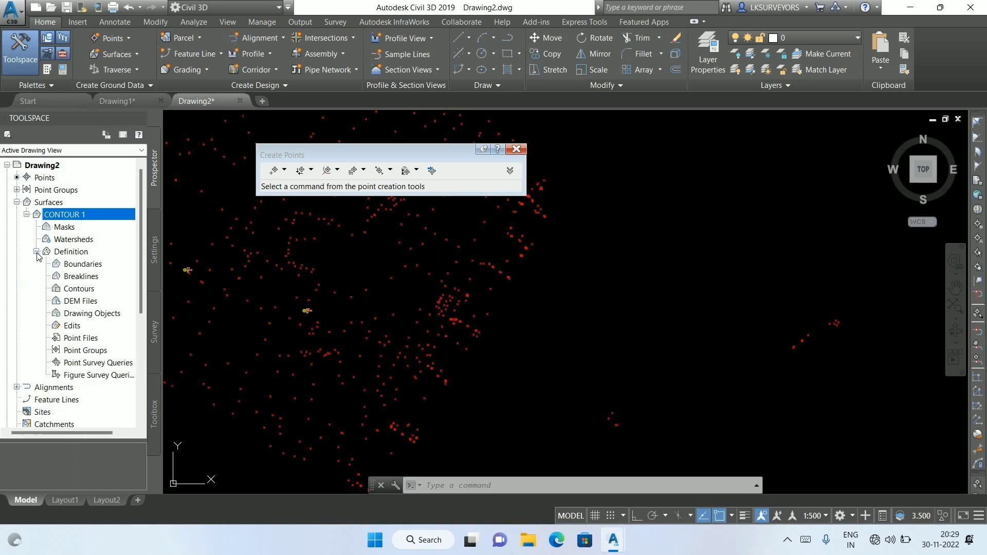
pyautogui.rightClick(90, 354)
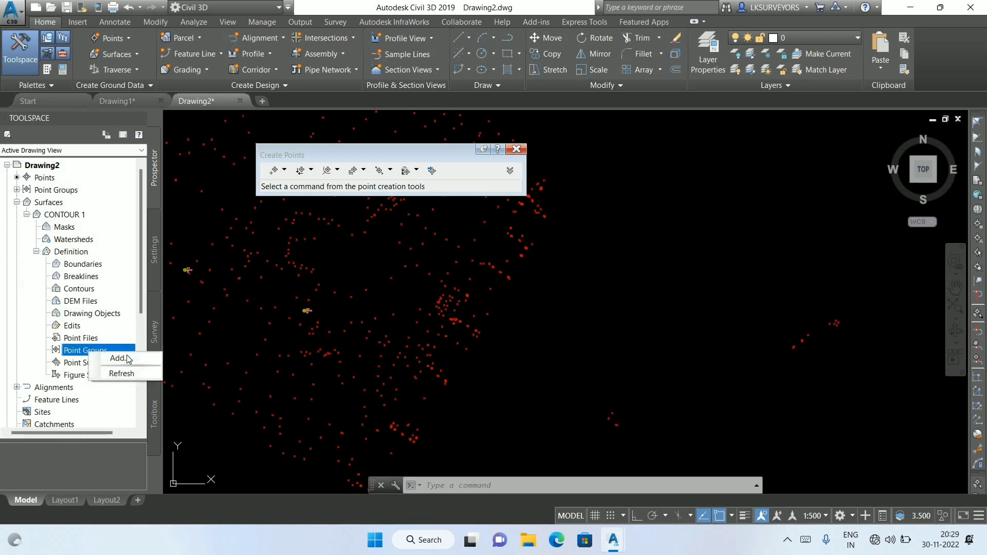
pyautogui.click(118, 359)
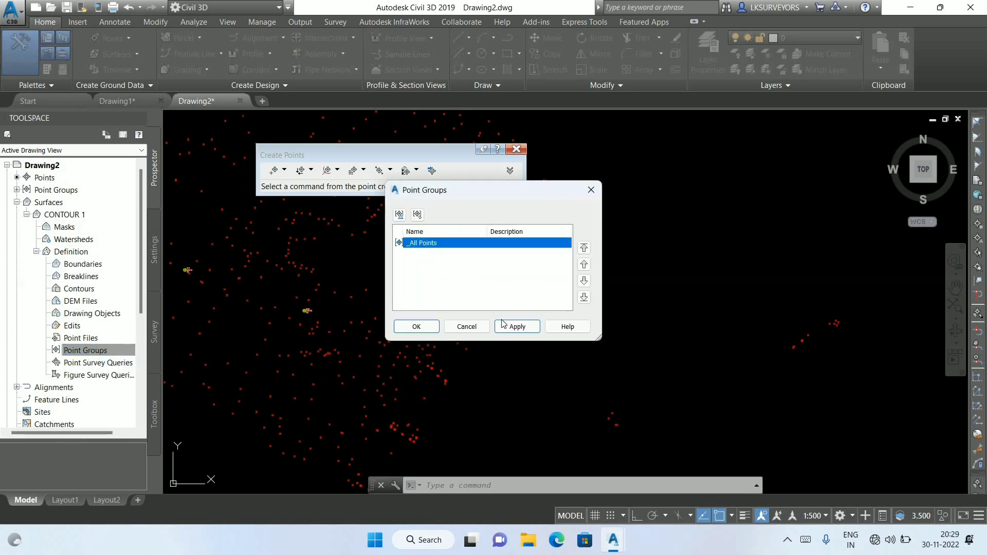
pyautogui.click(517, 327)
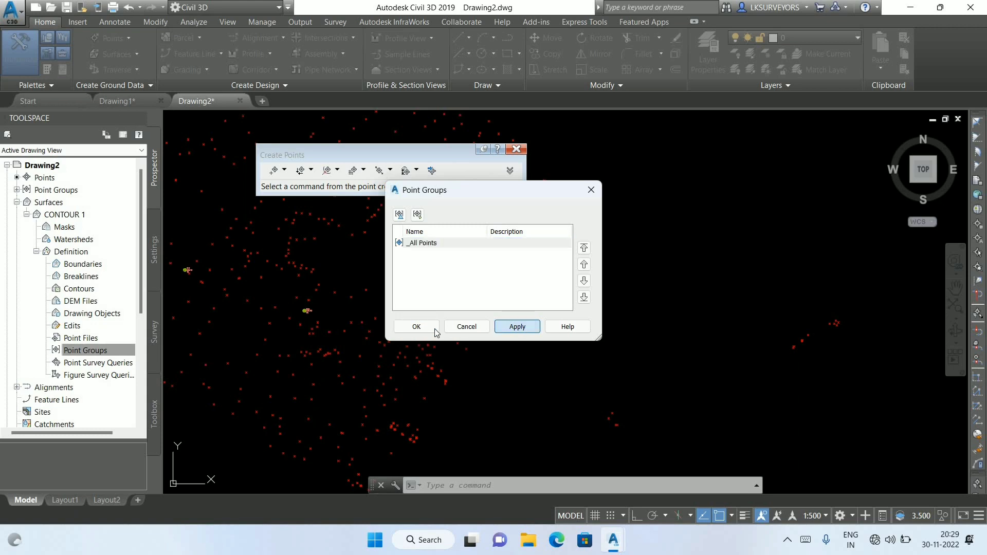
pyautogui.click(416, 327)
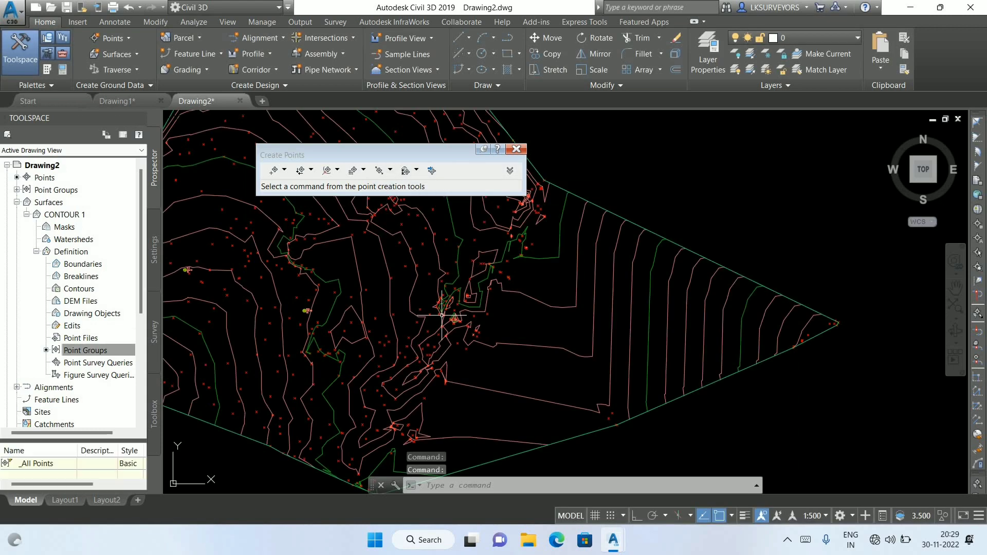
# - Close the Create Points toolbar and zoom in on the new contours
pyautogui.scroll(-4, 499, 327)
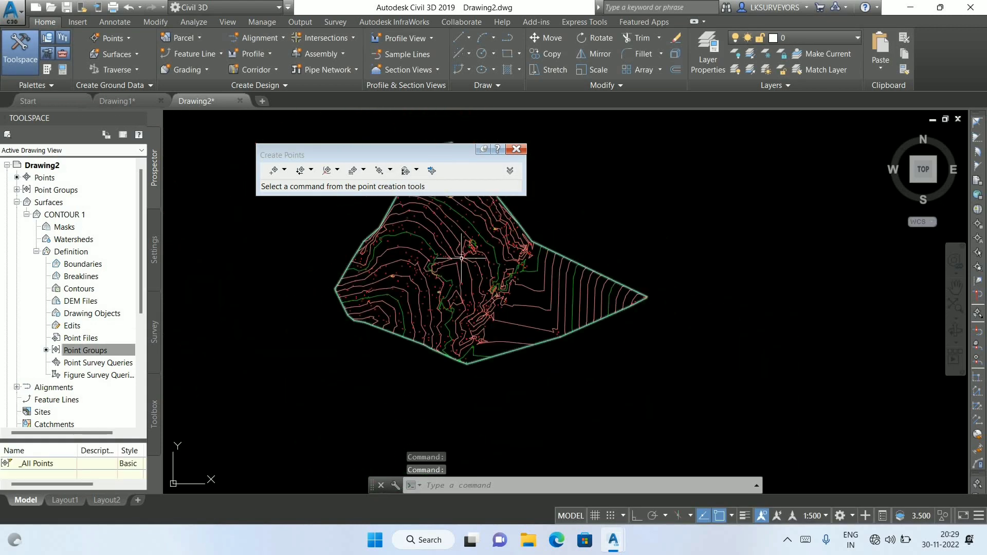
pyautogui.click(518, 149)
pyautogui.scroll(5, 587, 301)
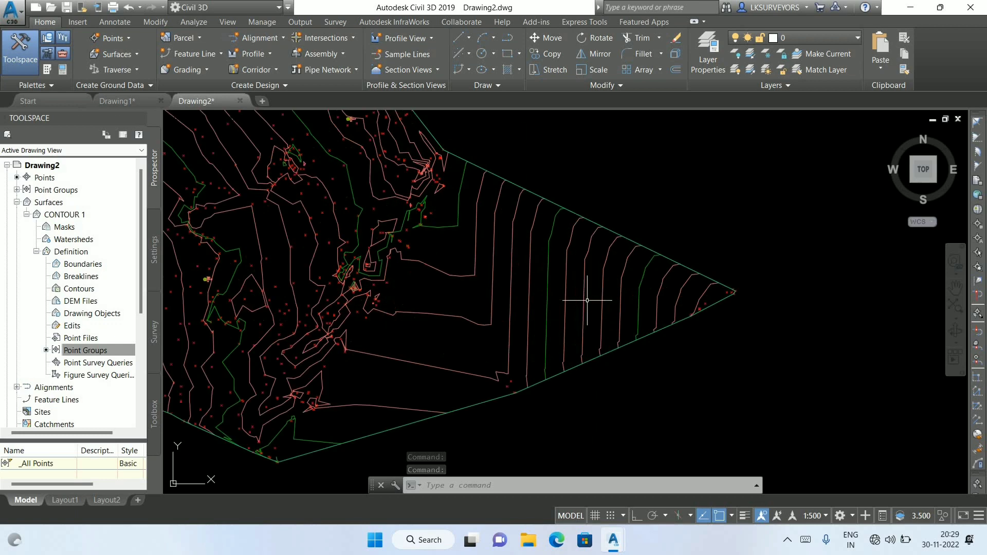
pyautogui.scroll(5, 533, 284)
# - Draw a 100 by 100 rectangle with RECTANG, entering X 100 and Y -100
pyautogui.write('rec')
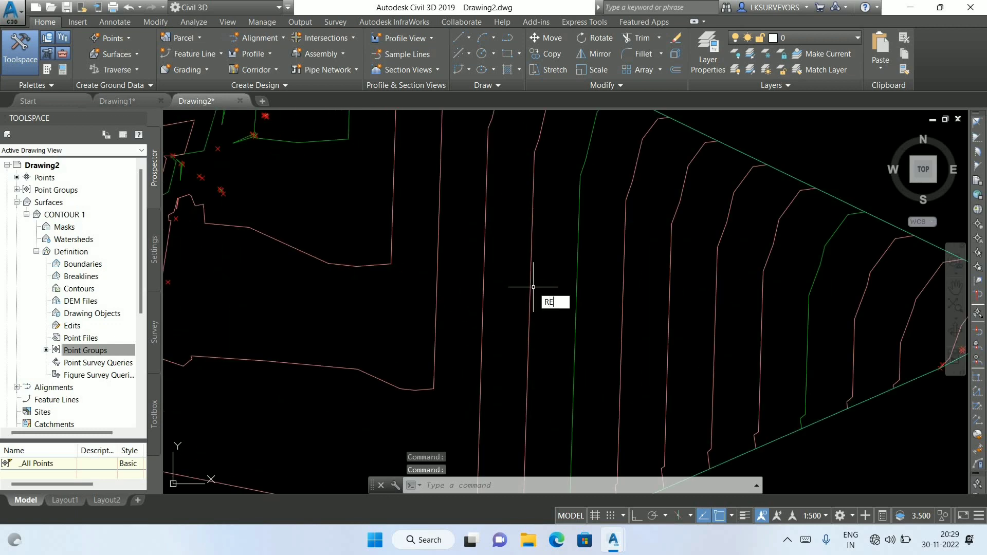
pyautogui.press('Return')
pyautogui.click(363, 202)
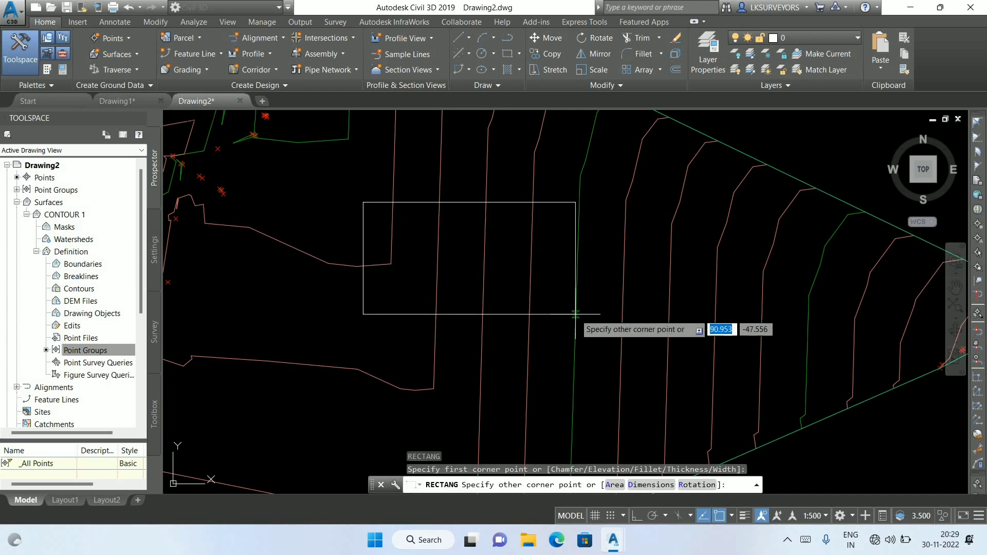
pyautogui.write('1')
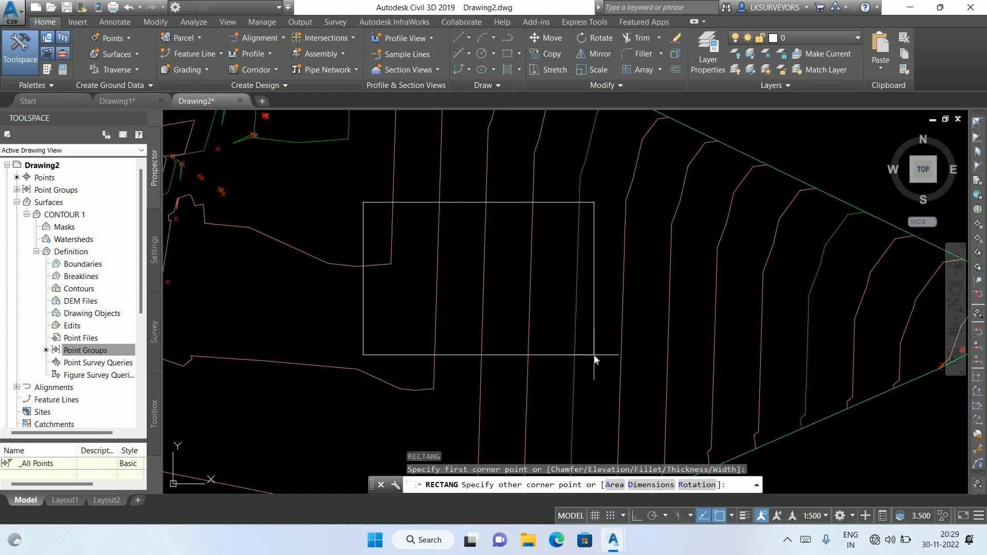
pyautogui.write('00')
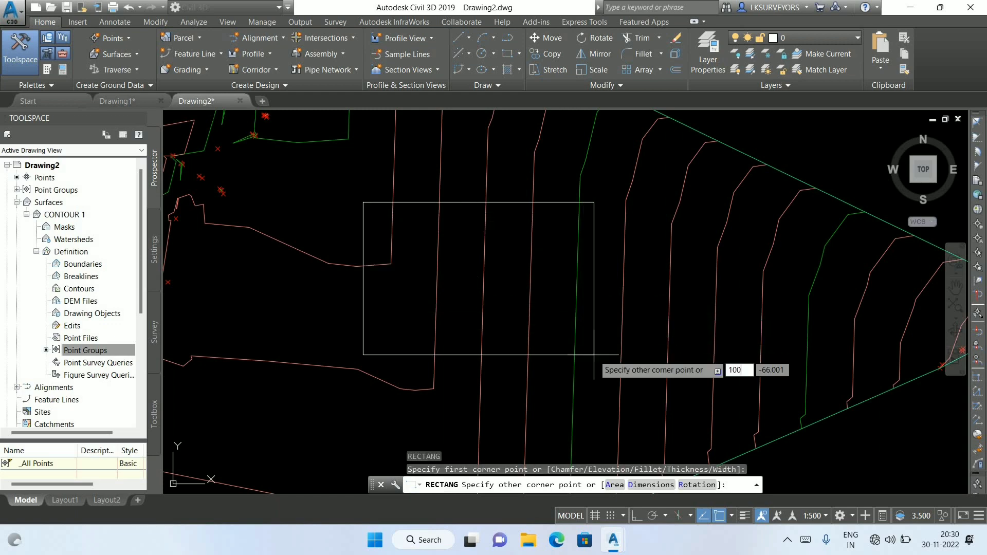
pyautogui.press('Tab')
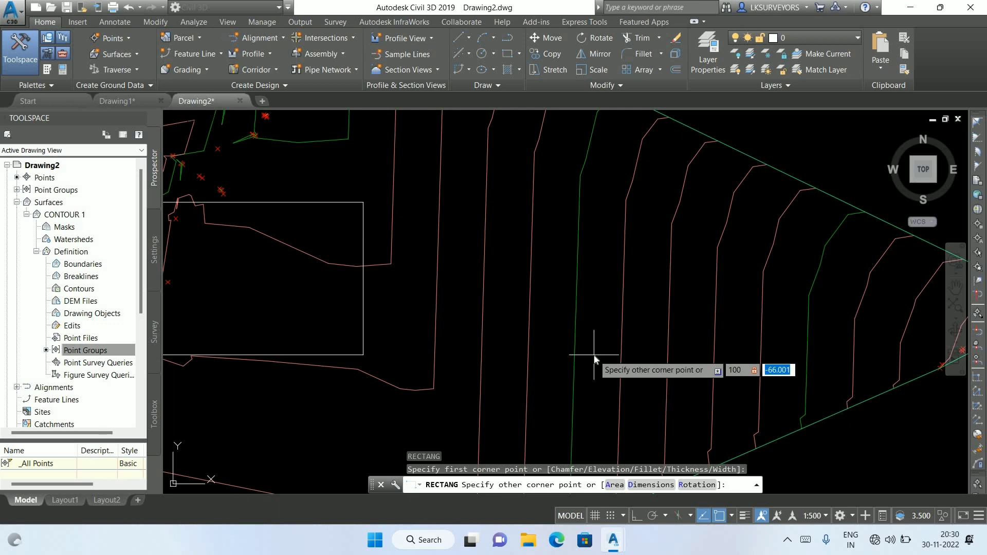
pyautogui.write('-100')
pyautogui.press('Return')
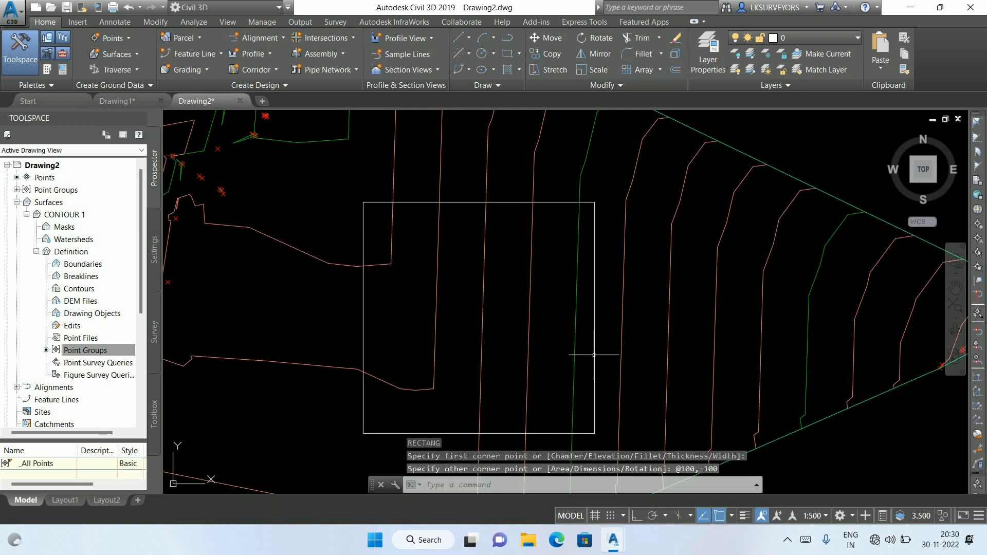
pyautogui.scroll(-2, 561, 309)
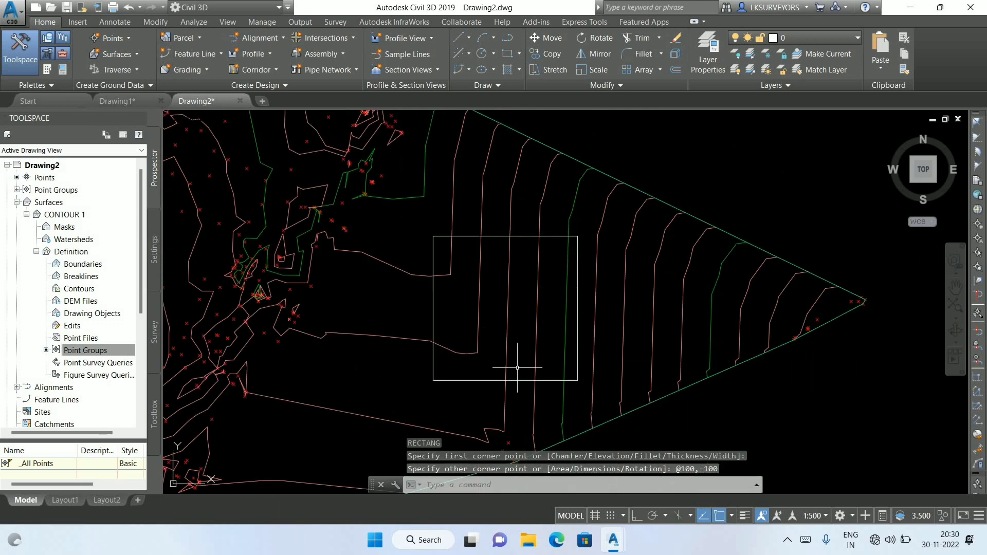
pyautogui.scroll(2, 572, 353)
pyautogui.click(512, 388)
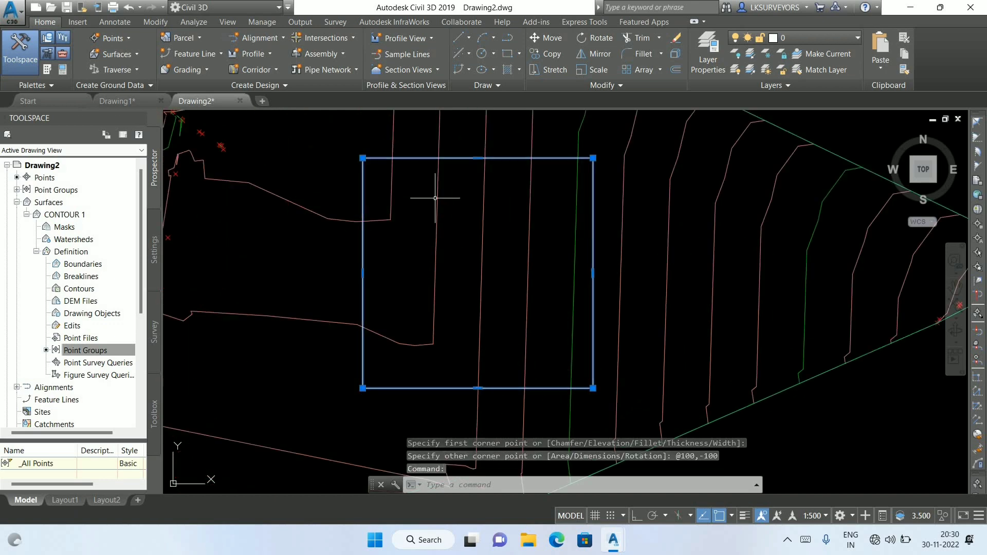
# - Deselect the rectangle and zoom and pan around the contoured site
pyautogui.scroll(-2, 586, 320)
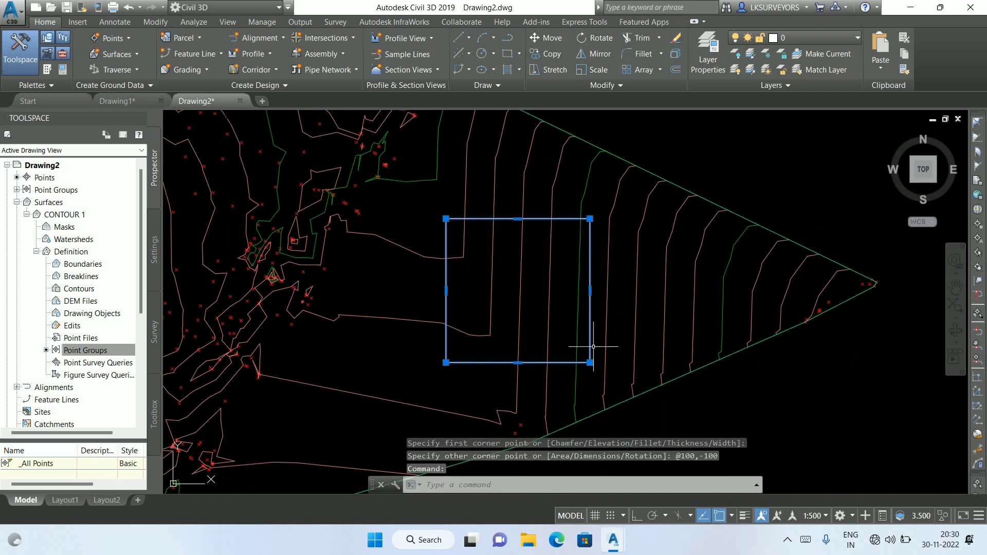
pyautogui.press('Escape')
pyautogui.scroll(2, 457, 206)
pyautogui.scroll(-2, 488, 242)
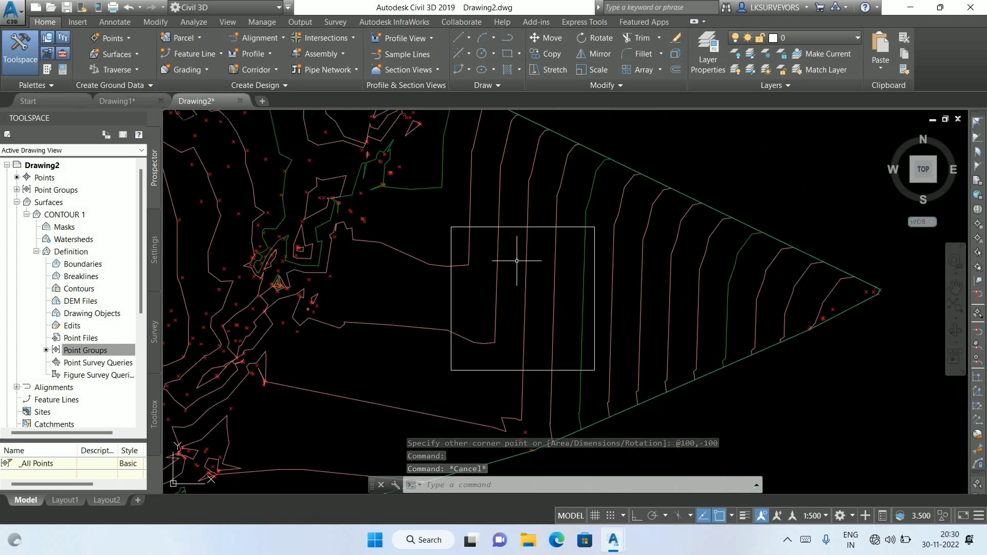
pyautogui.scroll(2, 560, 306)
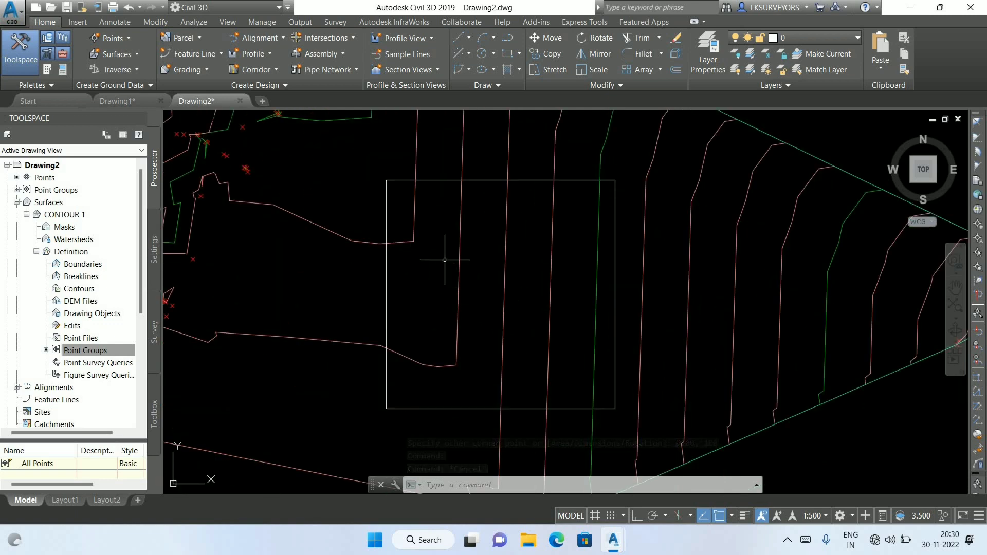
pyautogui.scroll(-2, 445, 241)
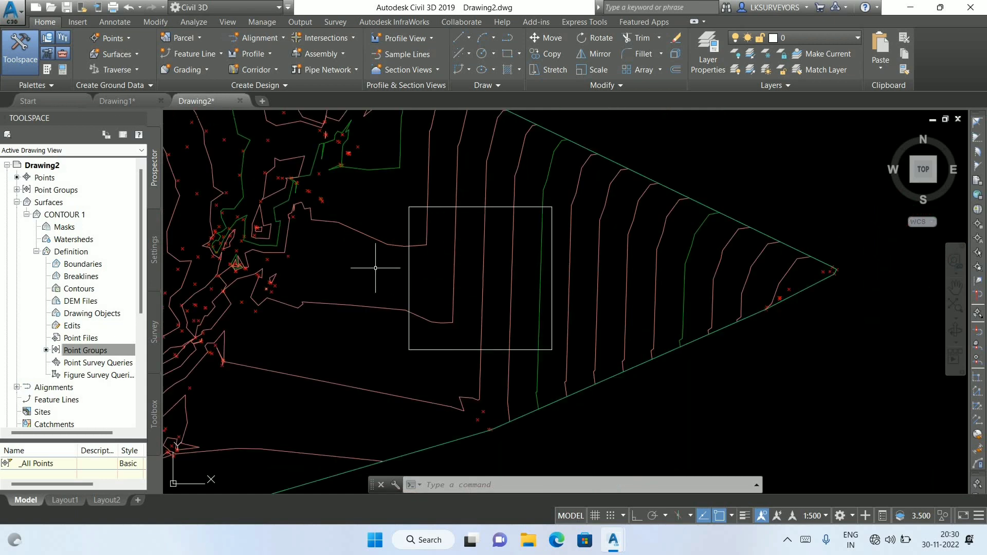
pyautogui.moveTo(403, 266); pyautogui.dragTo(440, 284, button='middle')
pyautogui.scroll(-2, 440, 284)
pyautogui.scroll(2, 396, 194)
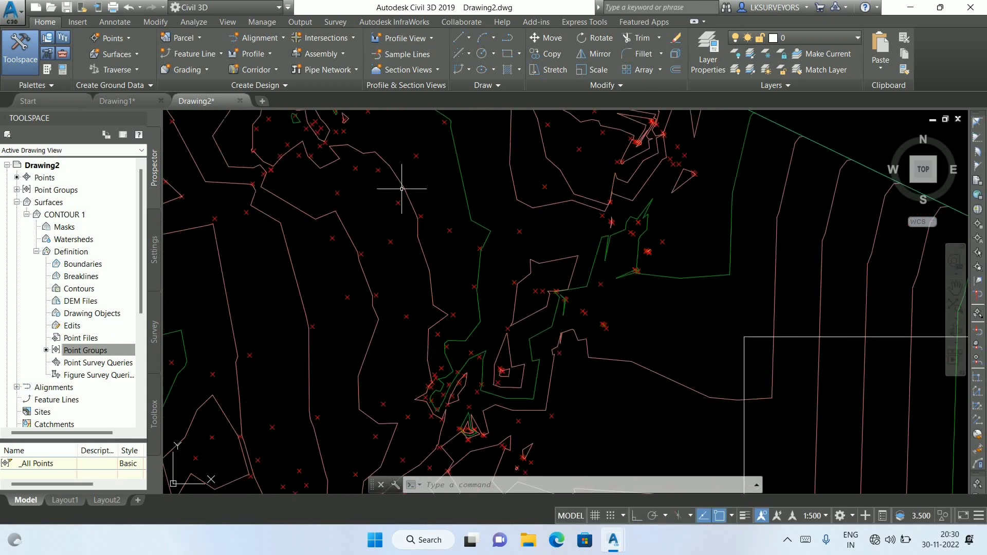
pyautogui.scroll(-2, 395, 242)
pyautogui.scroll(-1, 396, 243)
pyautogui.scroll(5, 392, 222)
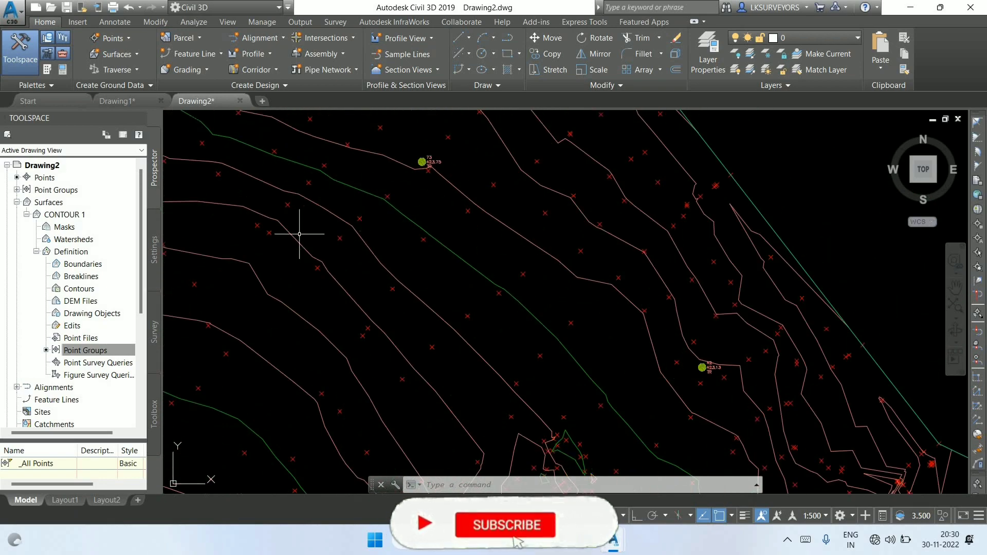
# - Recentre on the rectangle and open the Home > Points menu for surface point creation
pyautogui.moveTo(403, 181); pyautogui.dragTo(311, 247, button='middle')
pyautogui.scroll(-4, 580, 257)
pyautogui.scroll(2, 580, 257)
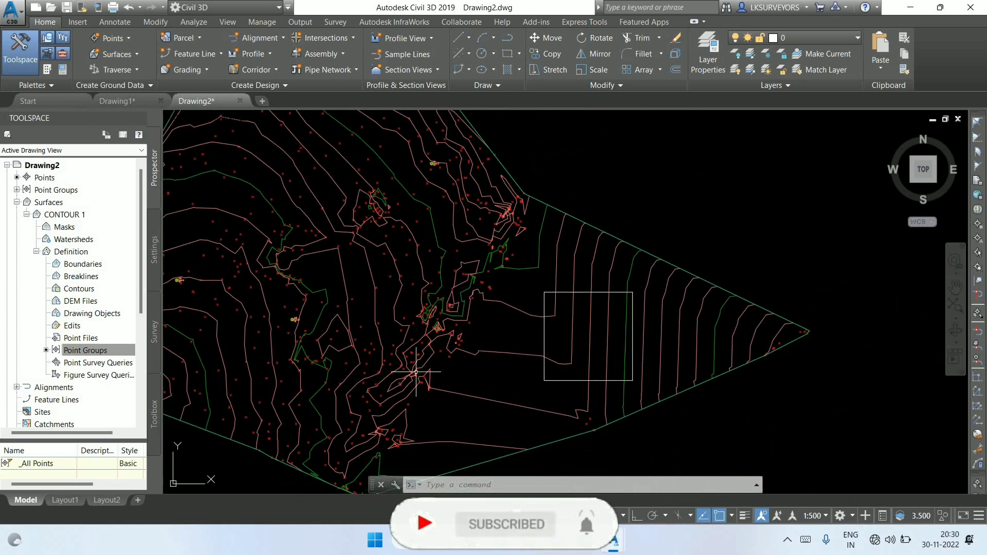
pyautogui.scroll(3, 580, 258)
pyautogui.scroll(-2, 580, 257)
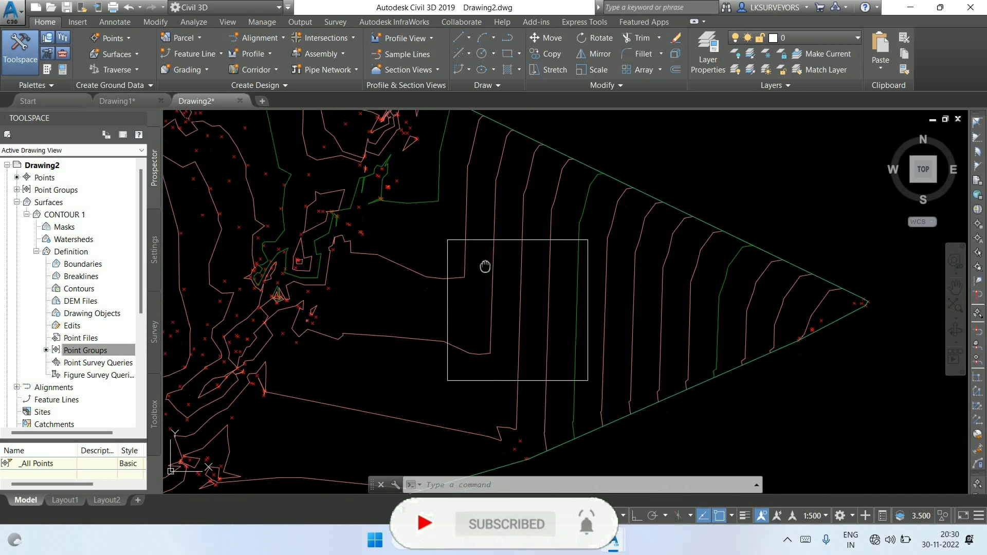
pyautogui.moveTo(490, 264); pyautogui.dragTo(480, 251, button='middle')
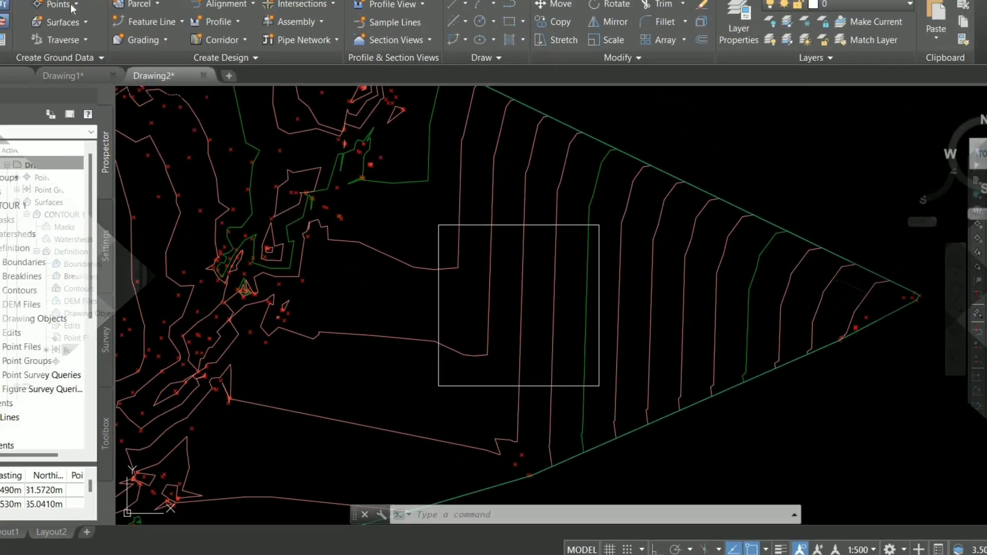
pyautogui.click(124, 39)
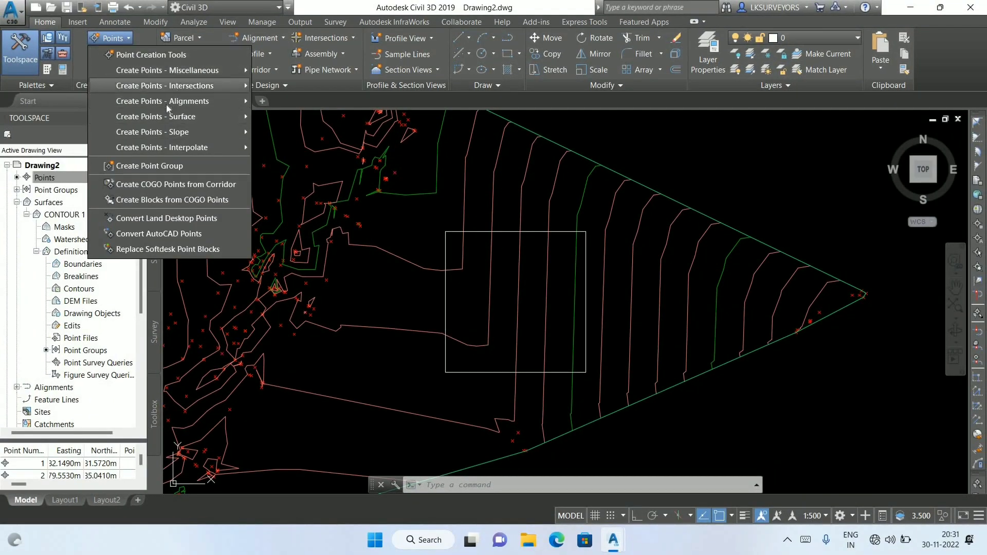
pyautogui.moveTo(155, 116)
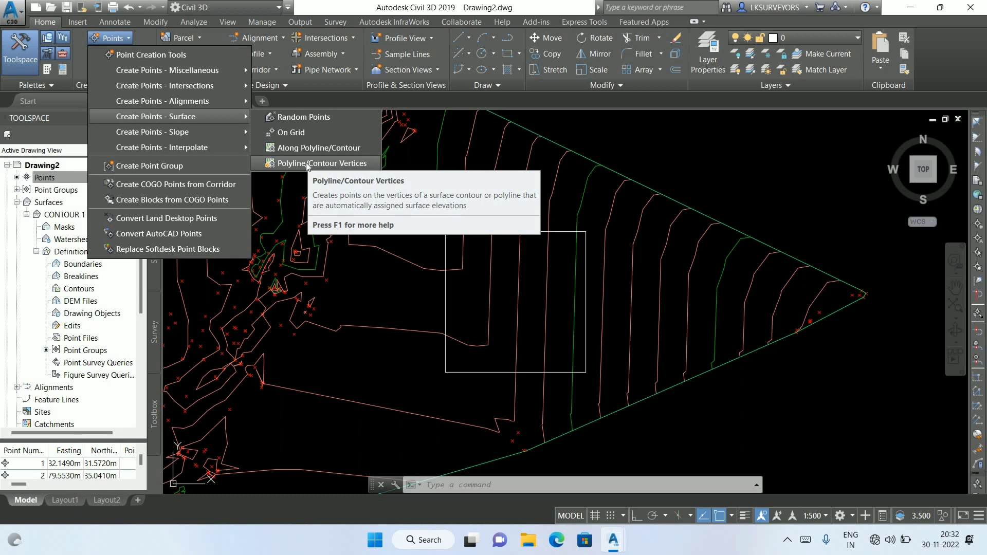
# - Start the On Grid surface points command with the Create Points settings expanded
pyautogui.click(308, 135)
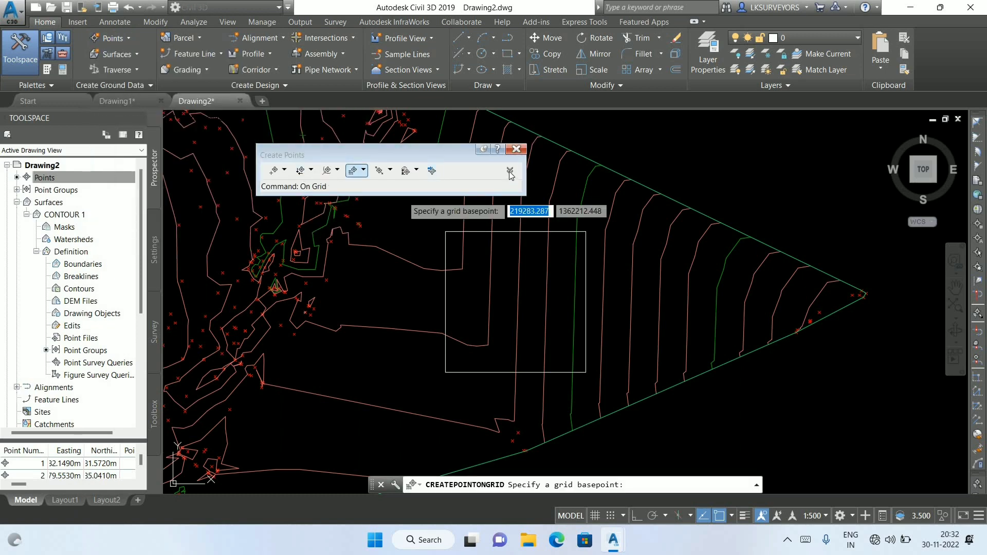
pyautogui.click(510, 171)
pyautogui.click(510, 171)
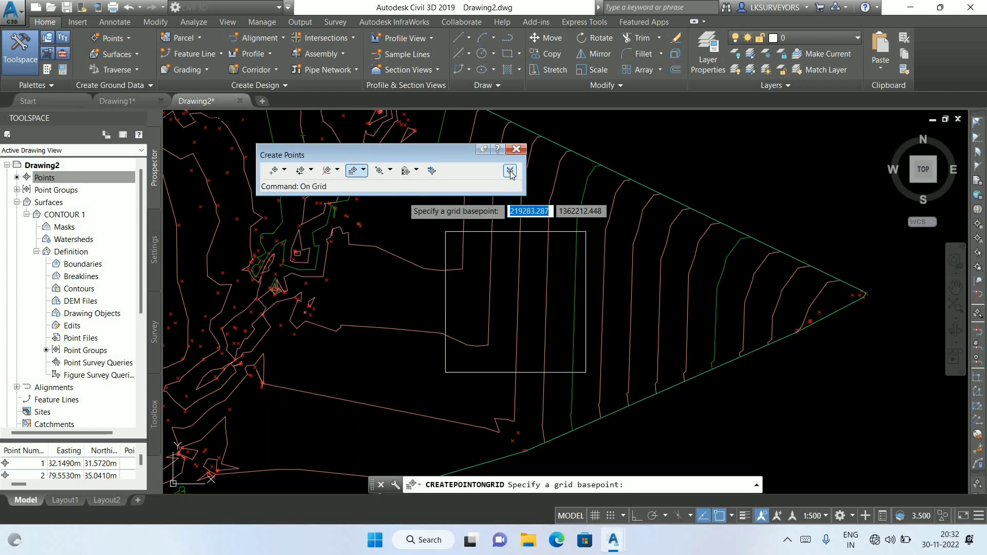
pyautogui.moveTo(268, 153)
pyautogui.mouseDown()
pyautogui.moveTo(258, 143)
pyautogui.moveTo(319, 168)
pyautogui.mouseUp()
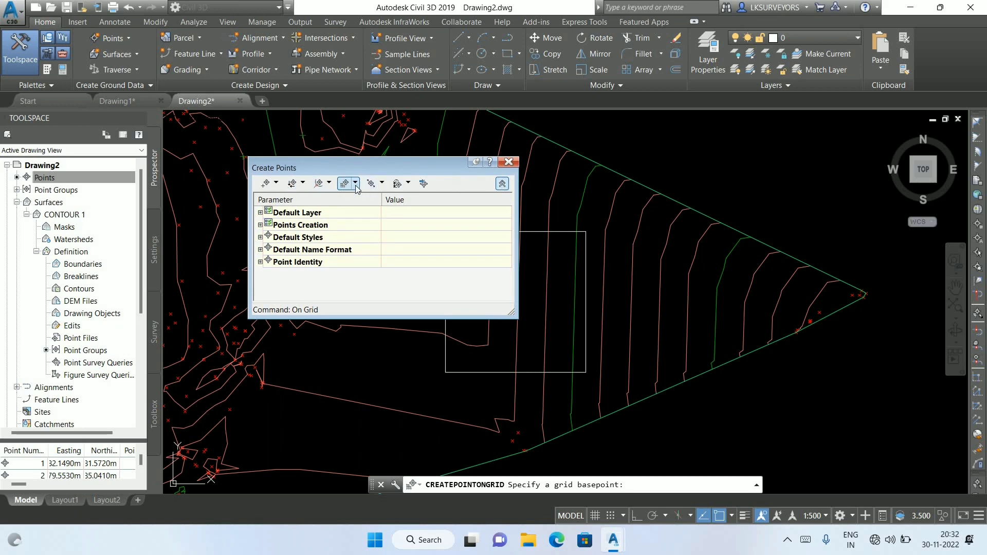
# - Set local and grid coordinate order to Easting–Northing in the Points Creation settings
pyautogui.click(502, 185)
pyautogui.click(264, 225)
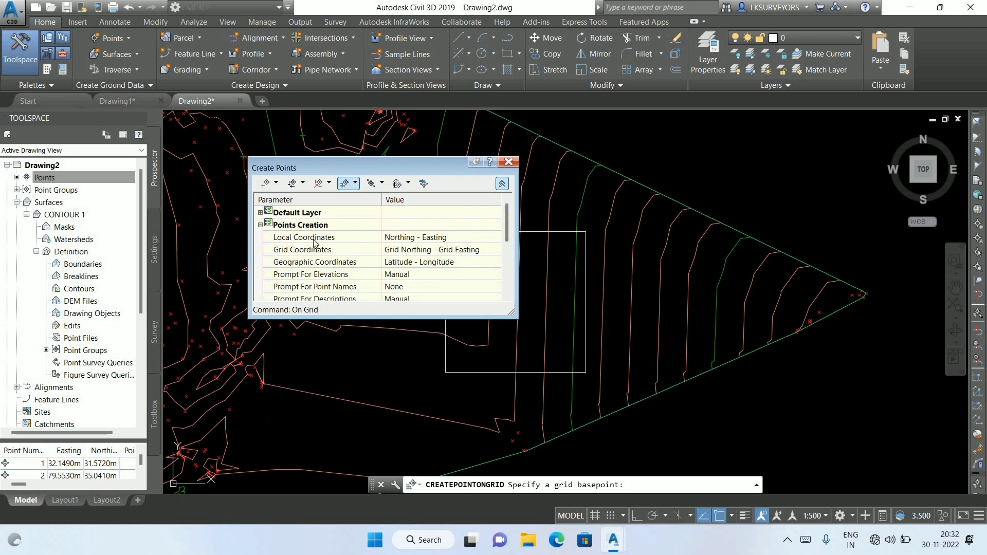
pyautogui.click(416, 239)
pyautogui.click(418, 260)
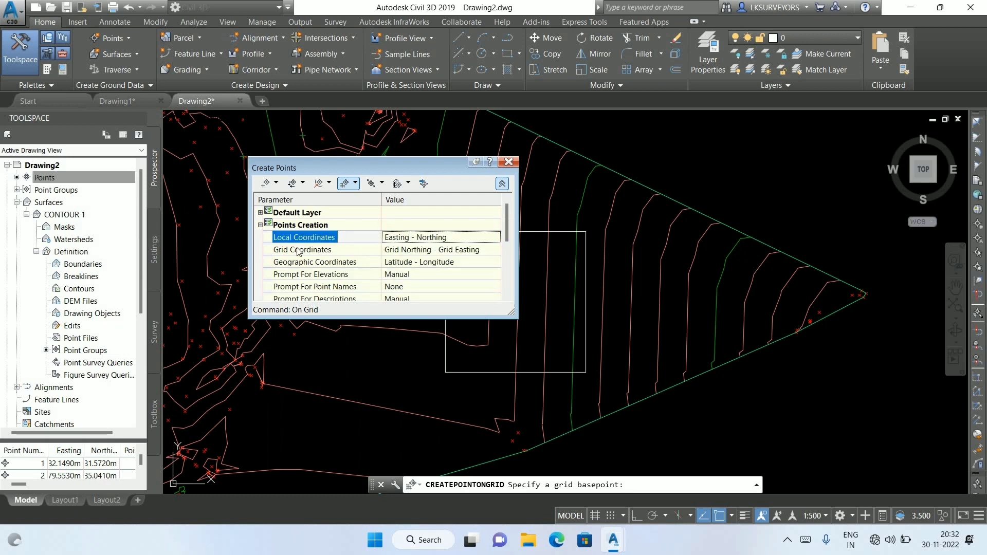
pyautogui.click(304, 250)
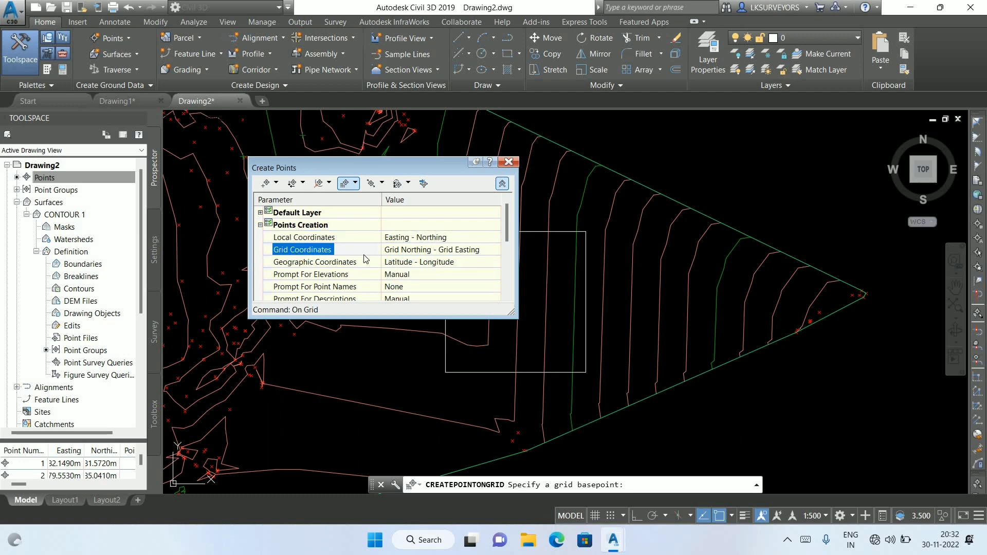
pyautogui.click(417, 252)
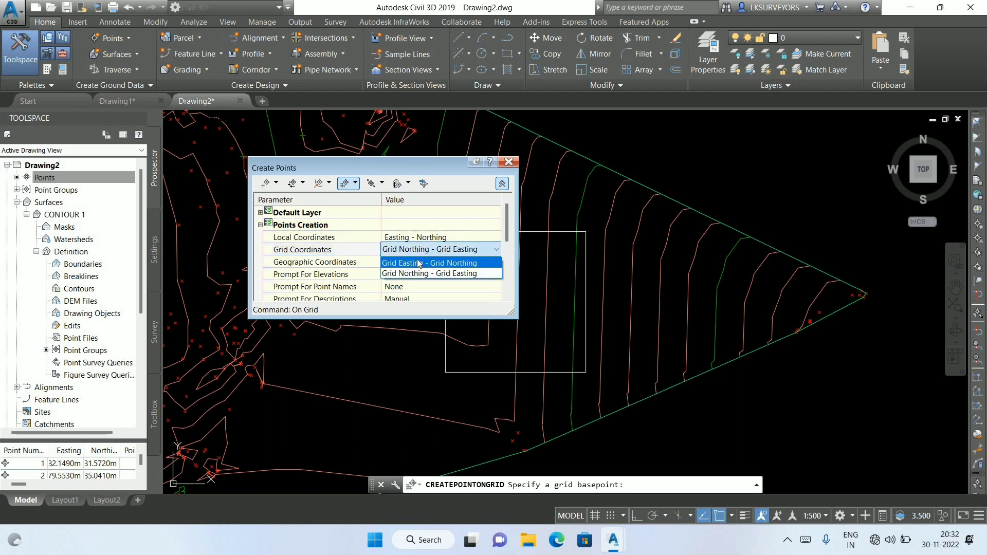
pyautogui.click(421, 263)
pyautogui.click(345, 266)
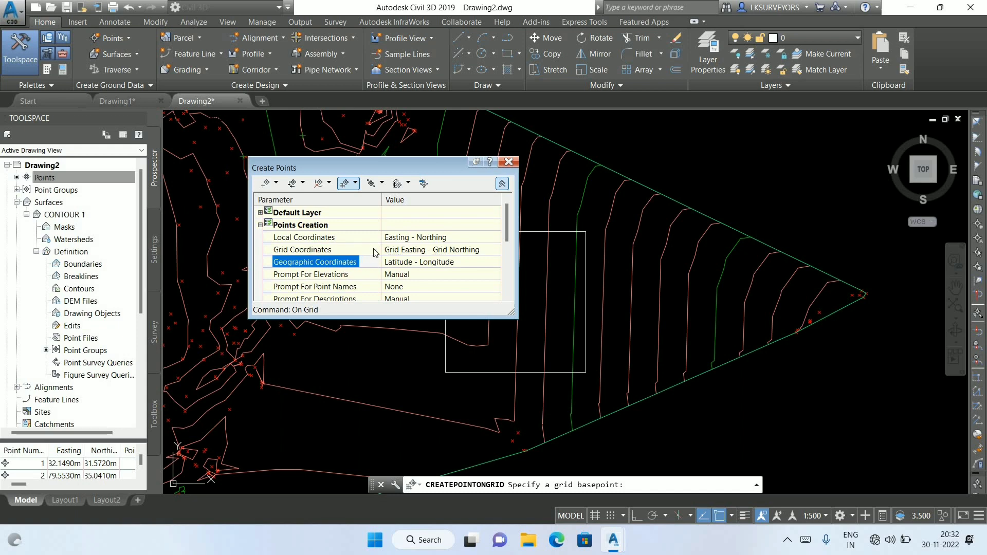
# - Make point elevations and point names fill in automatically
pyautogui.scroll(-1, 346, 252)
pyautogui.click(414, 240)
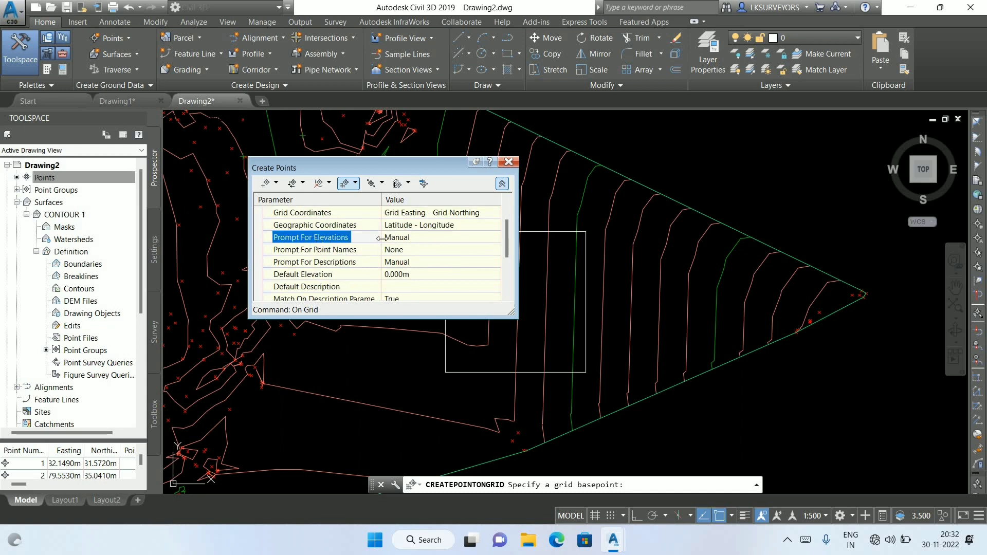
pyautogui.click(399, 240)
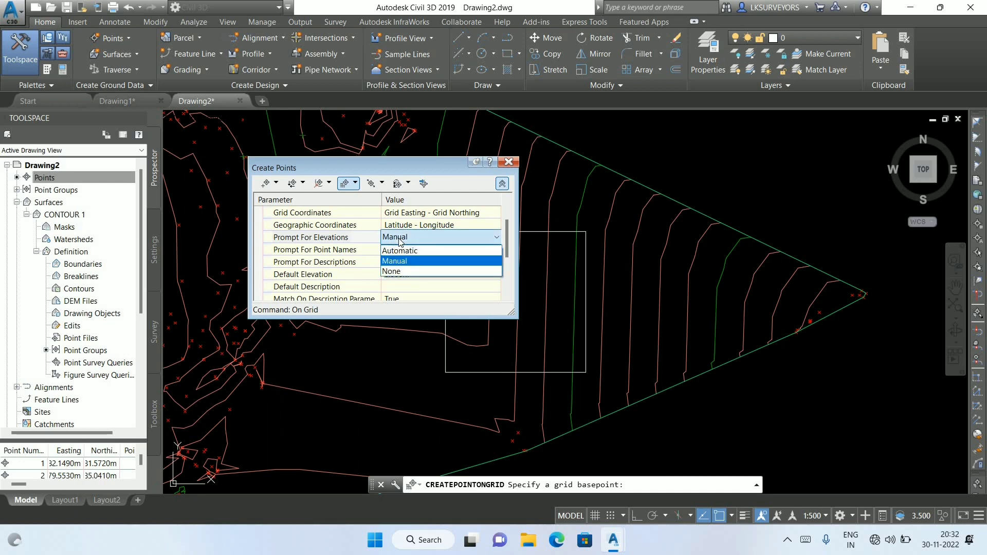
pyautogui.click(399, 251)
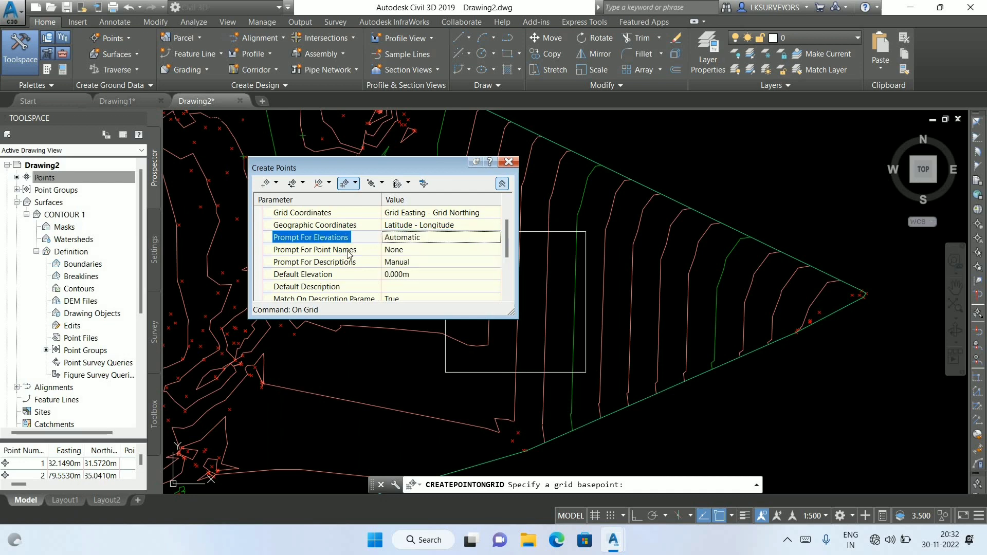
pyautogui.click(367, 252)
pyautogui.click(397, 250)
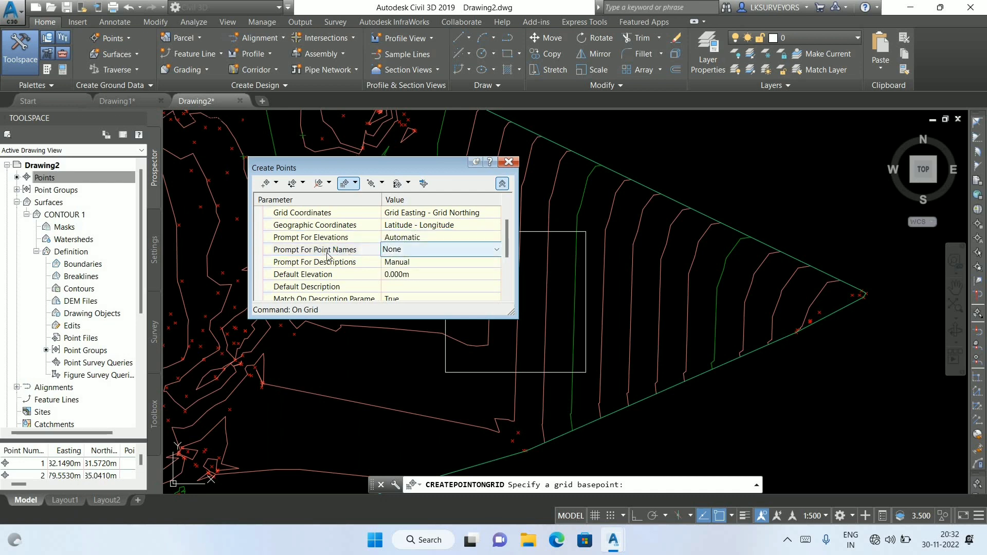
pyautogui.click(397, 252)
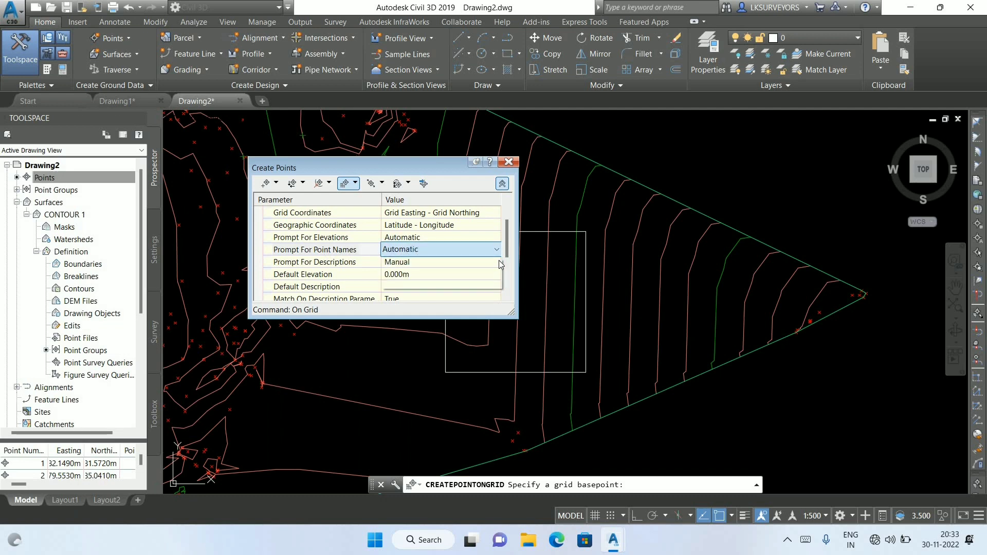
pyautogui.click(396, 261)
# - Set Prompt For Descriptions to Automatic and collapse the settings
pyautogui.click(369, 264)
pyautogui.click(414, 263)
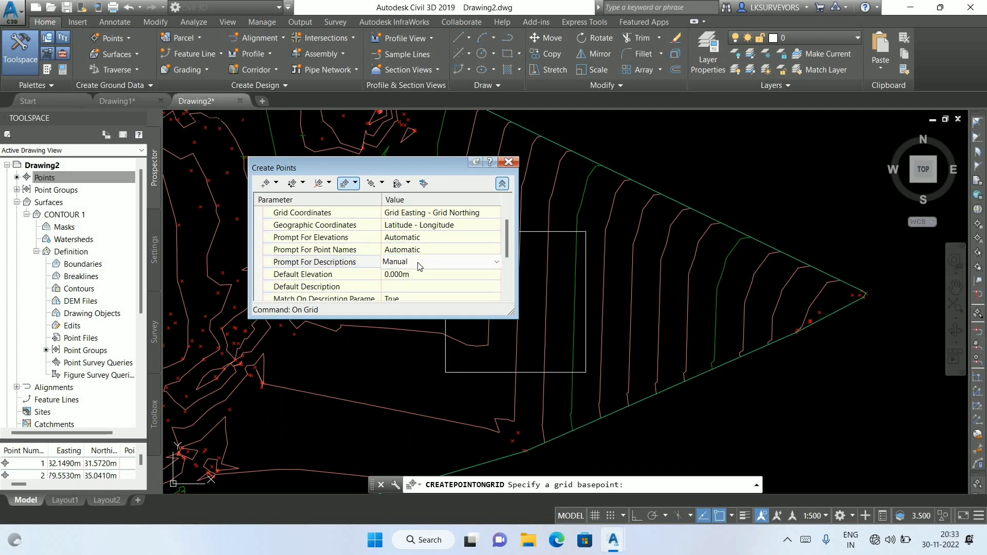
pyautogui.click(414, 262)
pyautogui.click(421, 260)
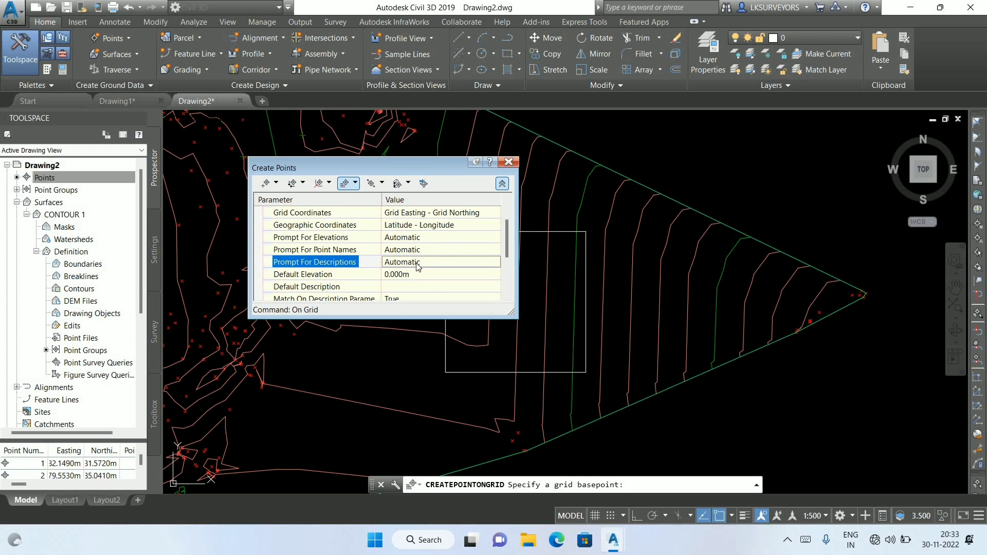
pyautogui.click(420, 261)
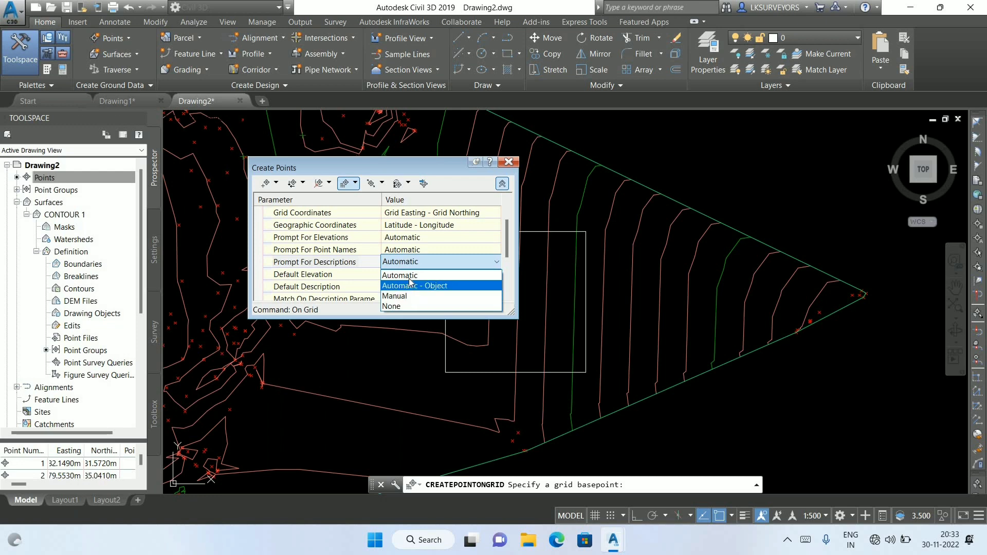
pyautogui.click(407, 276)
pyautogui.scroll(-1, 412, 271)
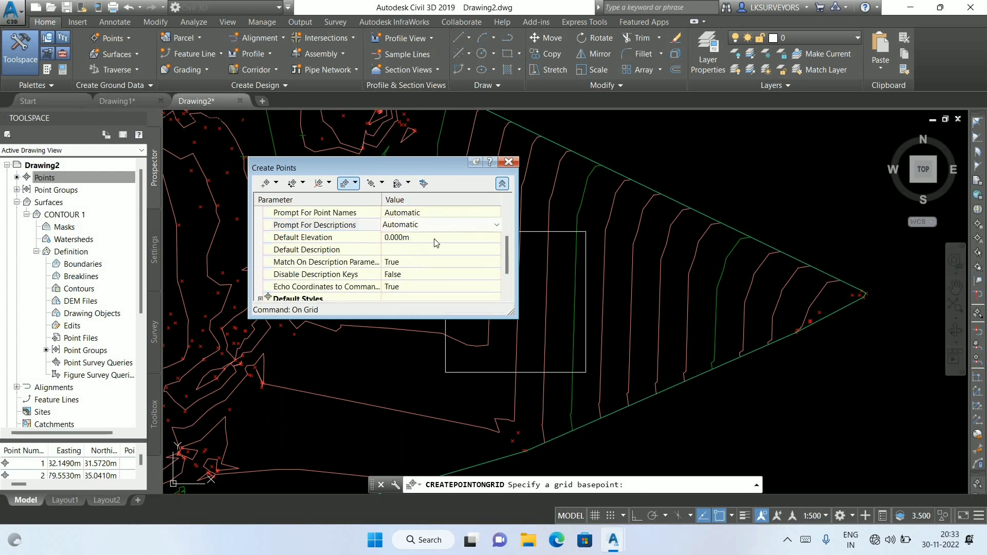
pyautogui.scroll(1, 412, 271)
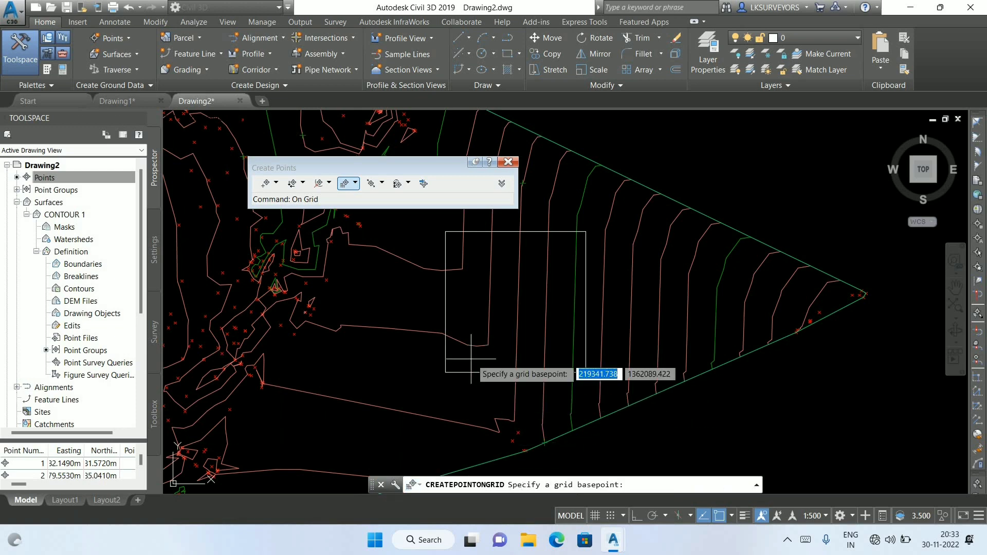
# - Place the grid basepoint at the rectangle's lower-left corner with 0 rotation and 5 X/Y spacing
pyautogui.click(446, 372)
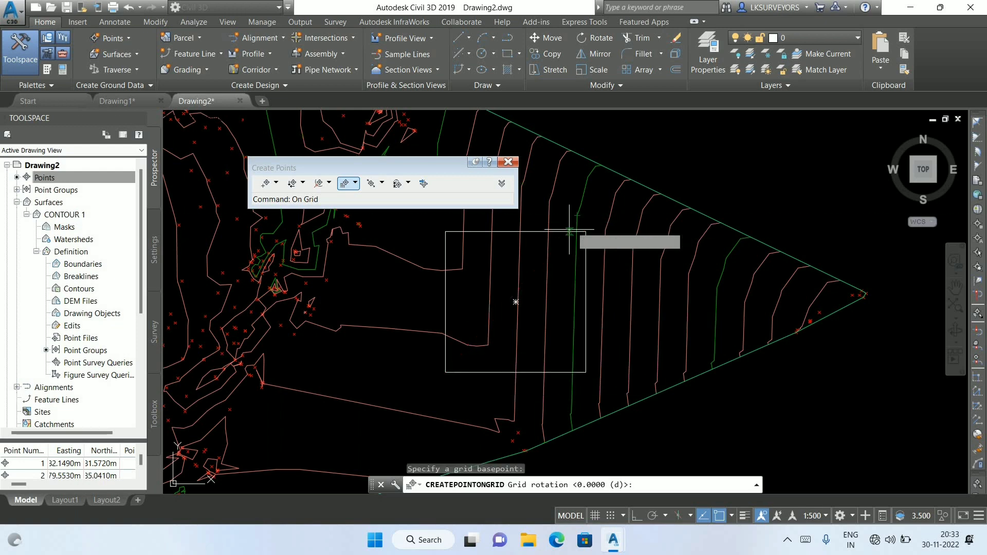
pyautogui.scroll(5, 566, 347)
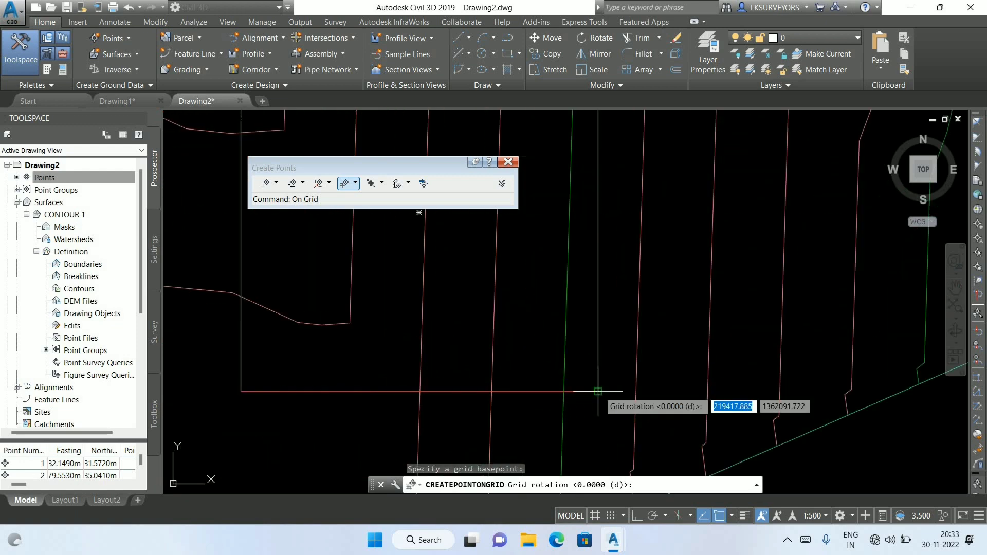
pyautogui.click(598, 392)
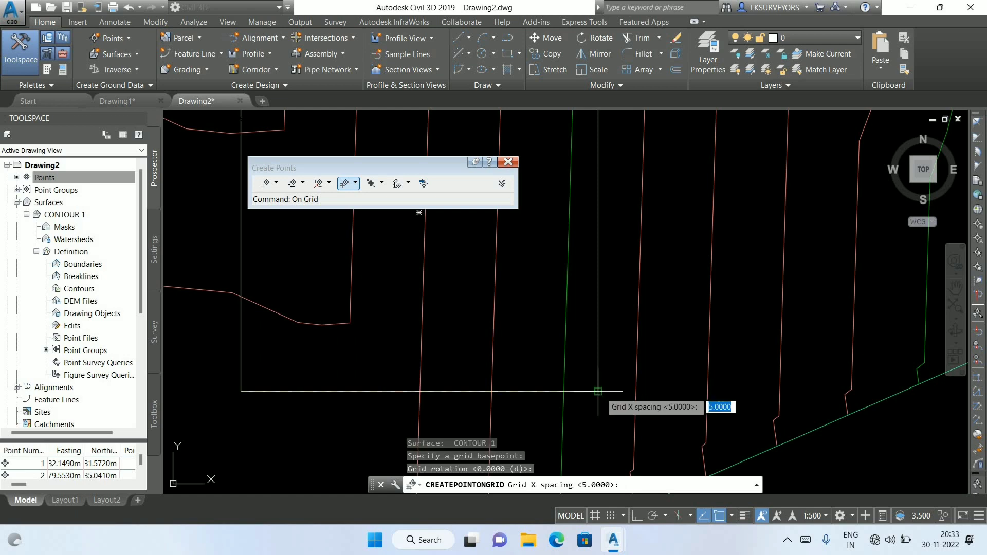
pyautogui.scroll(-4, 598, 392)
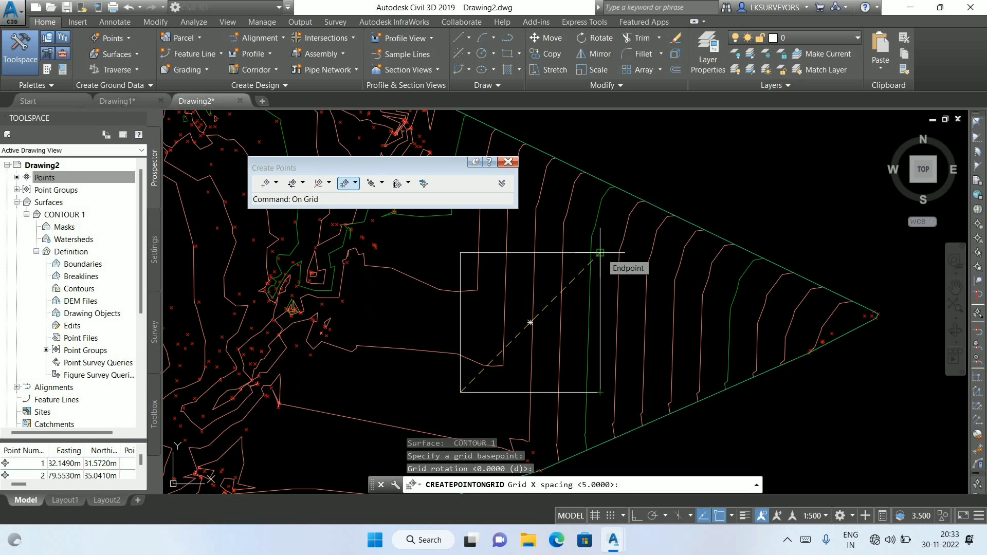
pyautogui.write('5')
pyautogui.press('Return')
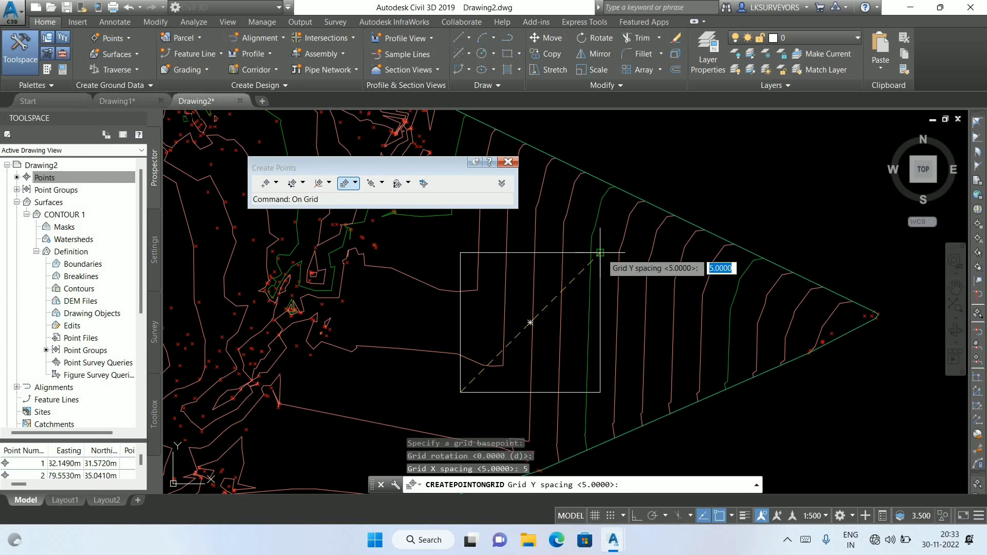
pyautogui.press('Return')
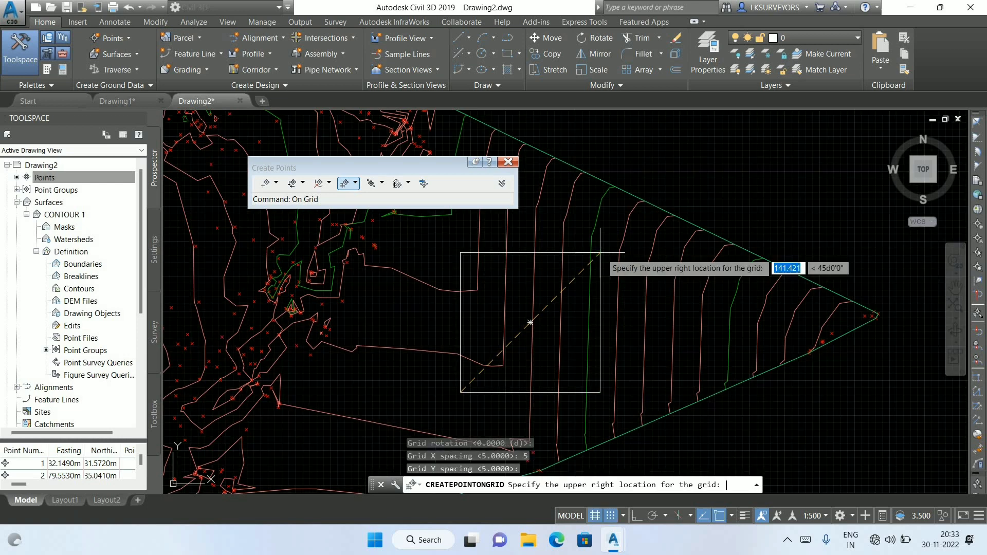
# - Fix the grid's upper-right corner at the rectangle corner and create the points
pyautogui.scroll(1, 599, 252)
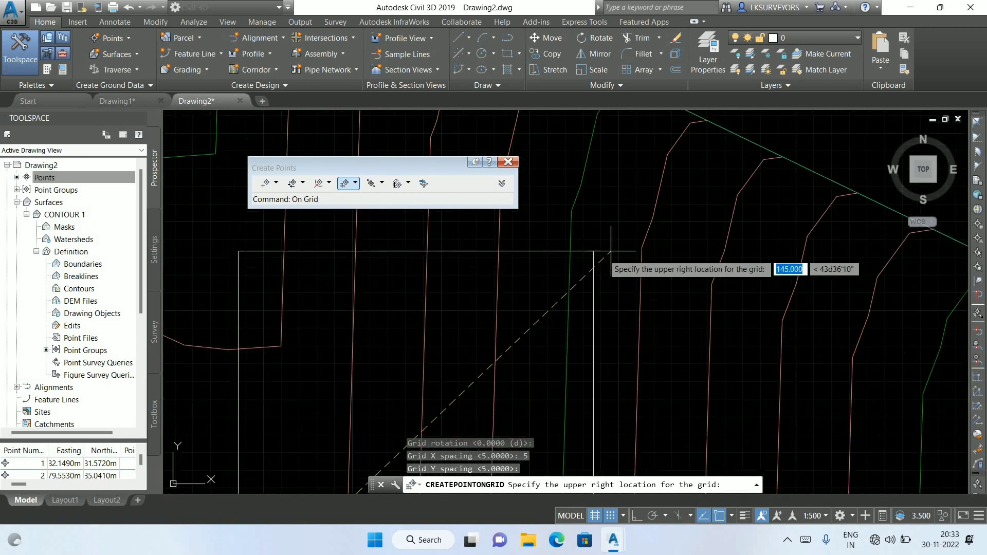
pyautogui.scroll(1, 598, 251)
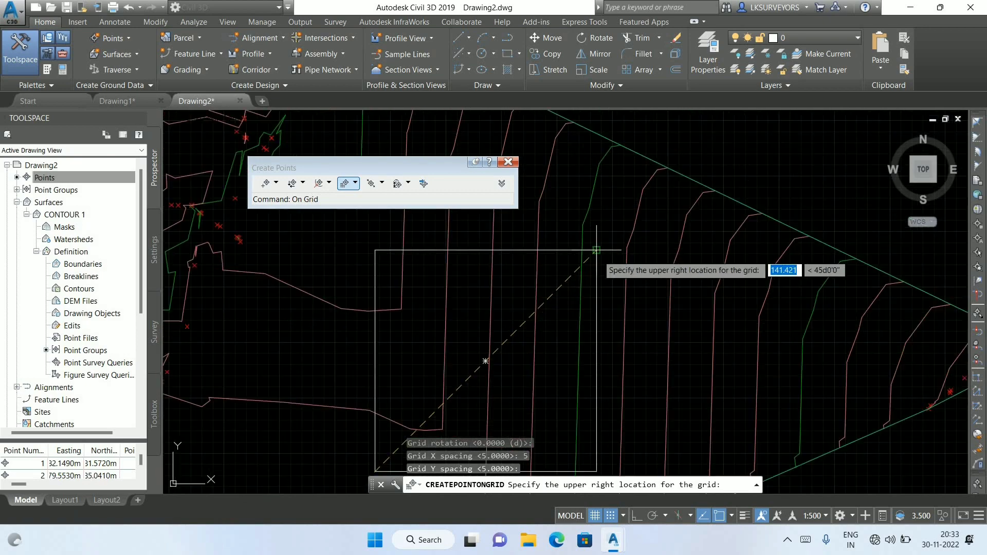
pyautogui.scroll(1, 596, 250)
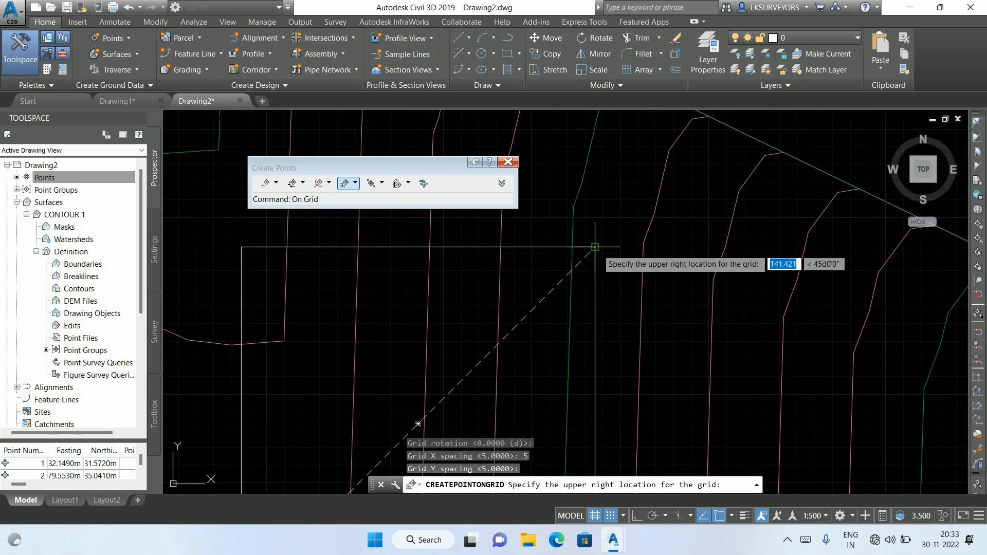
pyautogui.click(600, 248)
pyautogui.scroll(-2, 603, 248)
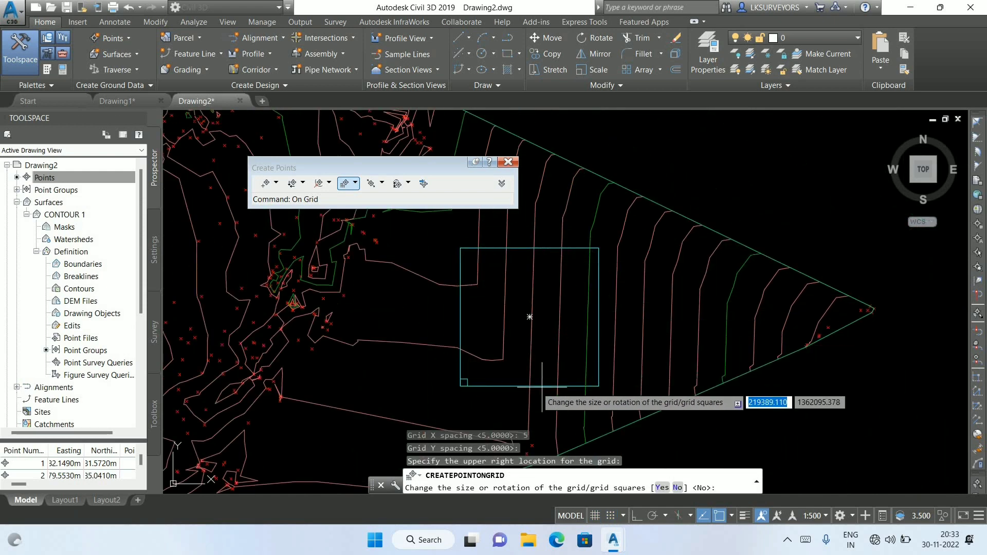
pyautogui.scroll(-5, 547, 258)
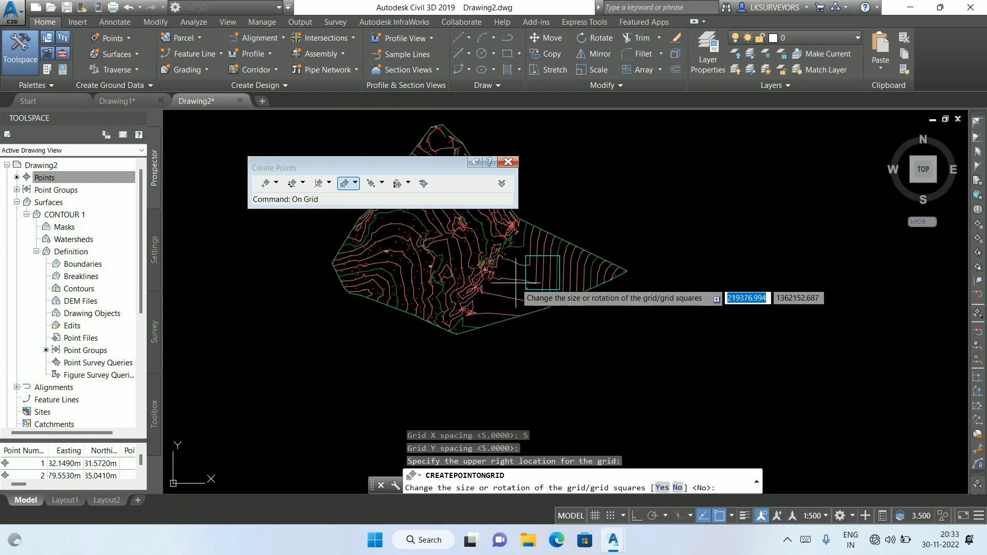
pyautogui.scroll(3, 534, 298)
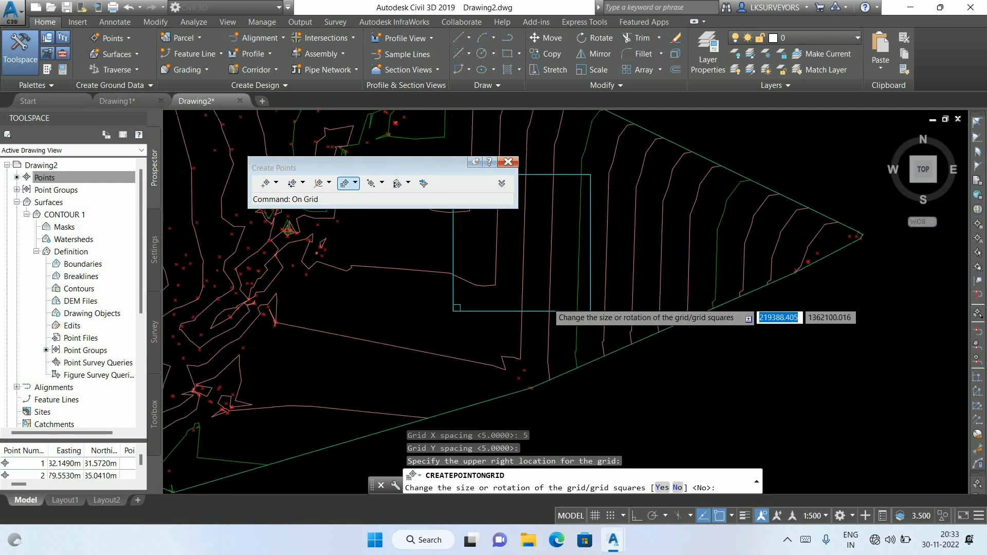
pyautogui.scroll(3, 533, 252)
pyautogui.scroll(2, 550, 319)
pyautogui.scroll(-3, 550, 320)
pyautogui.scroll(3, 545, 221)
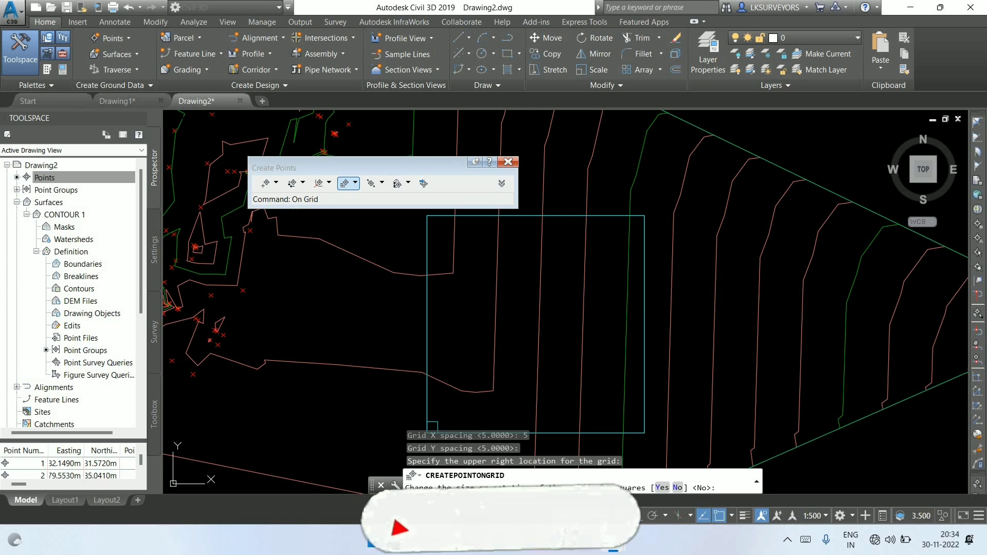
pyautogui.press('Return')
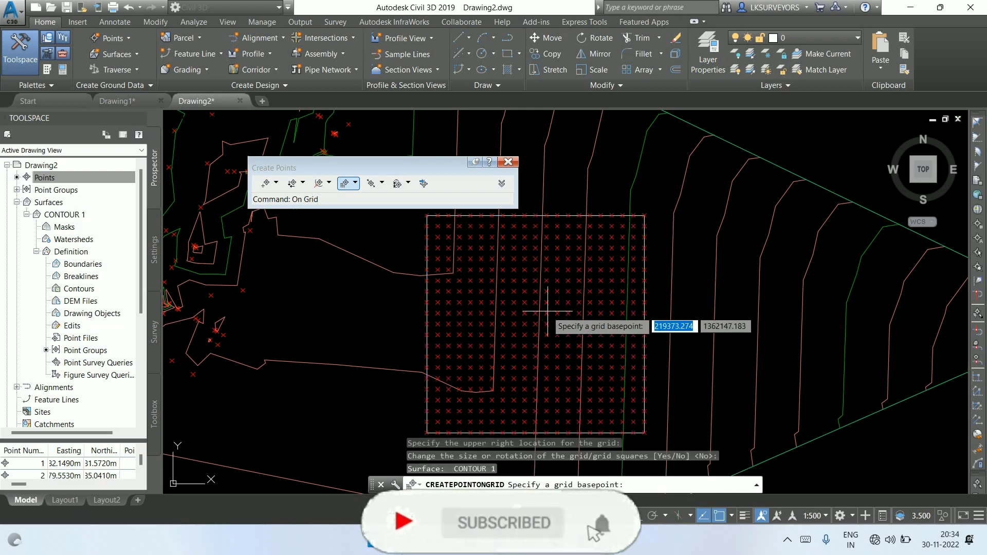
# - End the On Grid command and inspect one of the new grid points
pyautogui.scroll(2, 522, 345)
pyautogui.press('Escape')
pyautogui.scroll(-2, 572, 255)
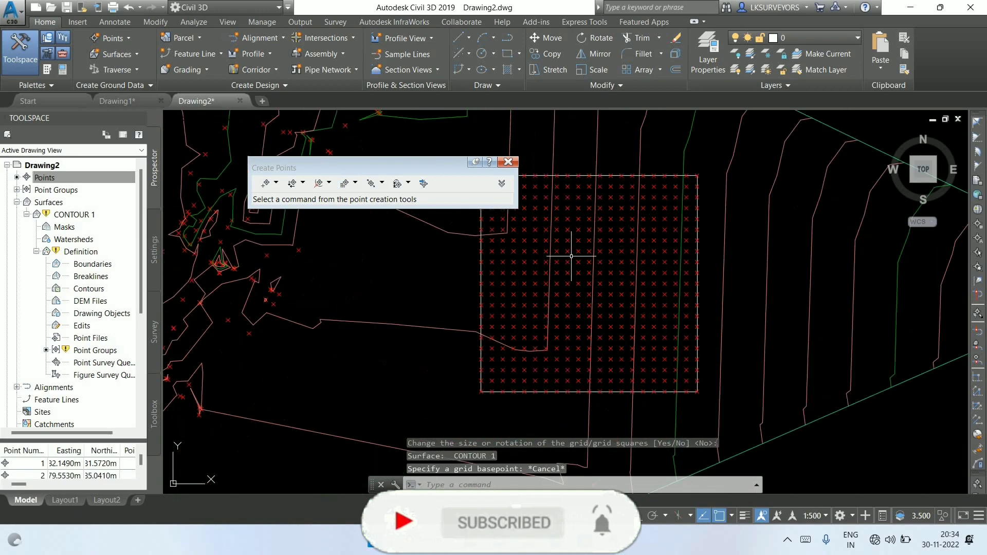
pyautogui.scroll(2, 573, 252)
pyautogui.scroll(2, 688, 341)
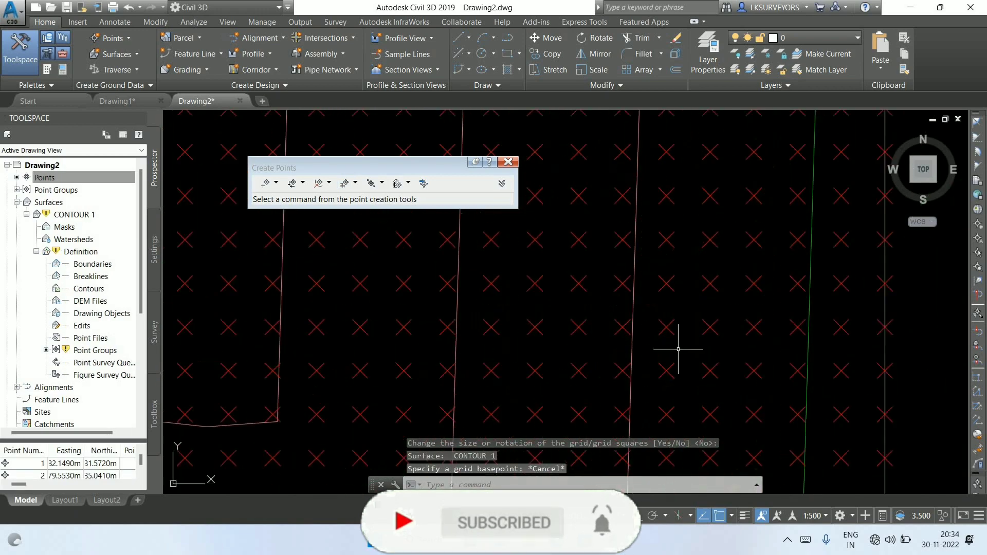
pyautogui.scroll(1, 663, 309)
pyautogui.click(662, 308)
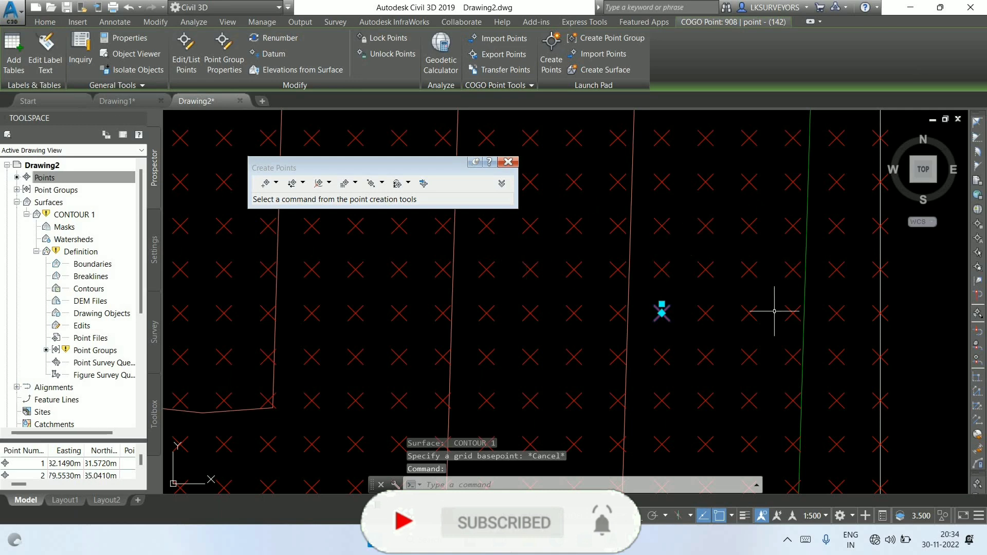
pyautogui.press('Escape')
pyautogui.scroll(-2, 720, 334)
pyautogui.press('Escape')
pyautogui.scroll(-1, 606, 287)
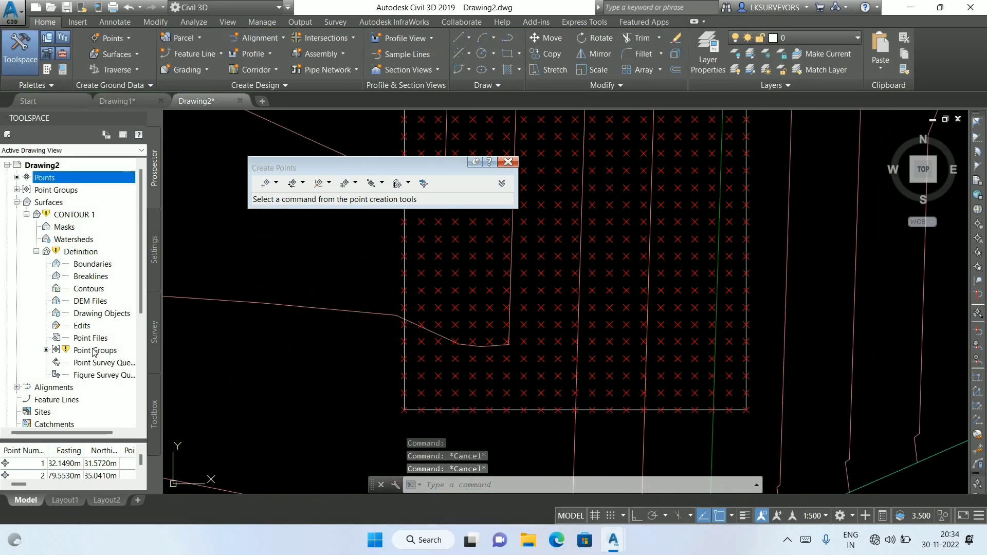
# - Dismiss the Point Groups menu and close the point creation tools
pyautogui.rightClick(93, 352)
pyautogui.click(282, 276)
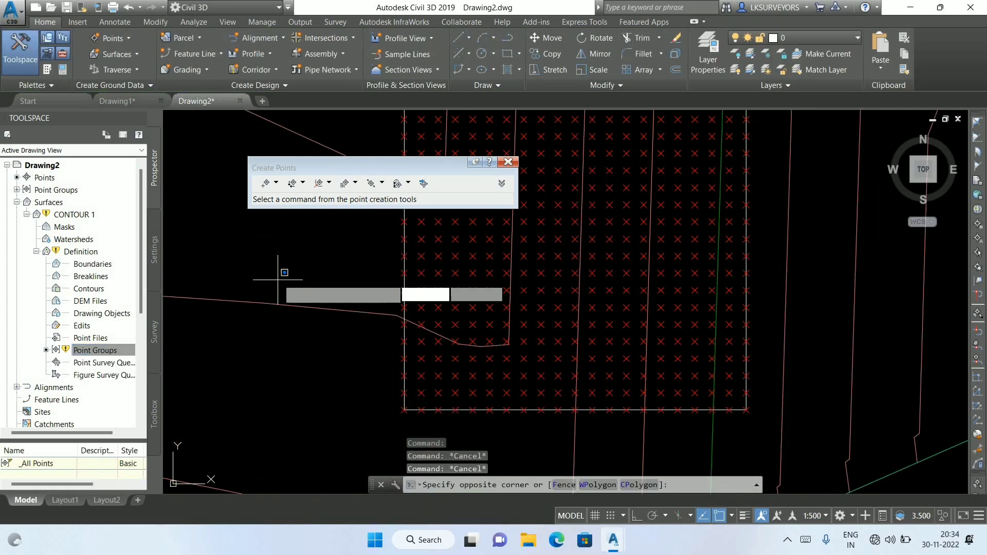
pyautogui.scroll(-5, 535, 282)
pyautogui.click(508, 161)
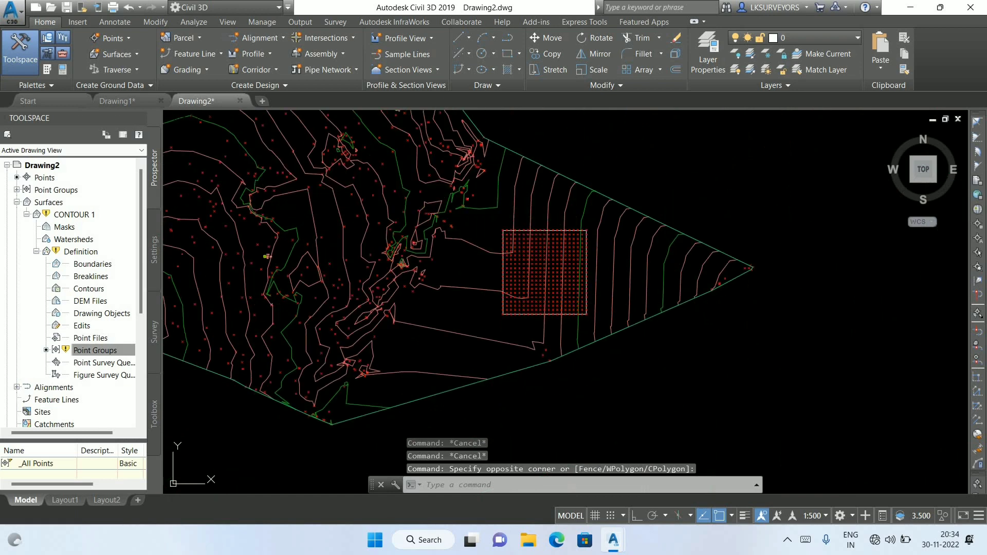
pyautogui.scroll(2, 535, 223)
pyautogui.scroll(2, 536, 223)
# - Pan and zoom until the square point grid is centred in view
pyautogui.moveTo(535, 223); pyautogui.dragTo(557, 263, button='middle')
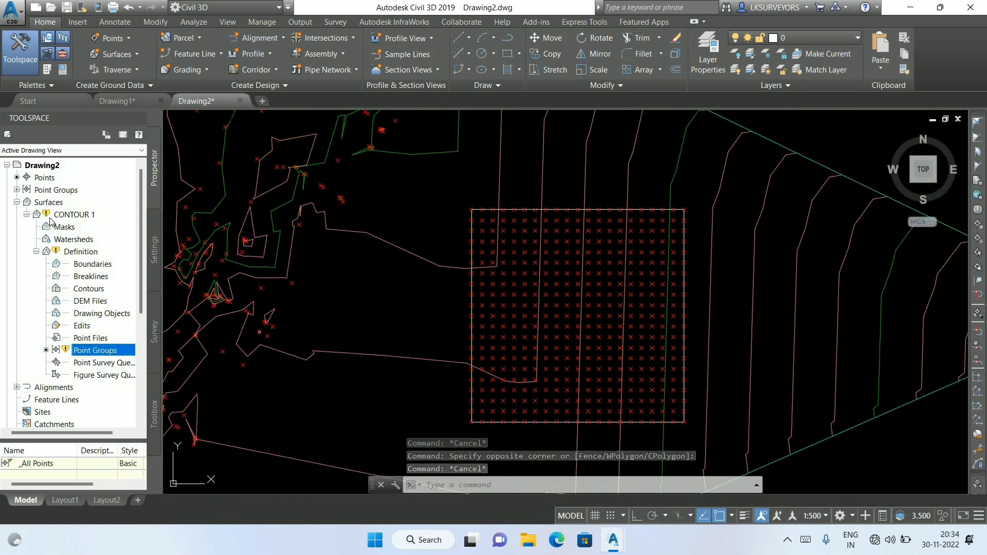
pyautogui.scroll(-4, 494, 360)
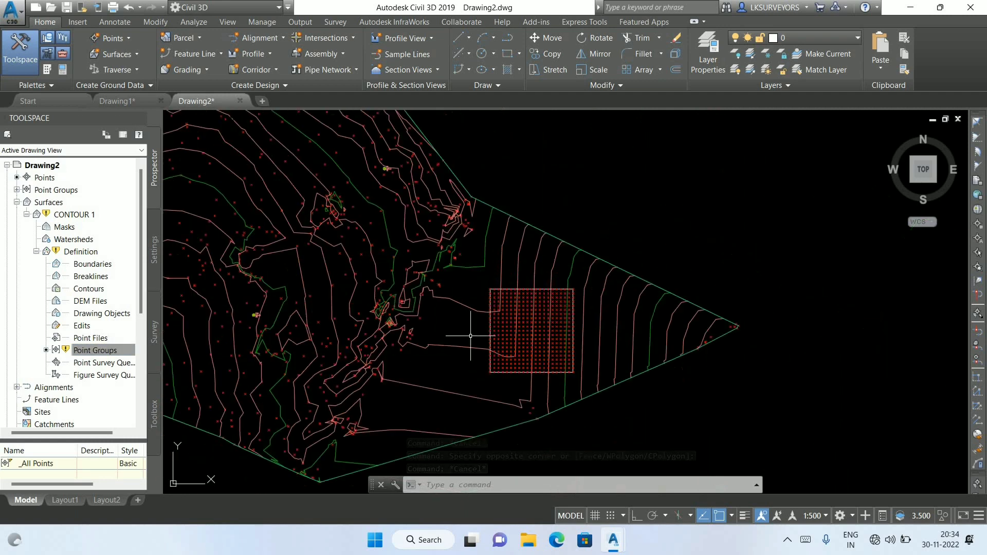
pyautogui.scroll(2, 540, 334)
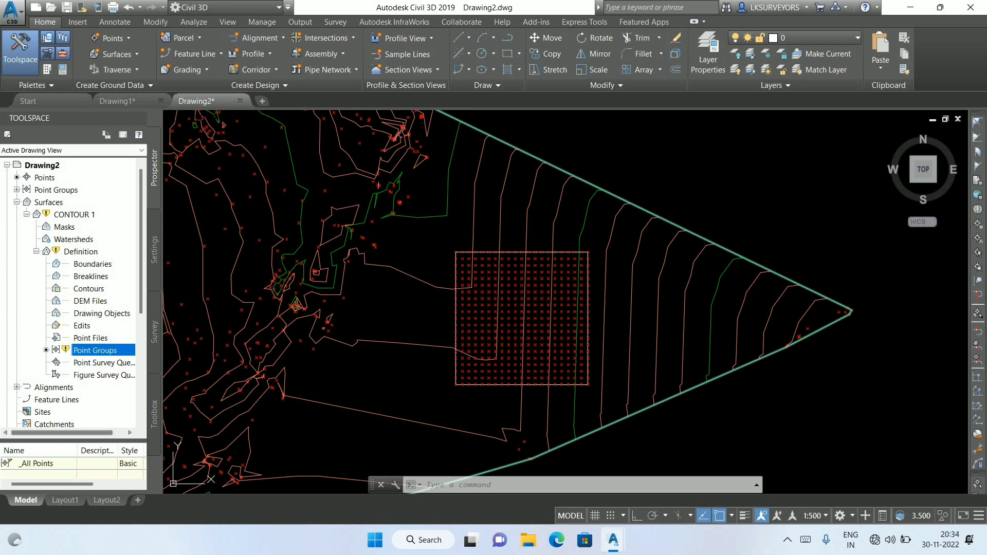
pyautogui.scroll(5, 231, 198)
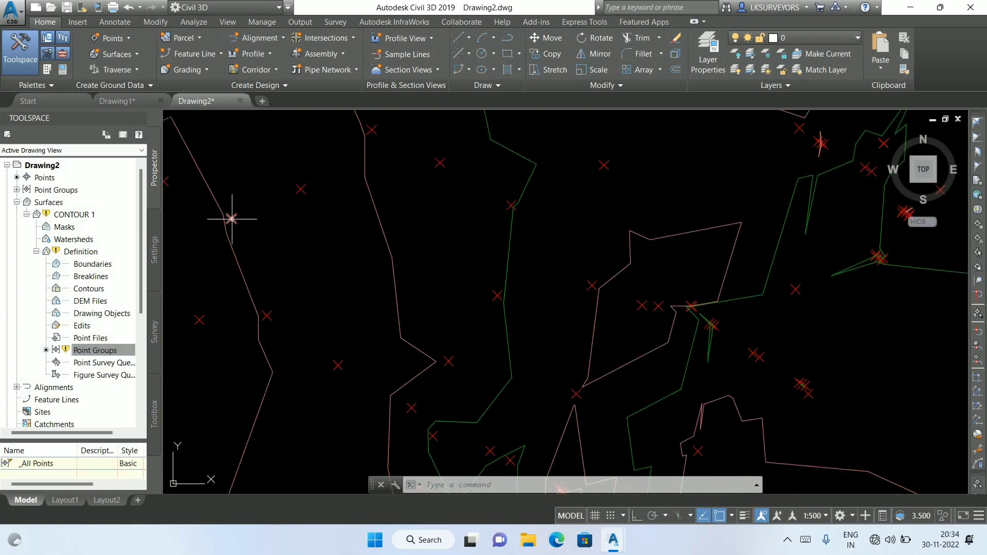
pyautogui.scroll(-3, 309, 236)
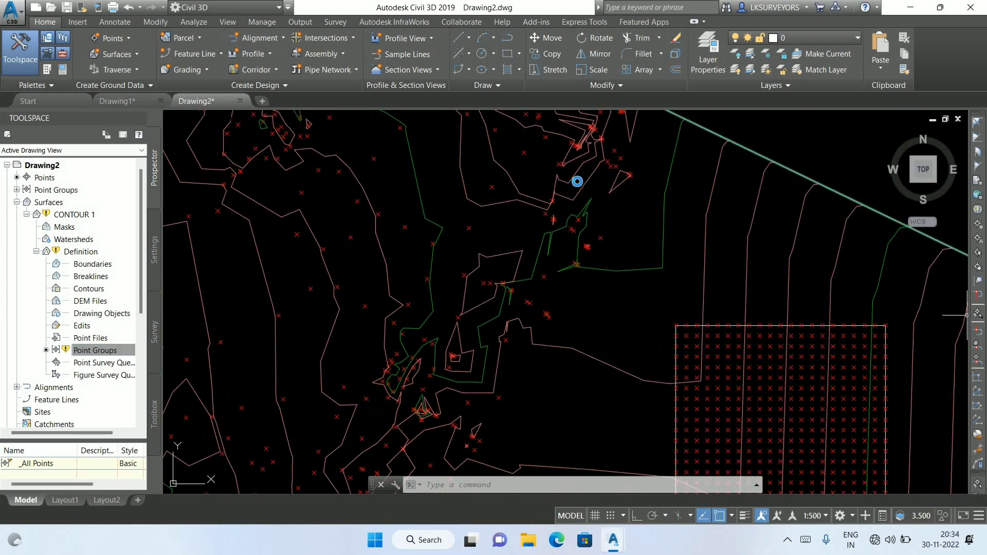
pyautogui.moveTo(747, 283); pyautogui.dragTo(578, 182, button='middle')
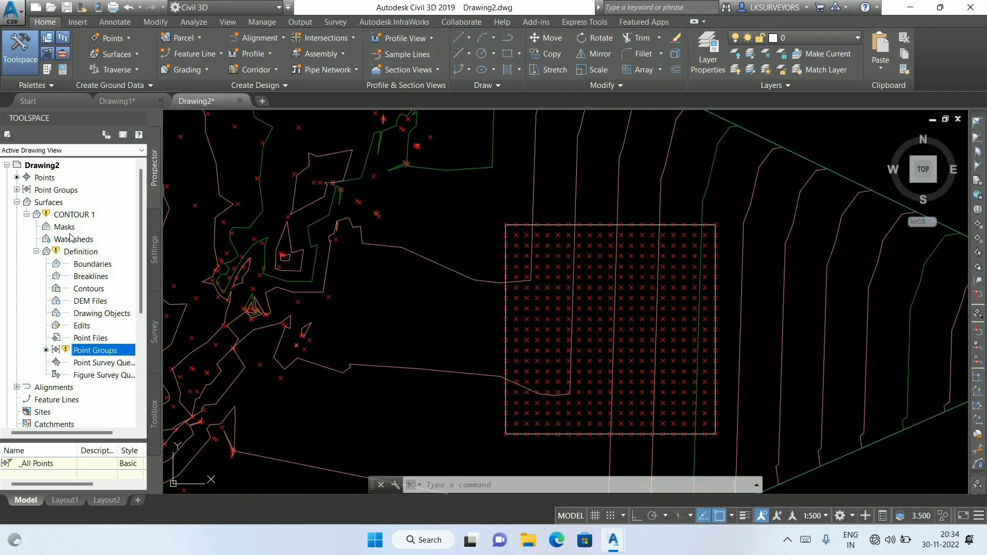
# - Add a new point group named EXPORT POINTS and show its Include settings
pyautogui.click(16, 190)
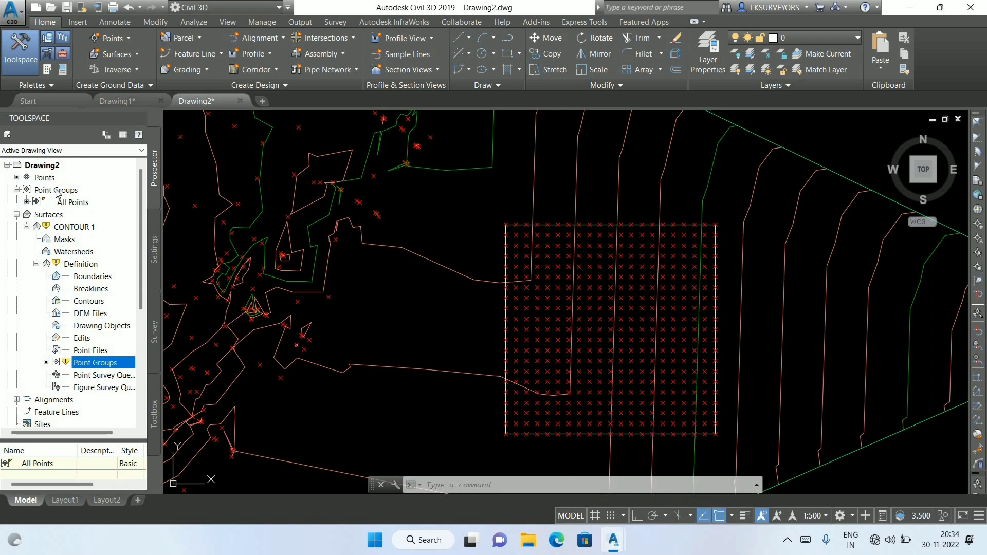
pyautogui.rightClick(56, 191)
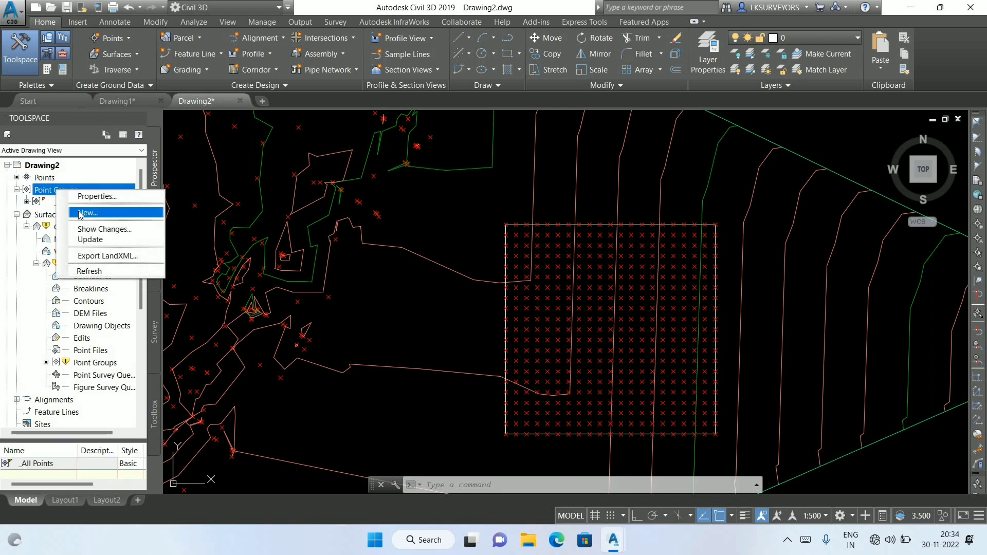
pyautogui.press('Return')
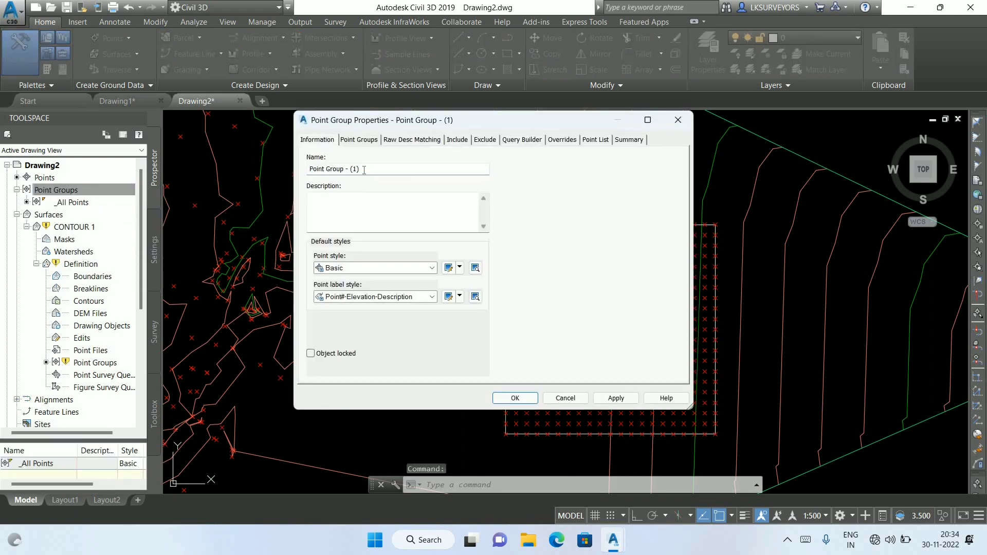
pyautogui.moveTo(305, 170); pyautogui.dragTo(305, 174)
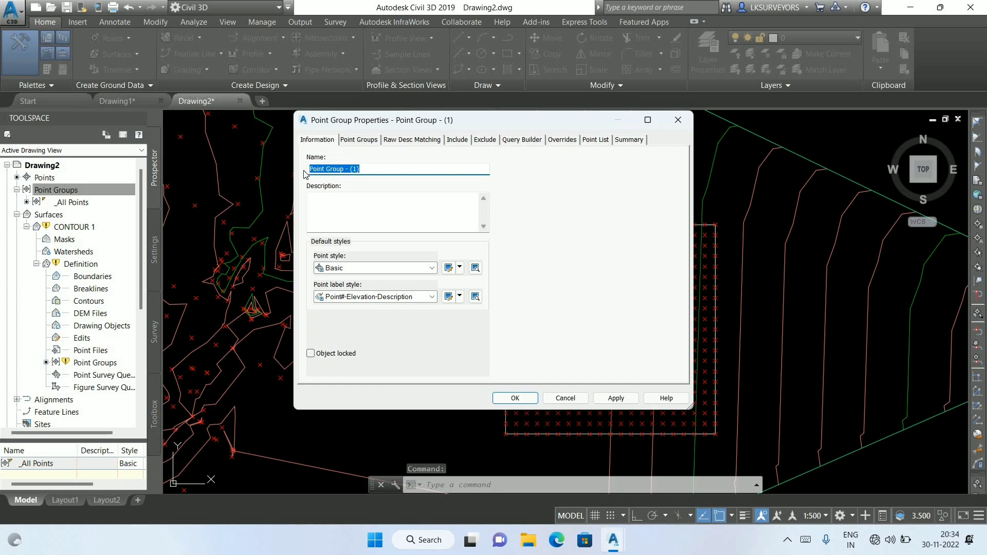
pyautogui.press('BackSpace')
pyautogui.write('EXPORT POINTS')
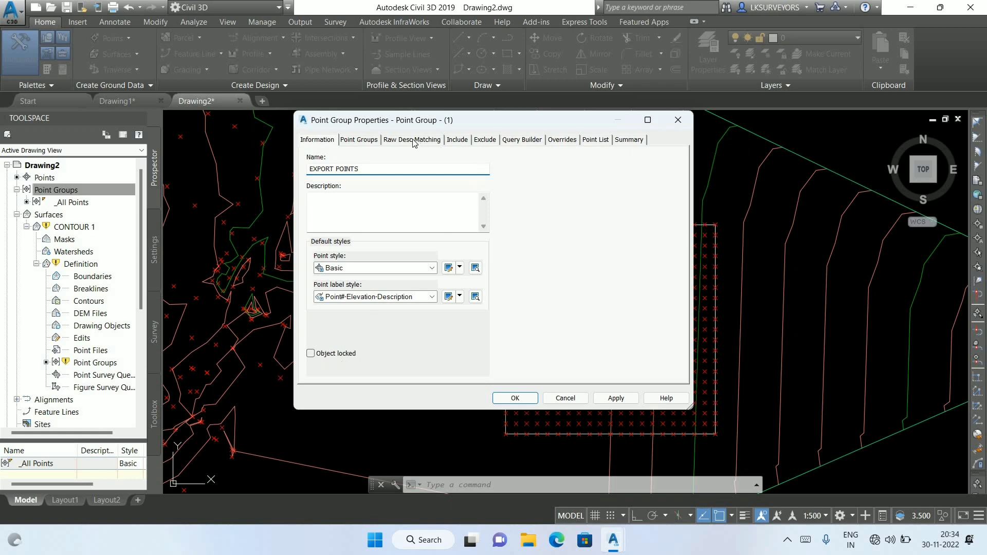
pyautogui.click(457, 140)
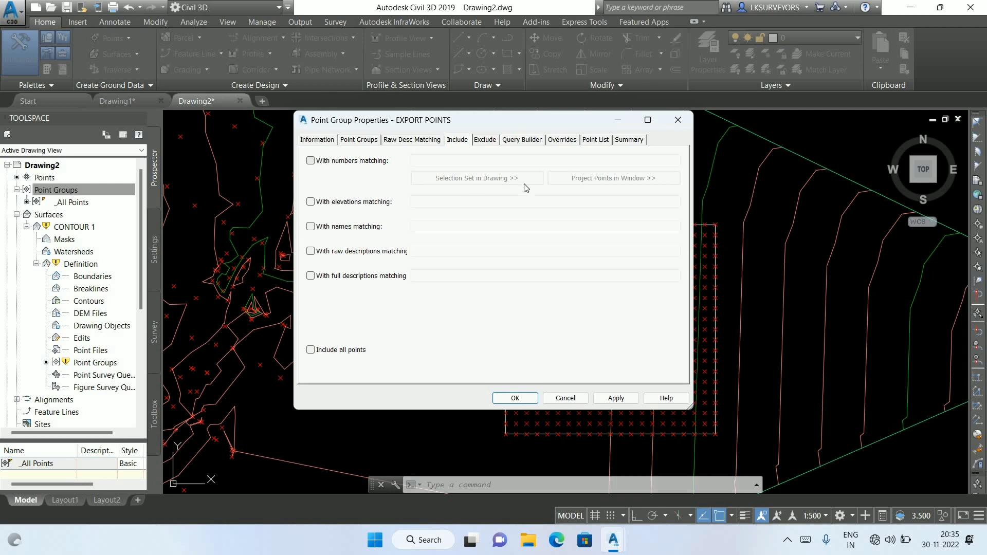
# - Include points by number, window-selecting all 441 grid points (767–1207), and apply
pyautogui.click(310, 160)
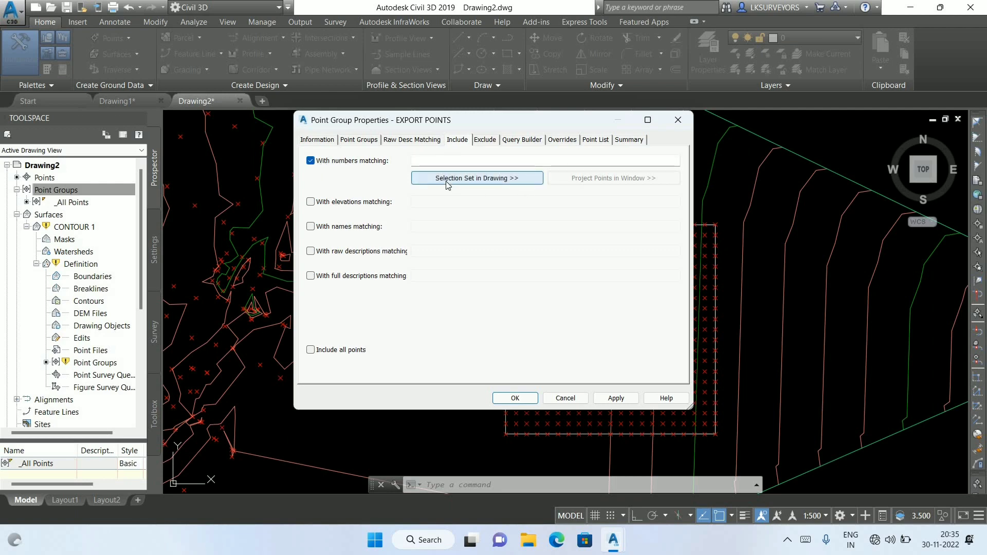
pyautogui.click(446, 178)
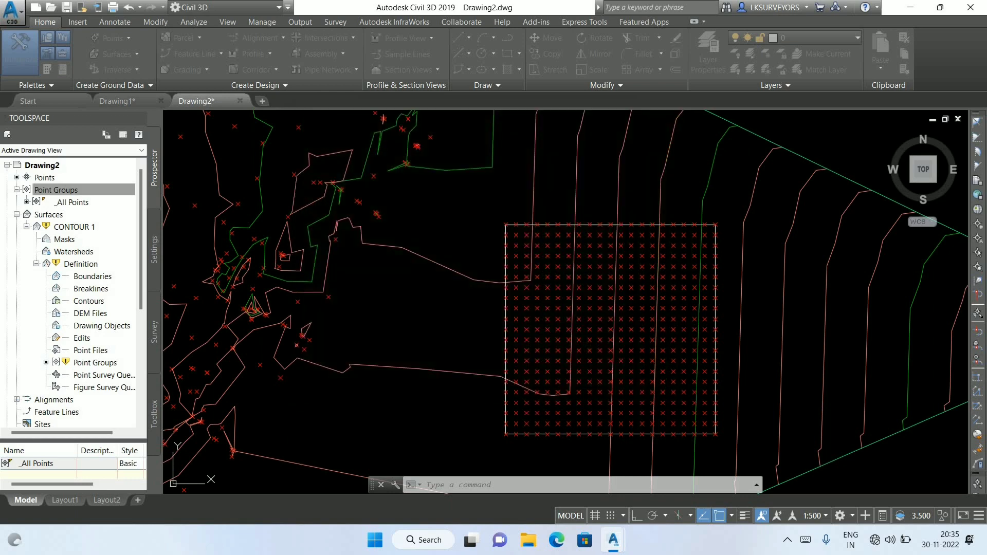
pyautogui.scroll(-1, 592, 211)
pyautogui.scroll(4, 643, 216)
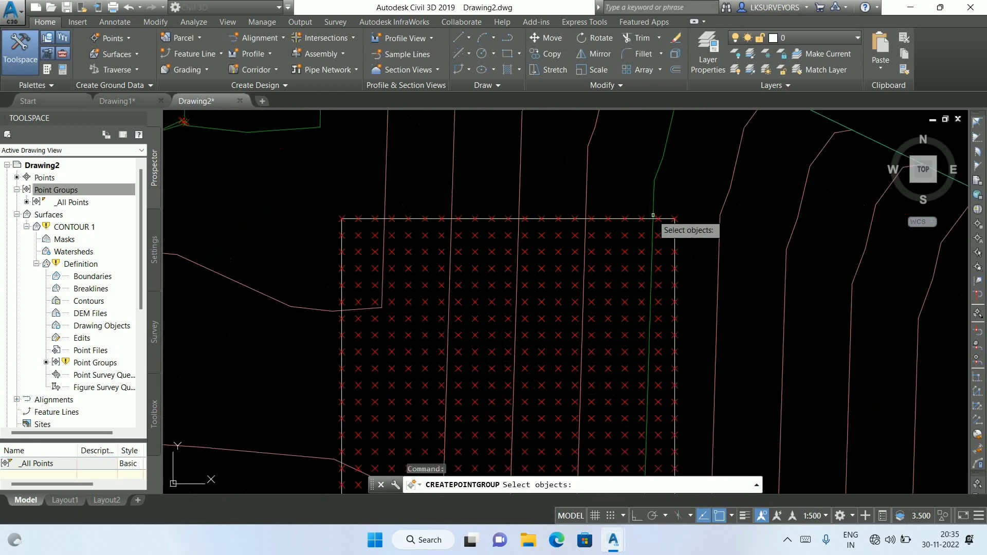
pyautogui.click(692, 199)
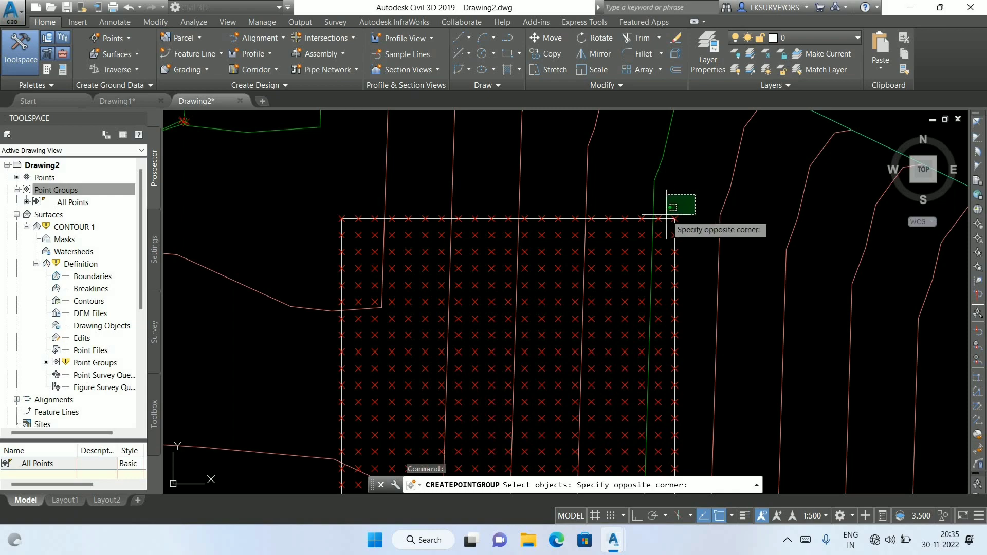
pyautogui.scroll(-4, 669, 212)
pyautogui.click(532, 348)
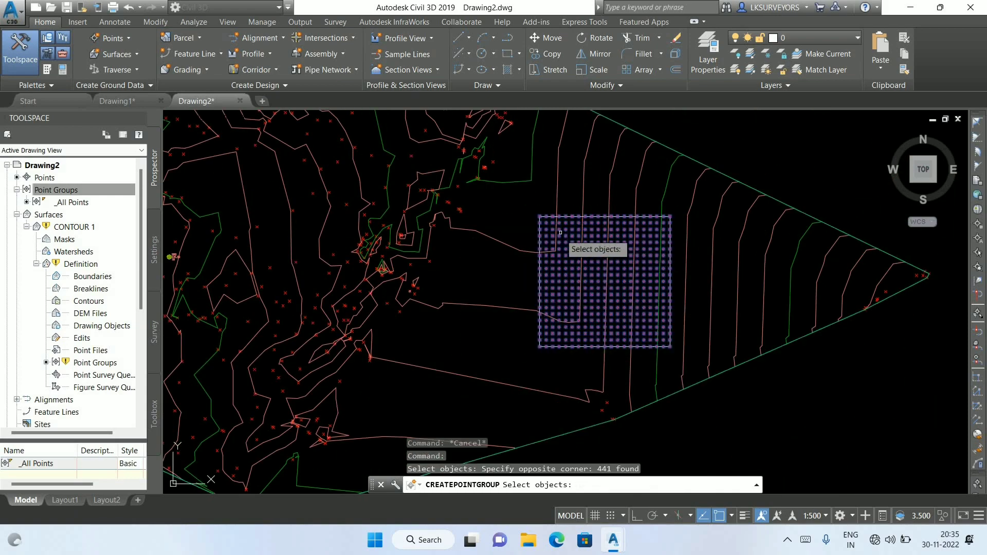
pyautogui.scroll(5, 643, 221)
pyautogui.scroll(1, 541, 216)
pyautogui.scroll(-5, 694, 229)
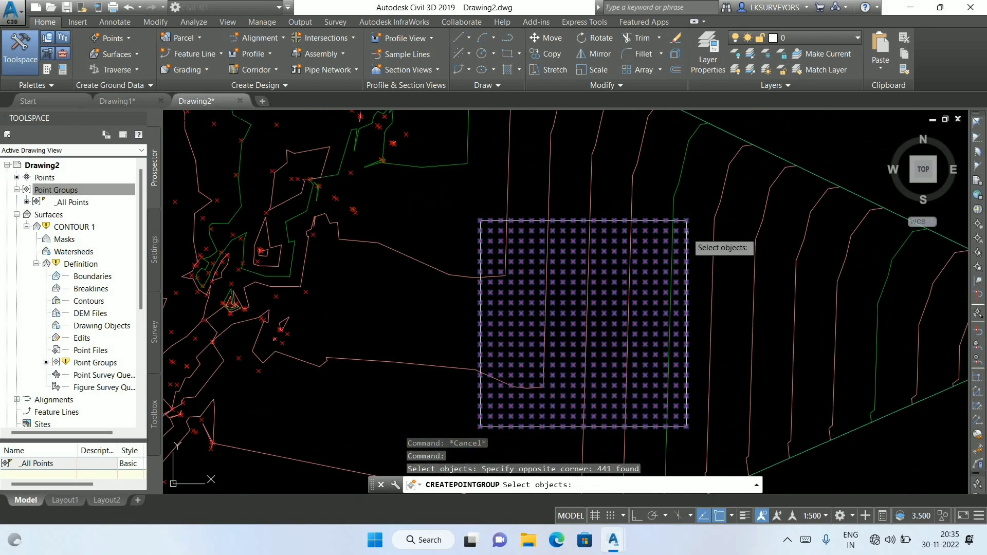
pyautogui.press('Return')
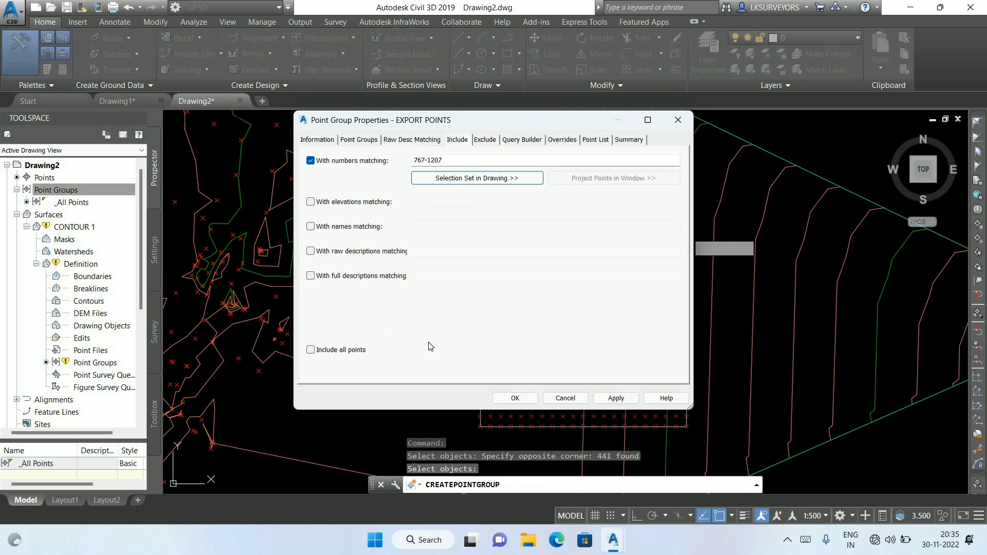
pyautogui.click(610, 398)
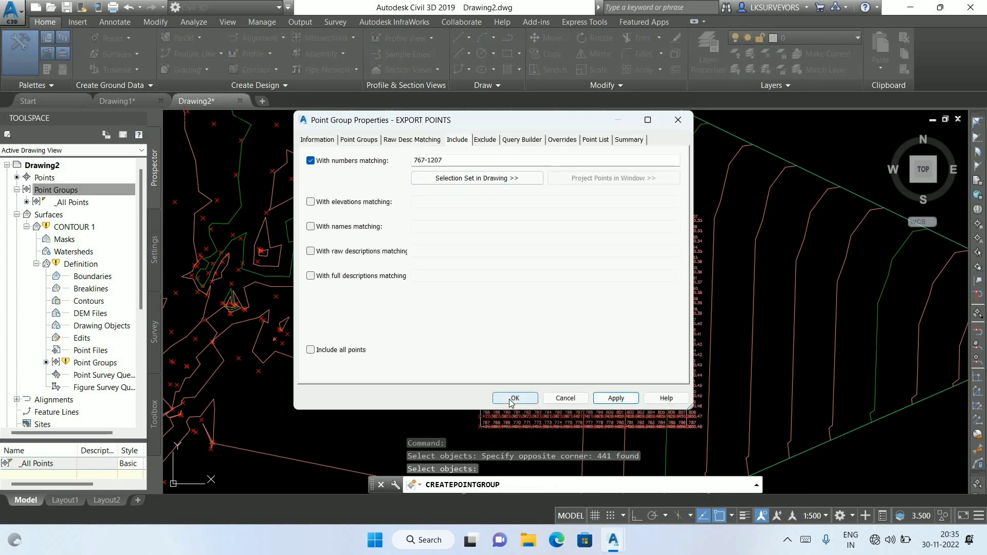
# - Change the annotation scale to 1:200
pyautogui.scroll(4, 650, 221)
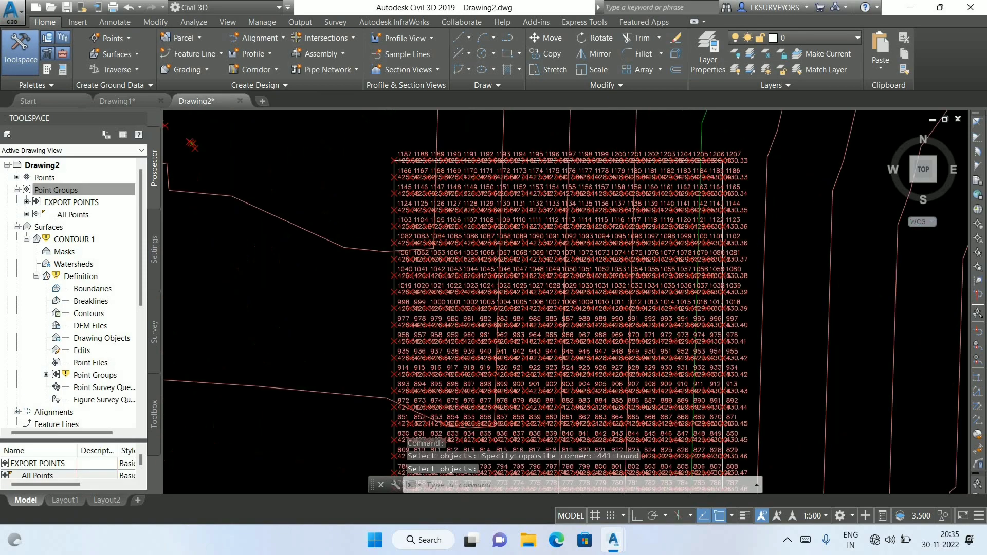
pyautogui.scroll(3, 650, 222)
pyautogui.click(817, 516)
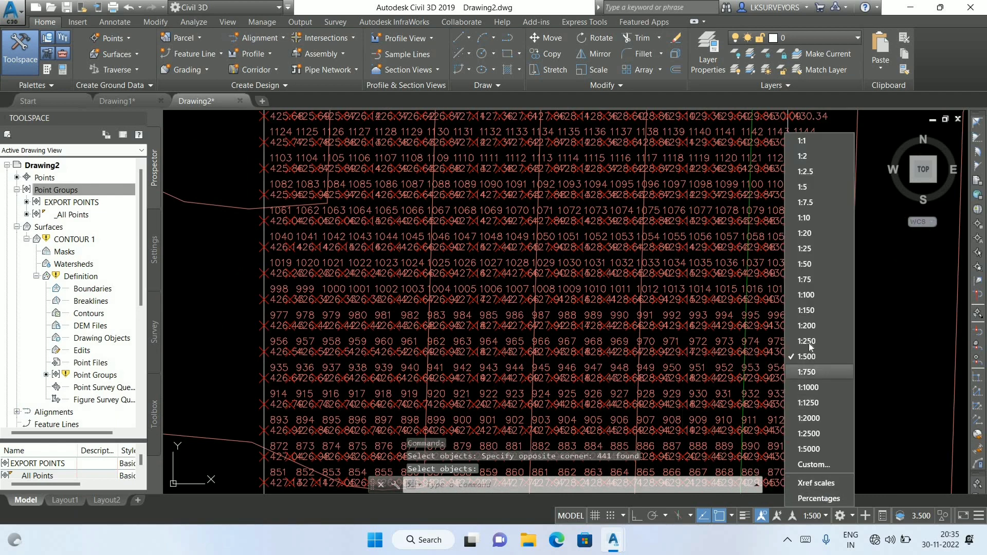
pyautogui.click(807, 326)
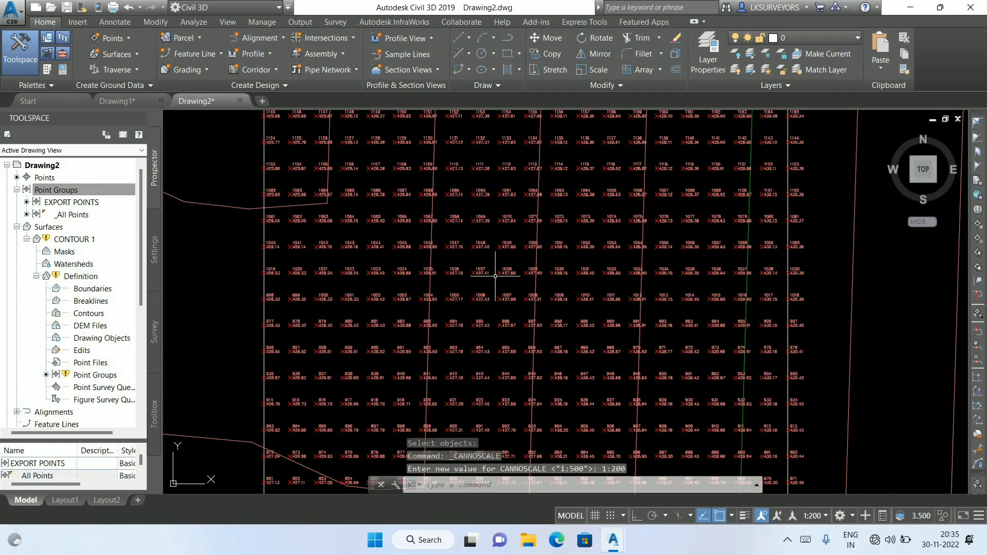
# - Show the EXPORT POINTS group's point list in Prospector
pyautogui.scroll(5, 509, 276)
pyautogui.scroll(-4, 478, 195)
pyautogui.scroll(-4, 514, 215)
pyautogui.scroll(3, 459, 302)
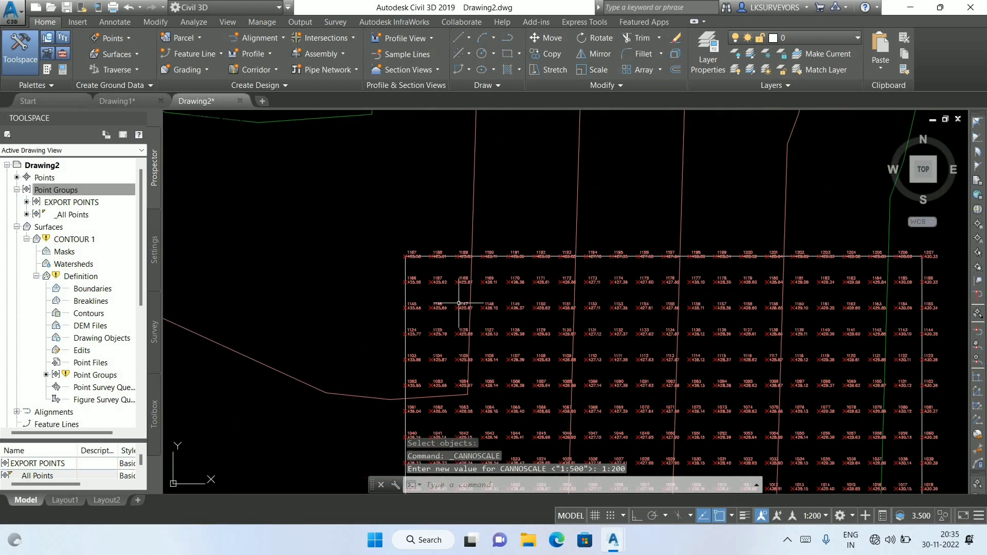
pyautogui.scroll(2, 396, 263)
pyautogui.scroll(-5, 396, 263)
pyautogui.scroll(1, 661, 227)
pyautogui.scroll(1, 562, 264)
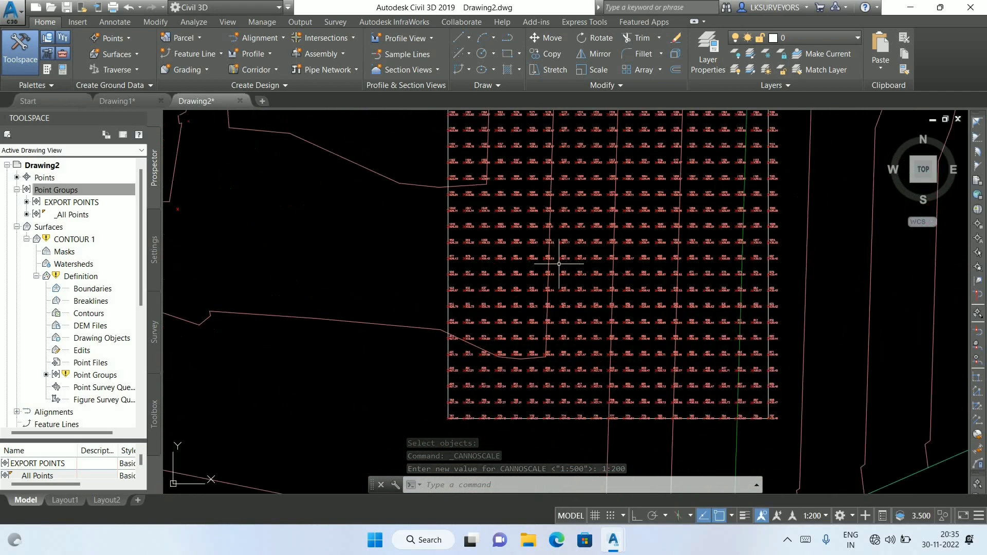
pyautogui.scroll(1, 504, 256)
pyautogui.click(35, 203)
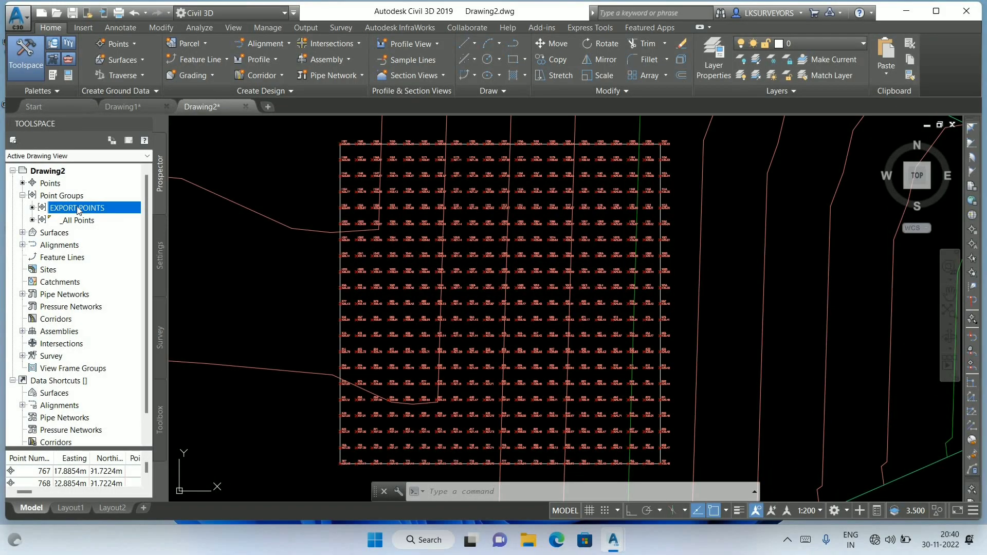
# - Export EXPORT POINTS as an Autodesk Uploadable File to Desktop\TRAIL 2 FILE.csv
pyautogui.rightClick(78, 209)
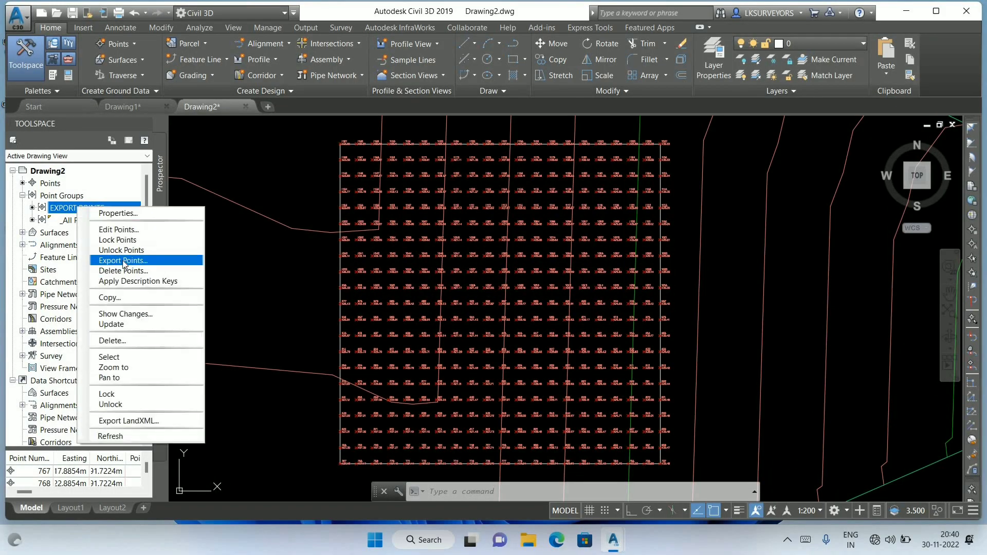
pyautogui.press('Return')
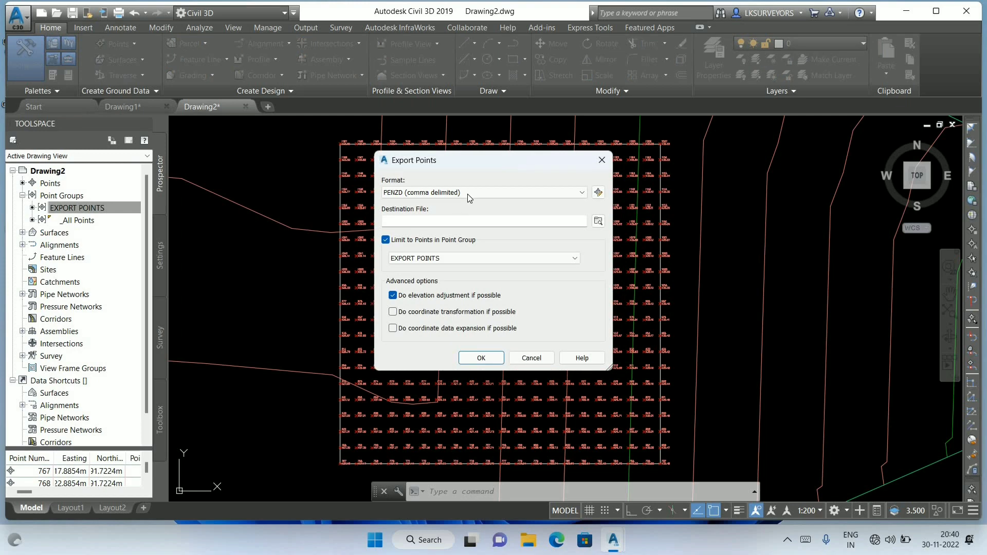
pyautogui.click(469, 194)
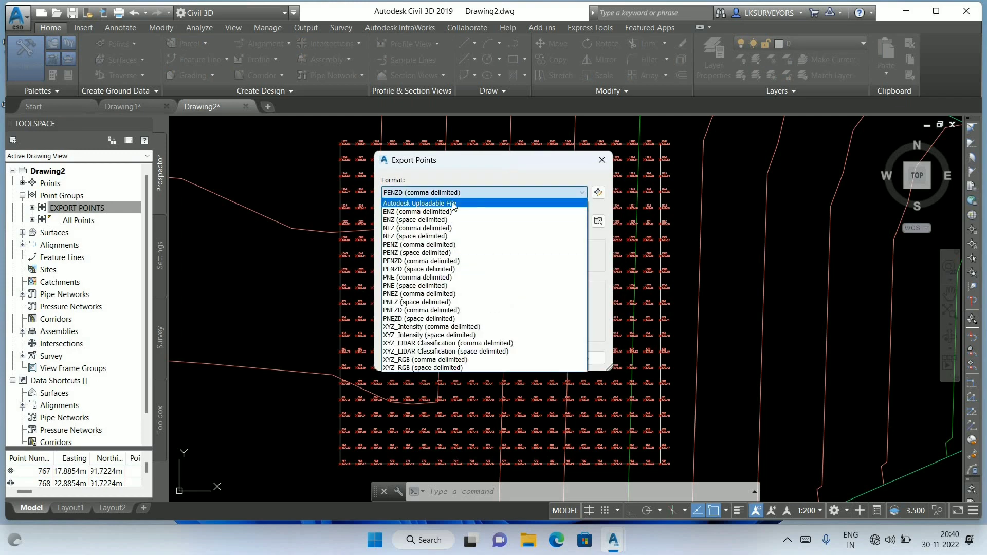
pyautogui.click(453, 205)
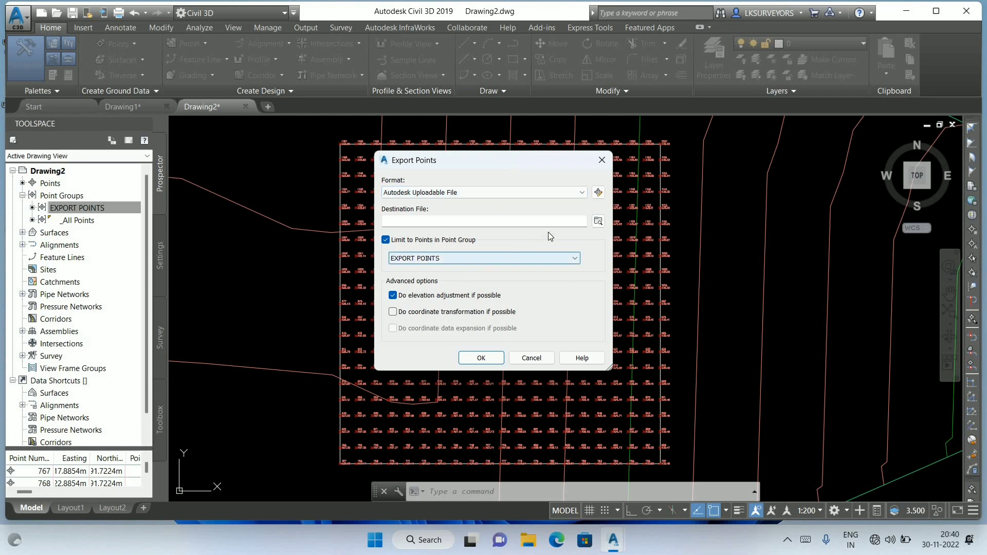
pyautogui.click(599, 223)
pyautogui.write('TRAIL 2 FILE')
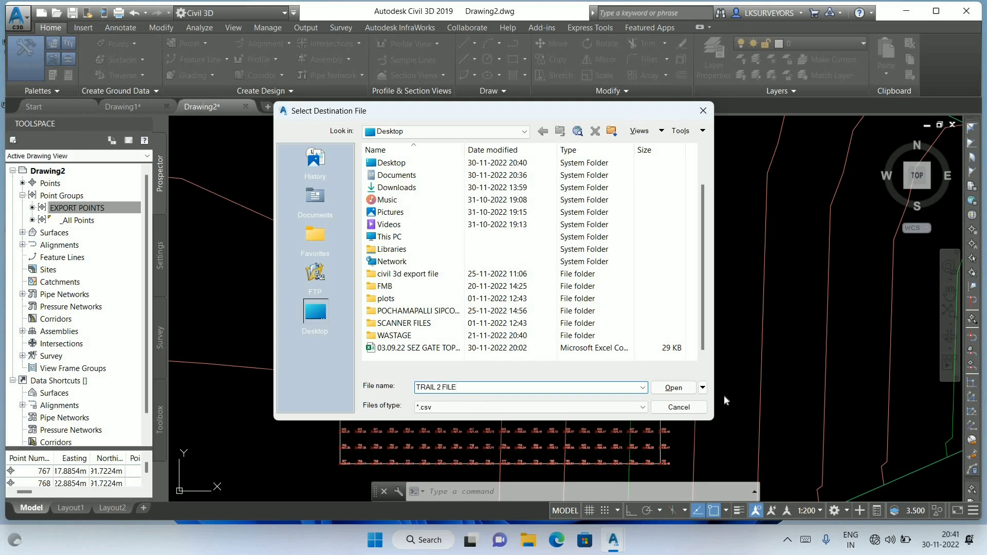
pyautogui.click(684, 394)
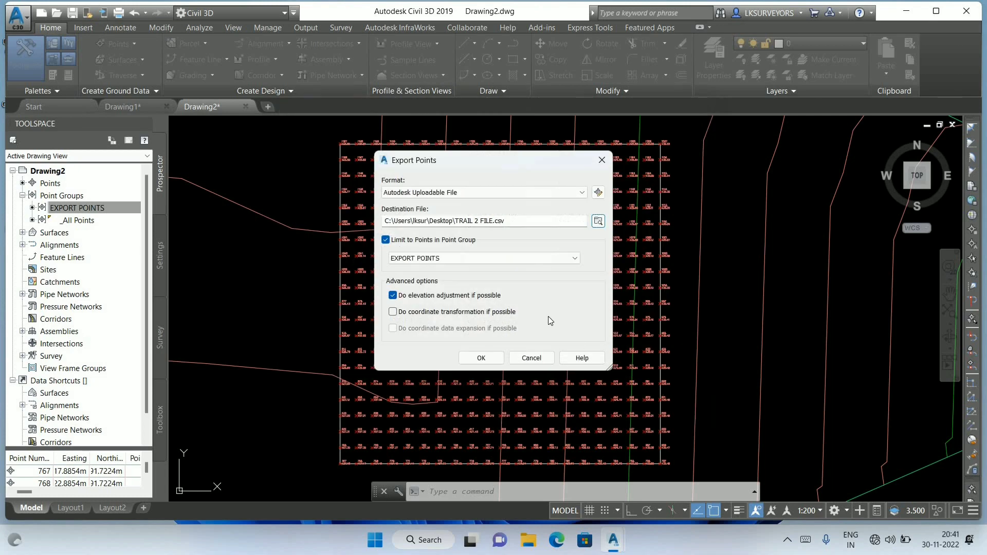
pyautogui.click(481, 359)
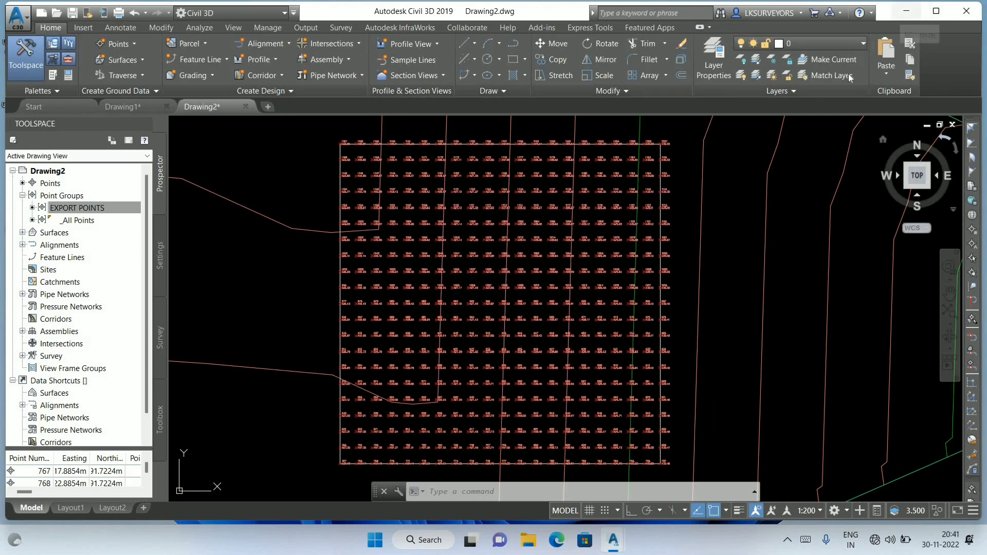
pyautogui.click(906, 11)
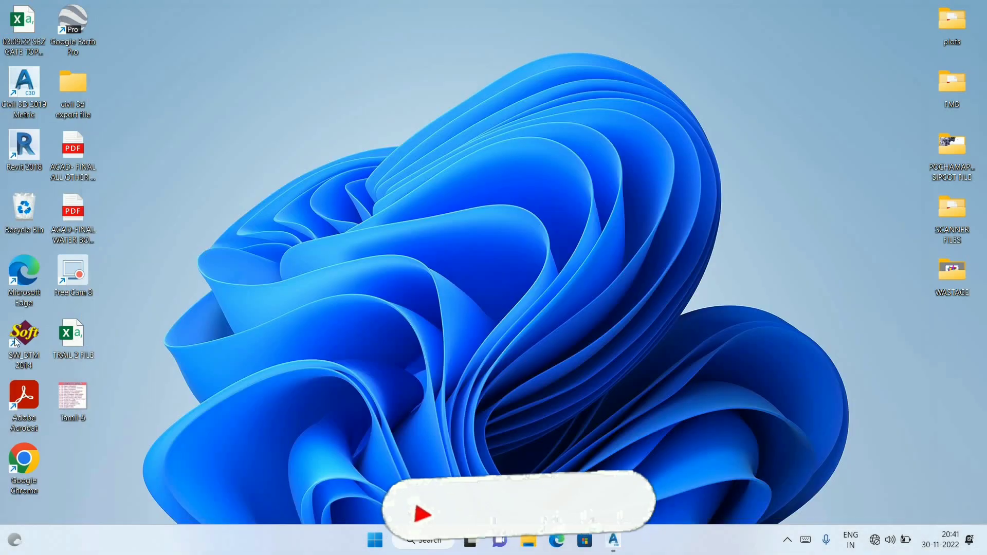
# - Open the TRAIL 2 FILE workbook in Excel and cut column C
pyautogui.doubleClick(80, 331)
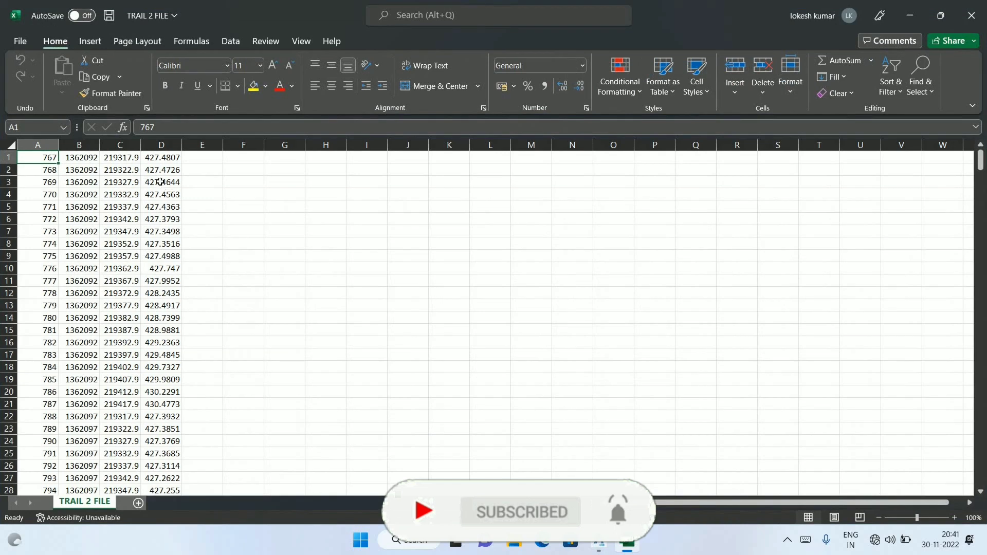
pyautogui.click(123, 144)
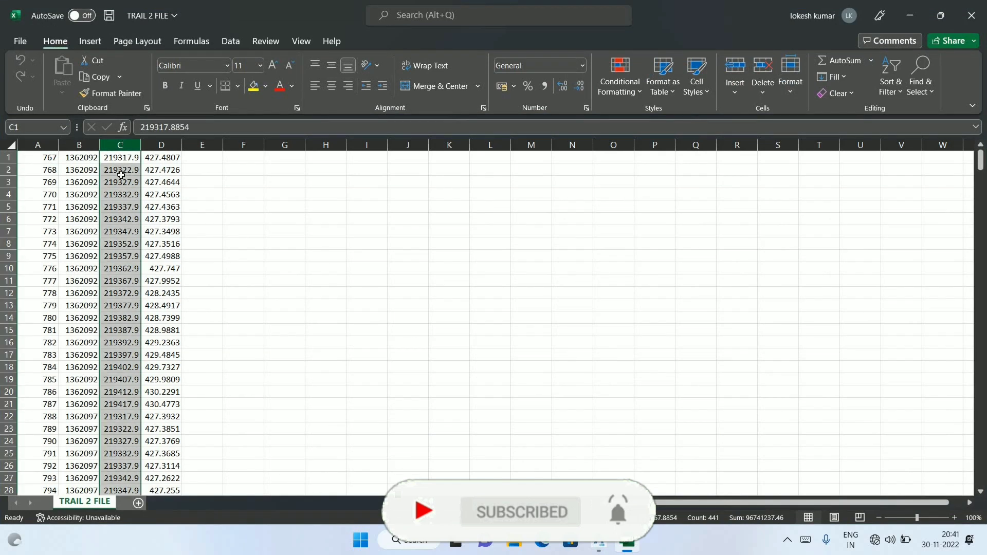
pyautogui.click(82, 145)
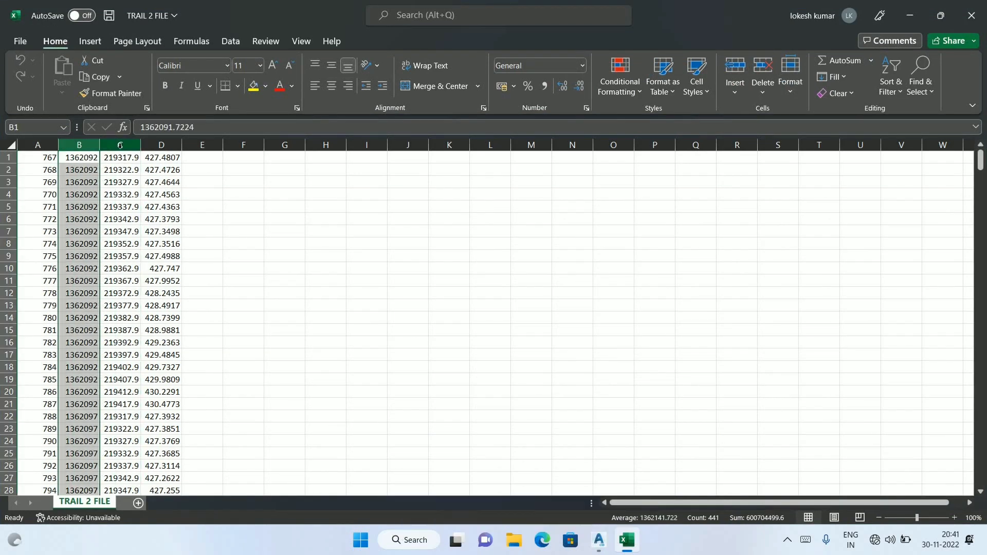
pyautogui.click(122, 146)
pyautogui.rightClick(121, 148)
pyautogui.click(152, 181)
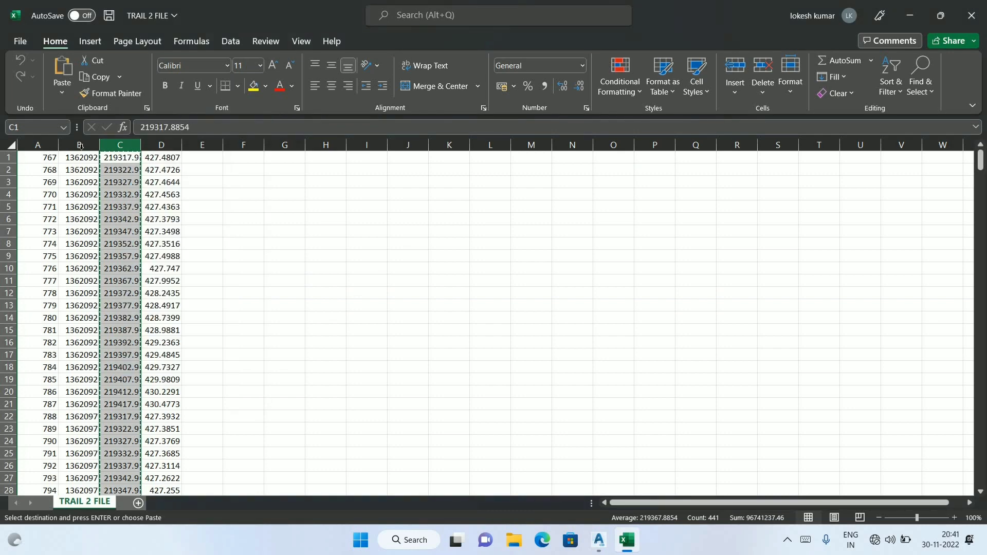
# - Insert the cut column before column B, swapping columns B and C
pyautogui.rightClick(84, 147)
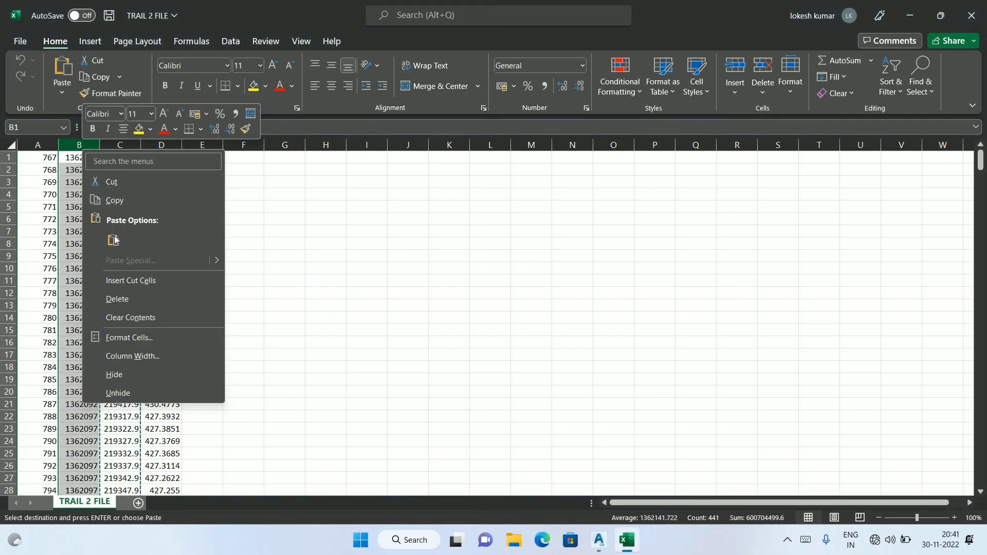
pyautogui.press('Escape')
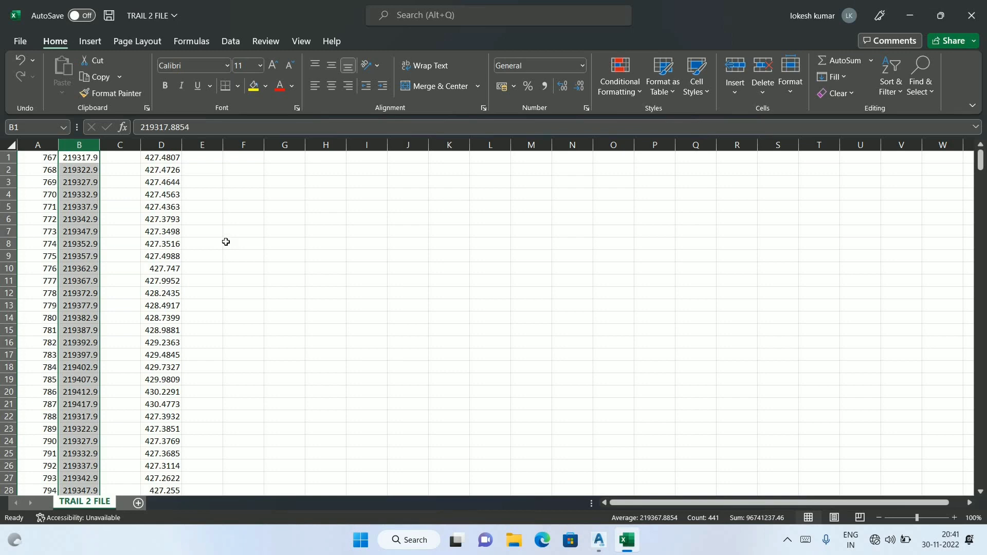
pyautogui.hotkey('ctrl', 'z')
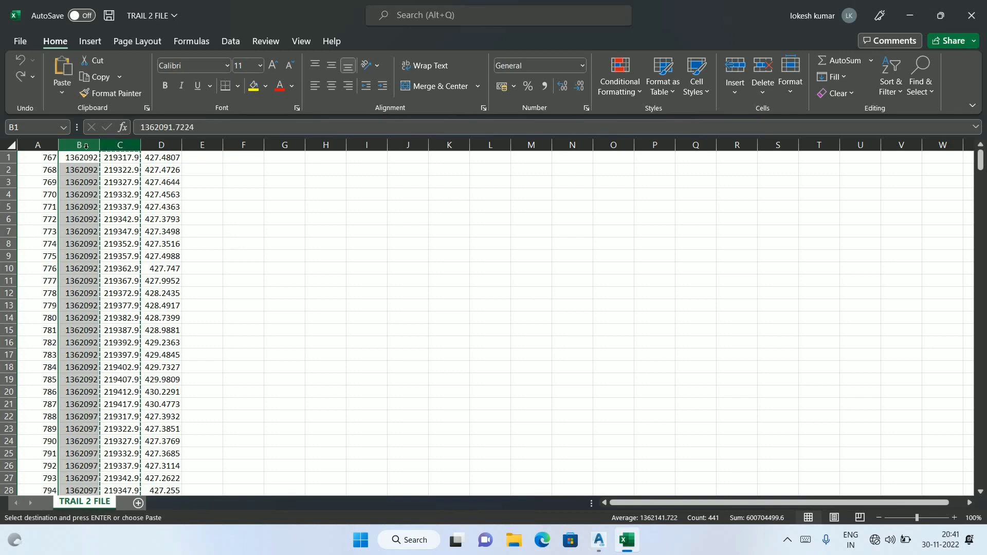
pyautogui.click(80, 146)
pyautogui.rightClick(80, 151)
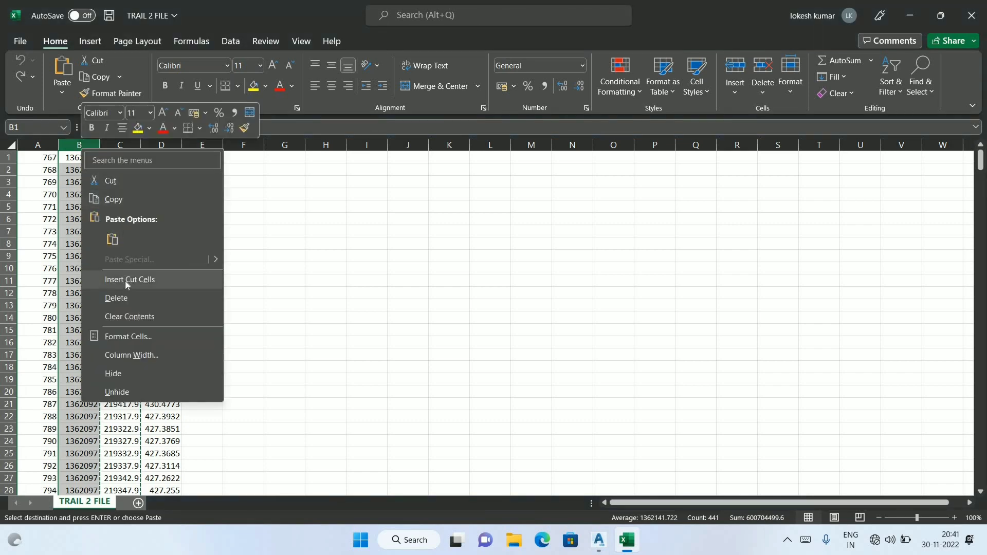
pyautogui.click(142, 277)
pyautogui.click(276, 286)
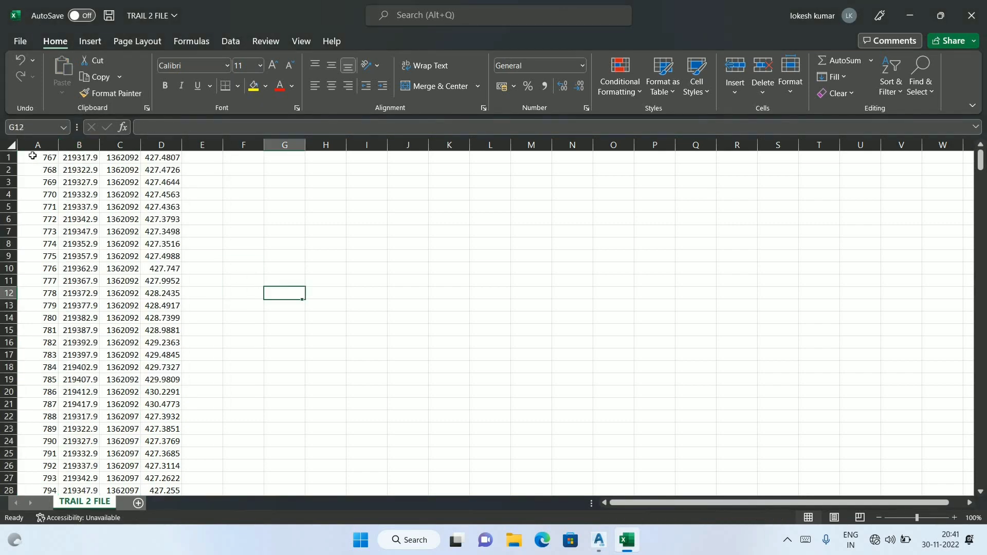
# - Enter L in E1 and fill it down column E beside every data row
pyautogui.click(202, 156)
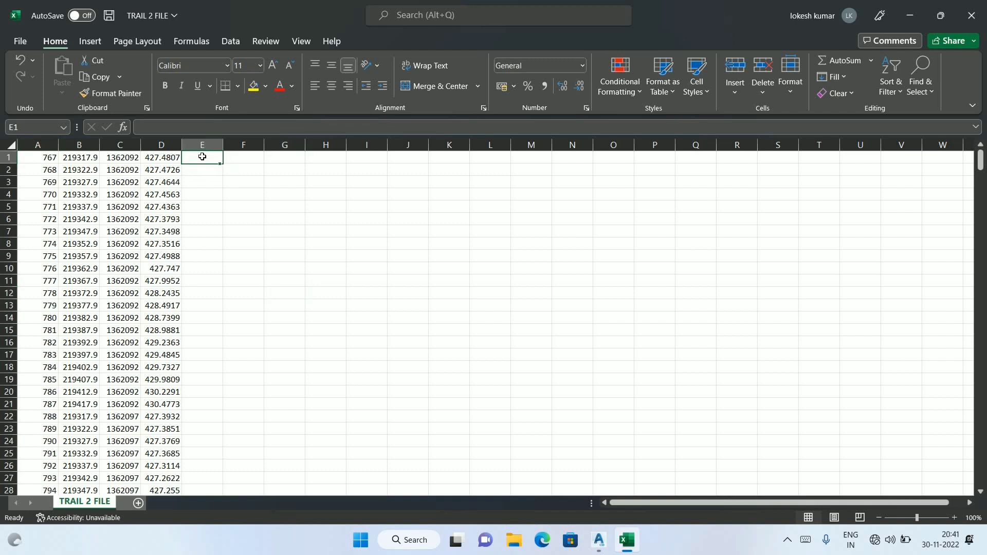
pyautogui.write('L')
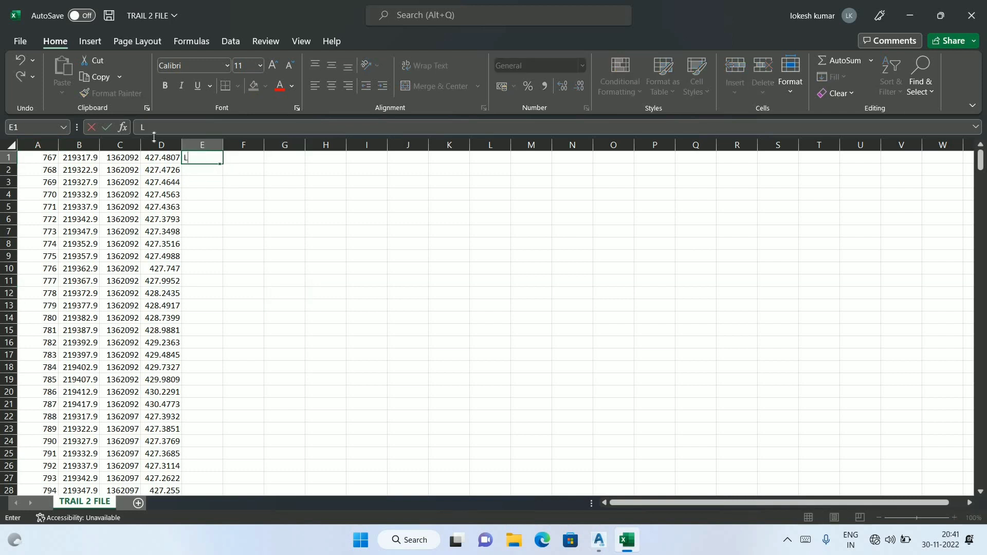
pyautogui.press('Down')
pyautogui.press('Down')
pyautogui.press('Down')
pyautogui.press('Up')
pyautogui.press('Up')
pyautogui.press('Up')
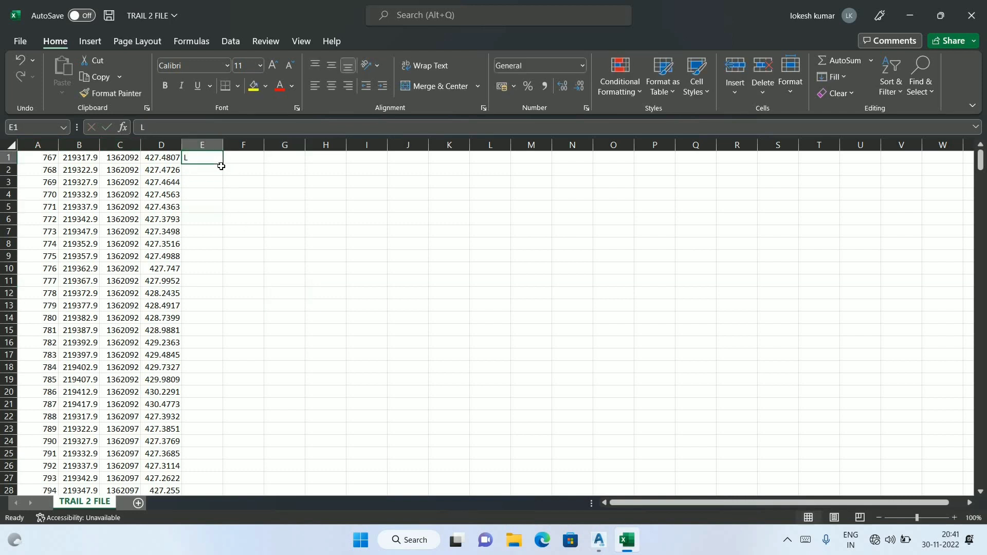
pyautogui.doubleClick(222, 164)
pyautogui.scroll(-1, 226, 170)
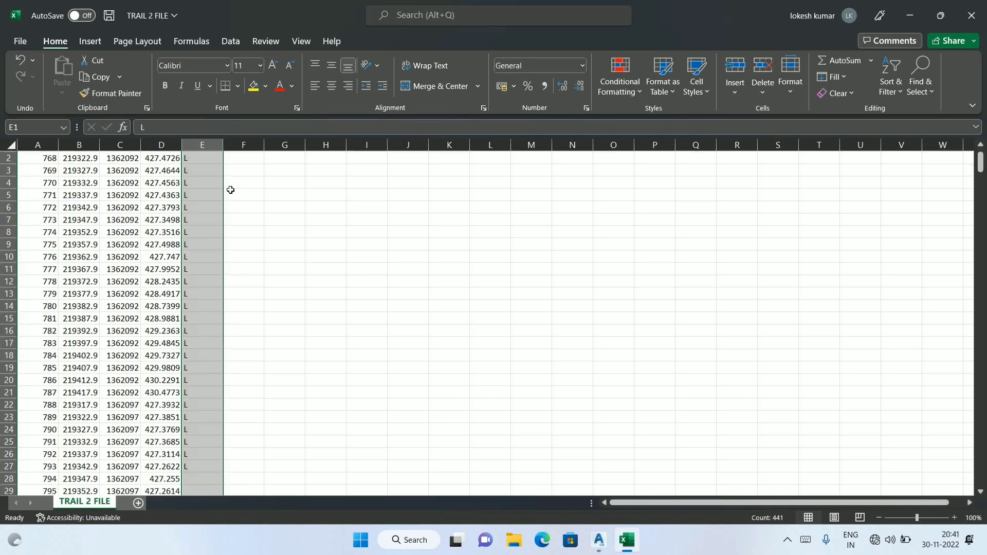
pyautogui.scroll(-11, 230, 189)
pyautogui.scroll(-12, 230, 214)
pyautogui.scroll(-10, 229, 216)
pyautogui.scroll(-9, 216, 252)
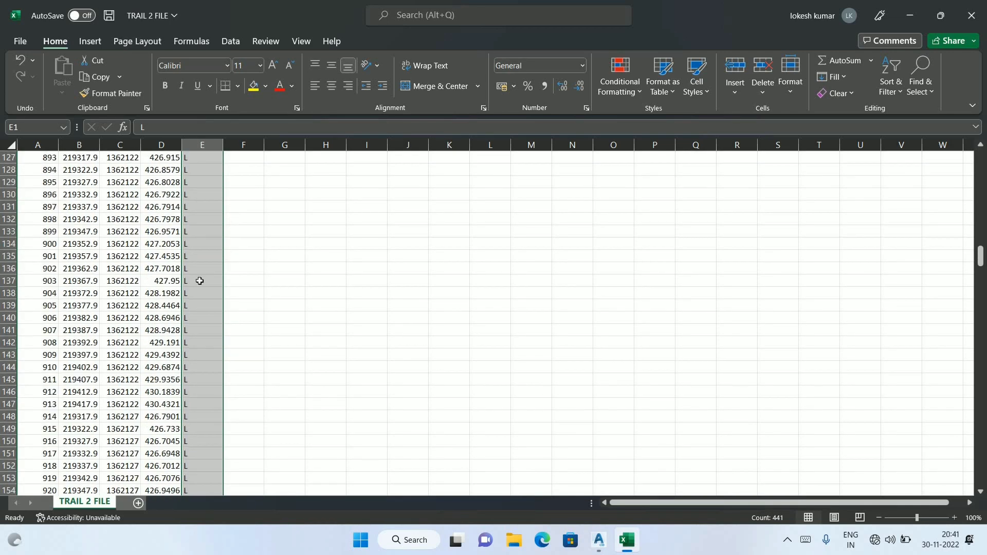
pyautogui.scroll(-6, 199, 304)
pyautogui.scroll(11, 201, 320)
pyautogui.scroll(10, 200, 324)
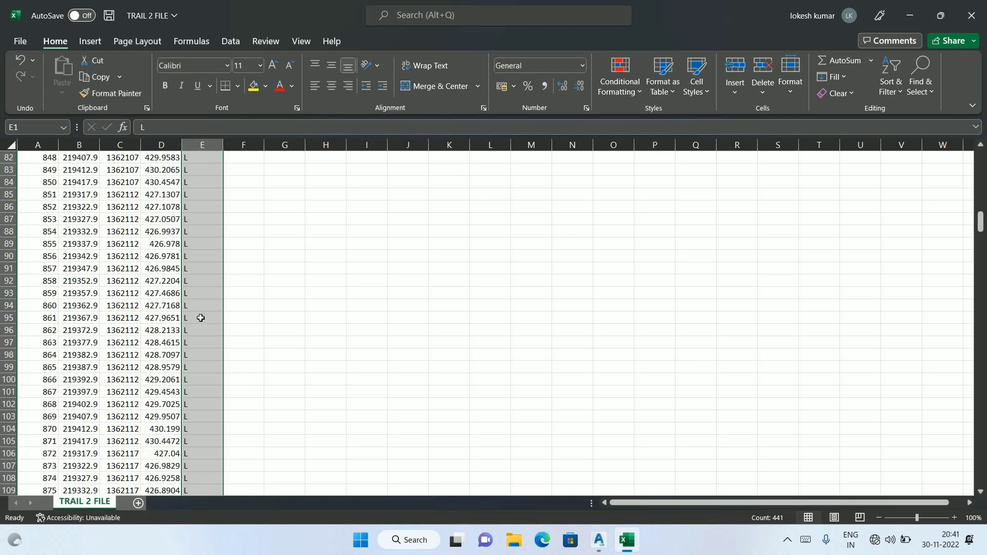
pyautogui.scroll(12, 198, 318)
pyautogui.scroll(11, 209, 313)
pyautogui.scroll(4, 209, 311)
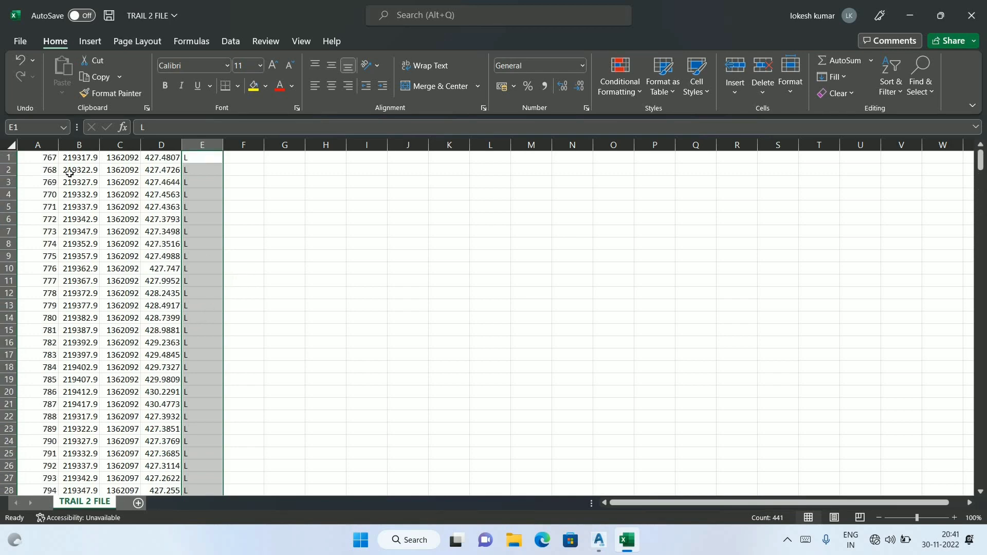
# - Select the data range from A1, then widen column A and undo it
pyautogui.click(243, 269)
pyautogui.hotkey('ctrl', 'Home')
pyautogui.hotkey('shift', 'Right')
pyautogui.hotkey('shift', 'Right')
pyautogui.hotkey('shift', 'Right')
pyautogui.hotkey('shift', 'Down')
pyautogui.hotkey('shift', 'Down')
pyautogui.hotkey('shift', 'Down')
pyautogui.hotkey('shift', 'Down')
pyautogui.hotkey('shift', 'Down')
pyautogui.hotkey('shift', 'Down')
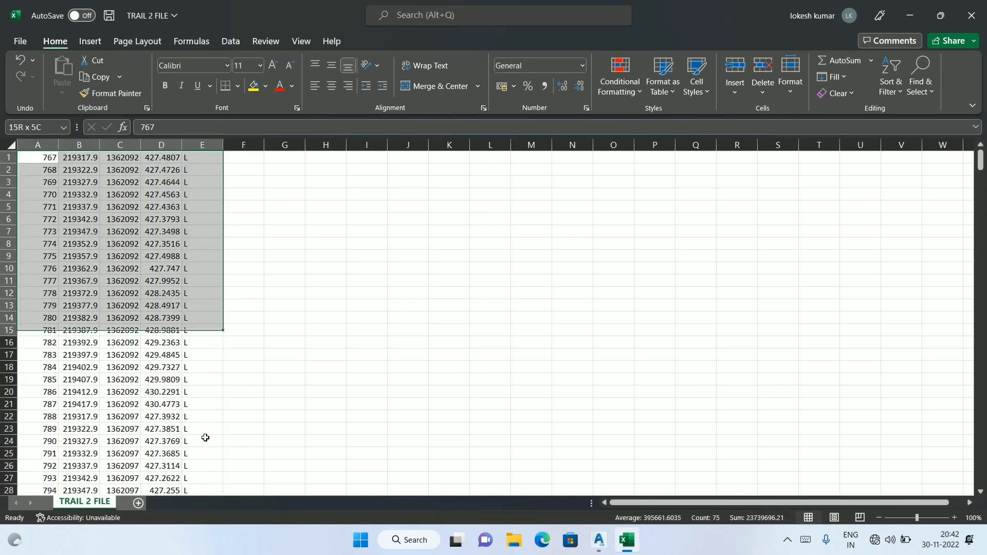
pyautogui.hotkey('shift', 'Down')
pyautogui.hotkey('shift', 'Down')
pyautogui.hotkey('shift', 'Down')
pyautogui.hotkey('shift', 'Down')
pyautogui.hotkey('shift', 'Down')
pyautogui.hotkey('shift', 'Down')
pyautogui.click(316, 352)
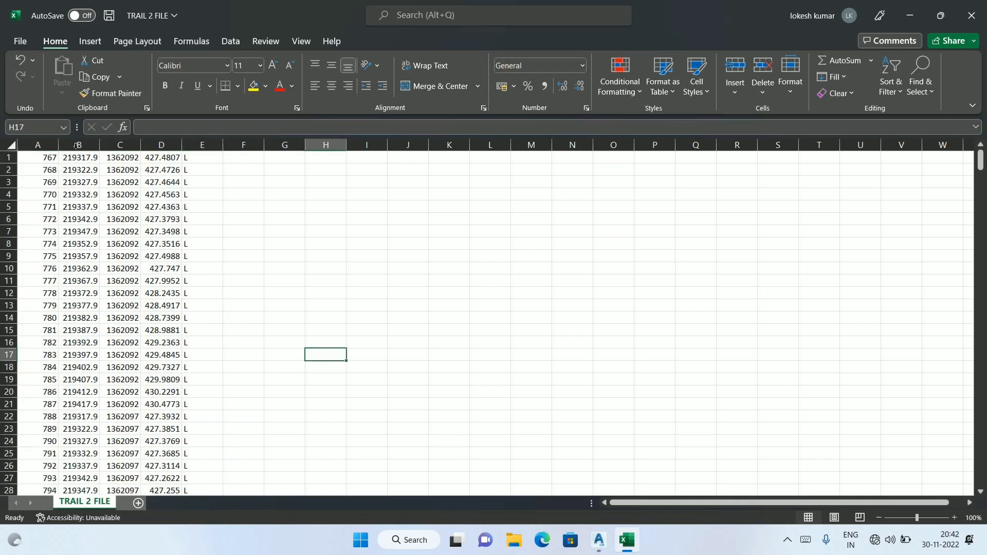
pyautogui.moveTo(70, 145); pyautogui.dragTo(197, 144)
pyautogui.hotkey('ctrl', 'z')
# - Set columns A to E to a column width of 12
pyautogui.rightClick(200, 145)
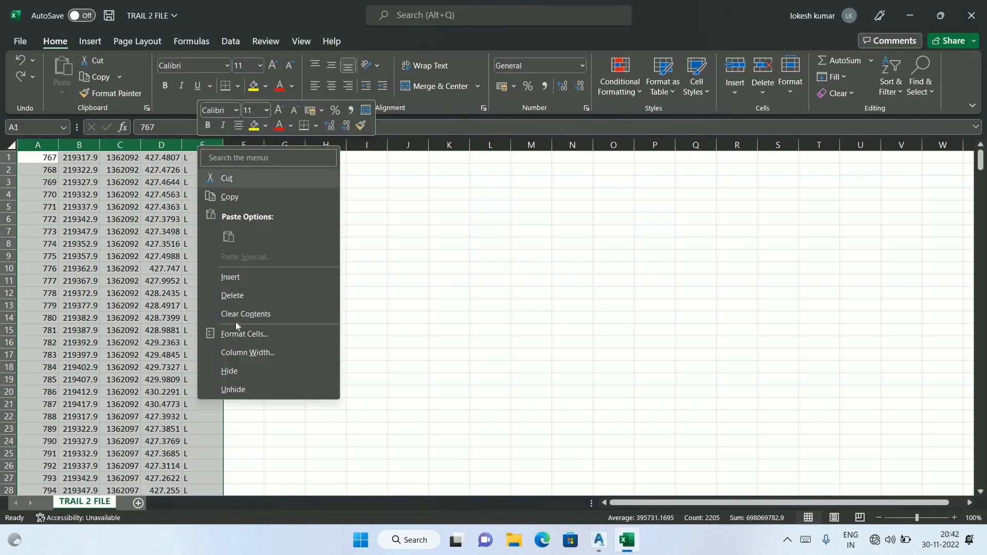
pyautogui.click(242, 357)
pyautogui.write('12')
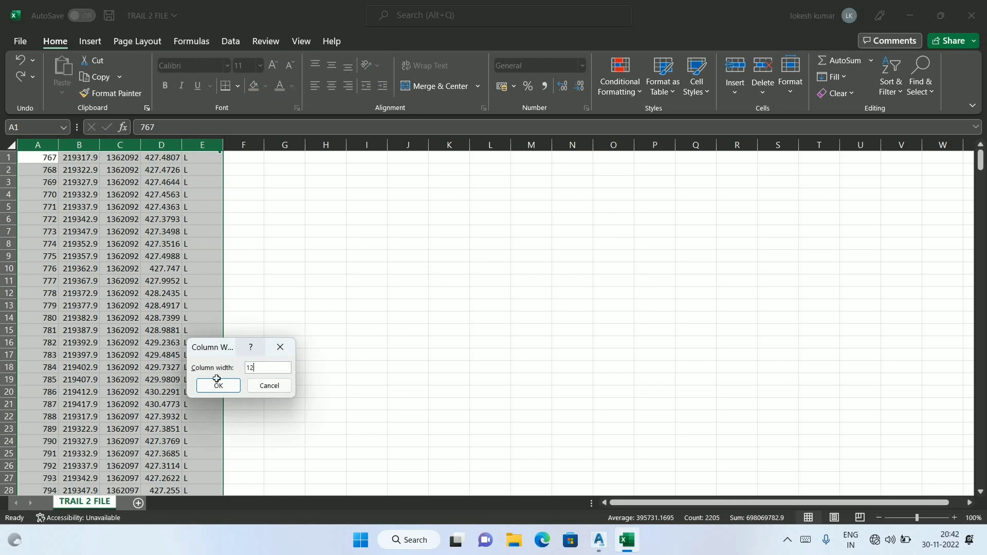
pyautogui.click(217, 385)
pyautogui.click(320, 289)
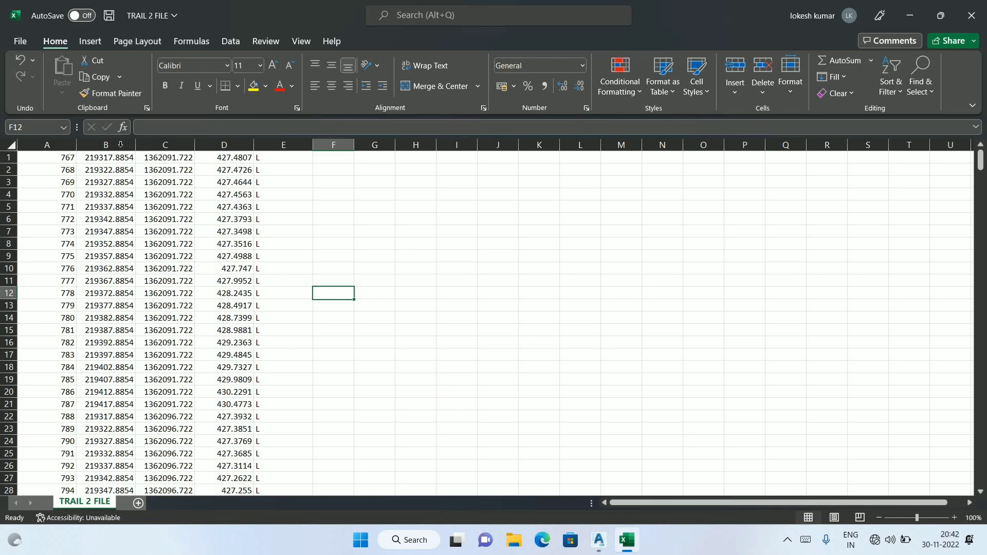
# - Format columns B to D as Number with 3 decimal places
pyautogui.moveTo(106, 145); pyautogui.dragTo(204, 145)
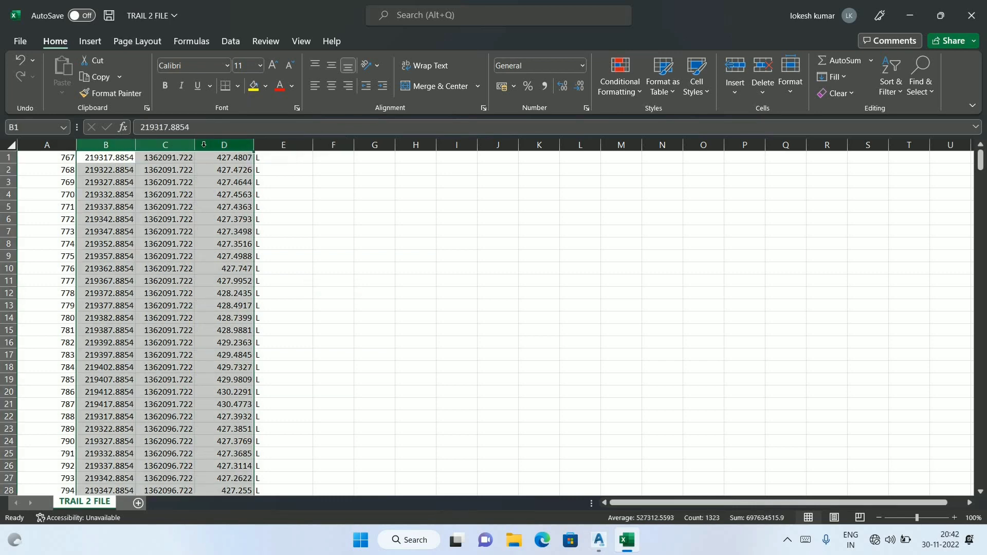
pyautogui.rightClick(204, 145)
pyautogui.click(255, 334)
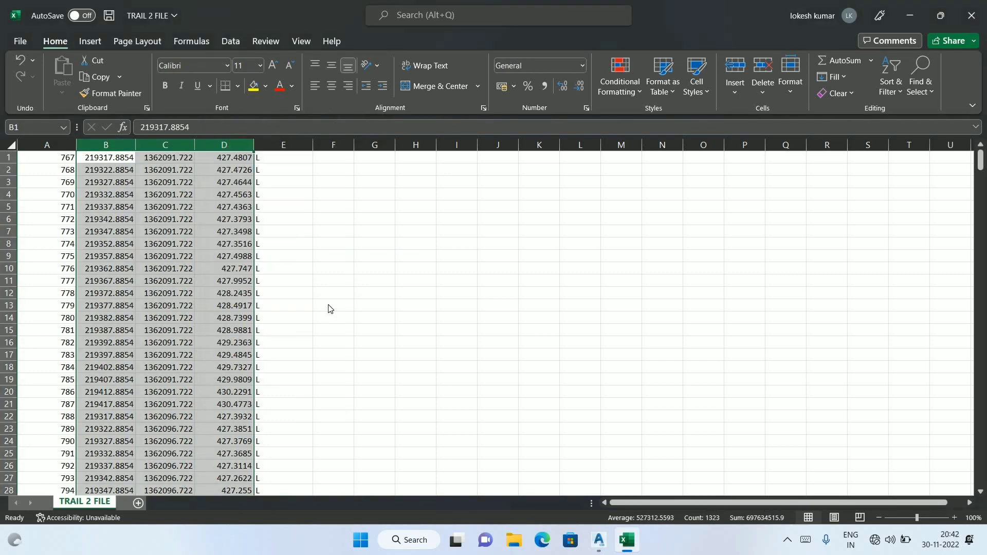
pyautogui.click(111, 233)
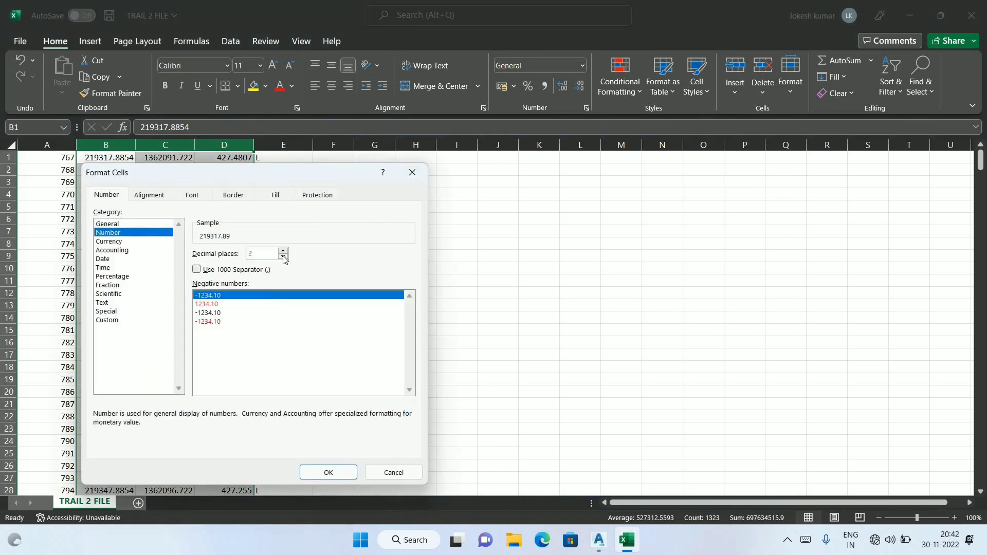
pyautogui.click(328, 472)
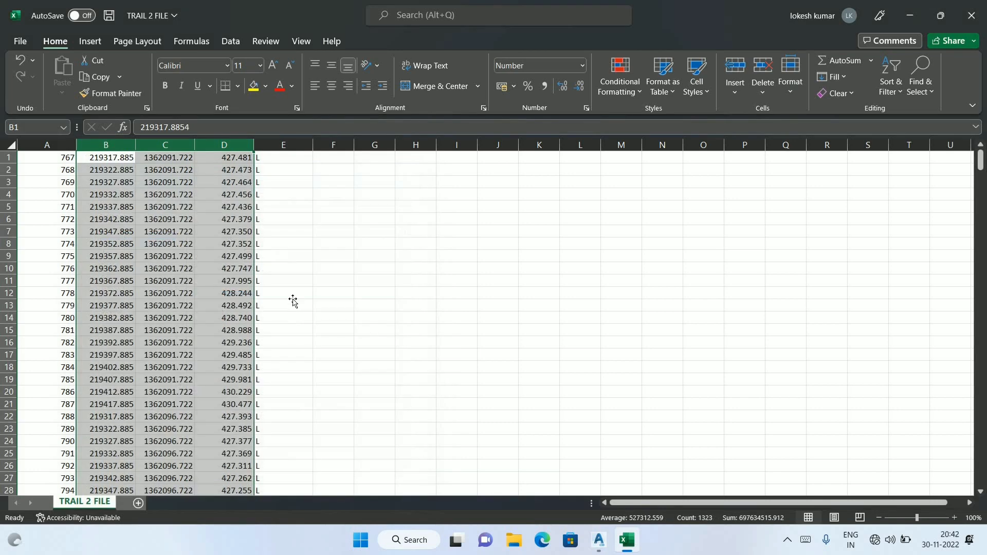
pyautogui.click(292, 296)
# - Save TRAIL 2 FILE with Ctrl+S and minimise Excel to the desktop
pyautogui.scroll(-7, 185, 240)
pyautogui.scroll(-5, 186, 239)
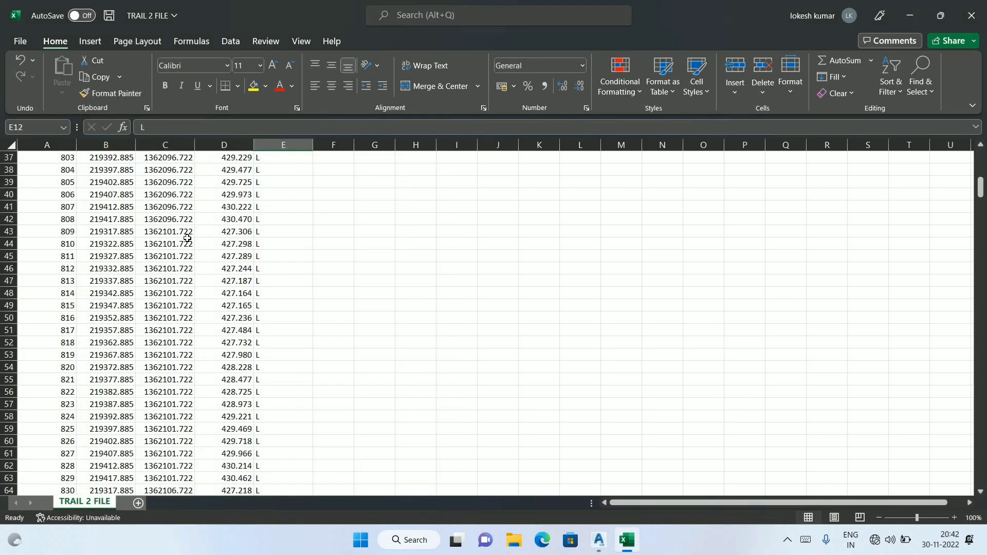
pyautogui.scroll(-1, 188, 240)
pyautogui.scroll(12, 194, 240)
pyautogui.scroll(1, 193, 241)
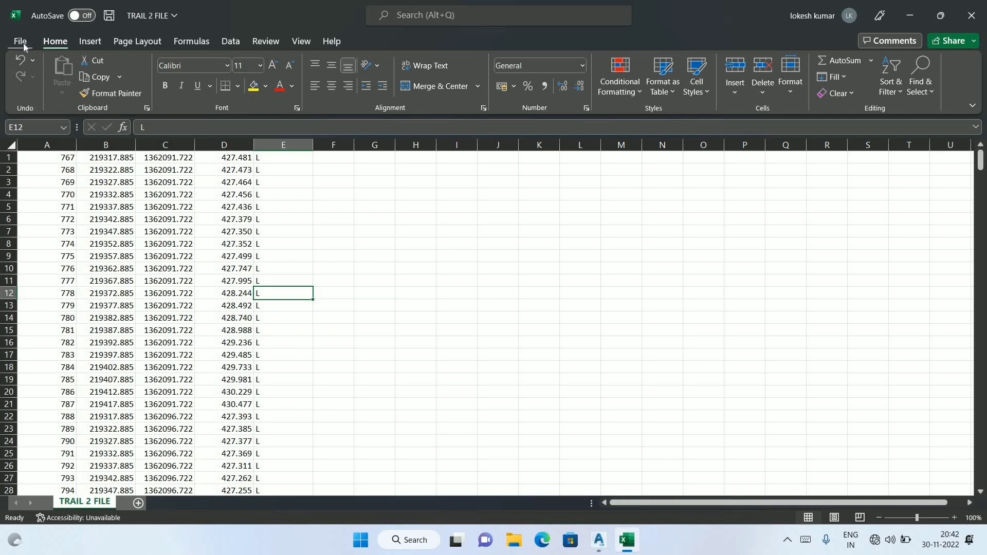
pyautogui.hotkey('ctrl', 's')
pyautogui.scroll(-13, 252, 250)
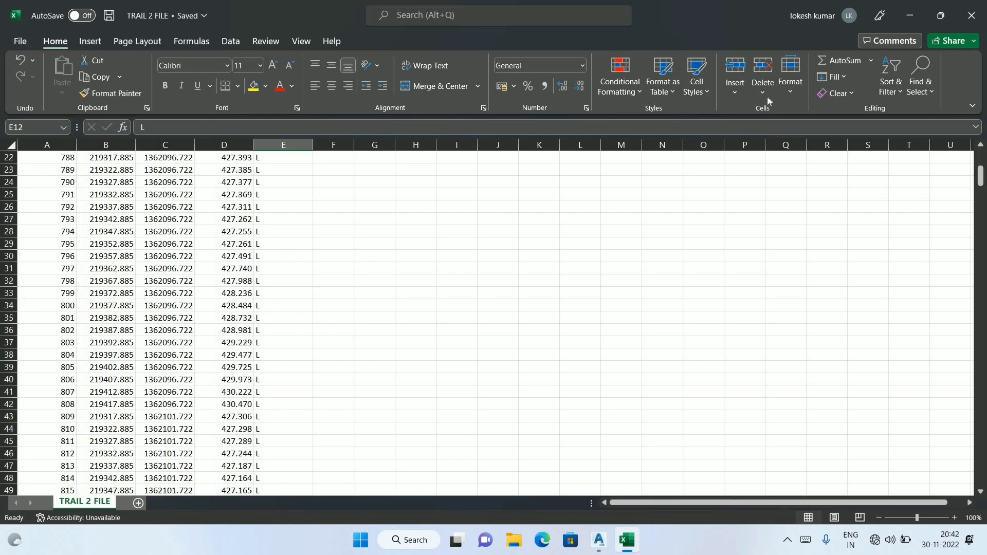
pyautogui.click(910, 15)
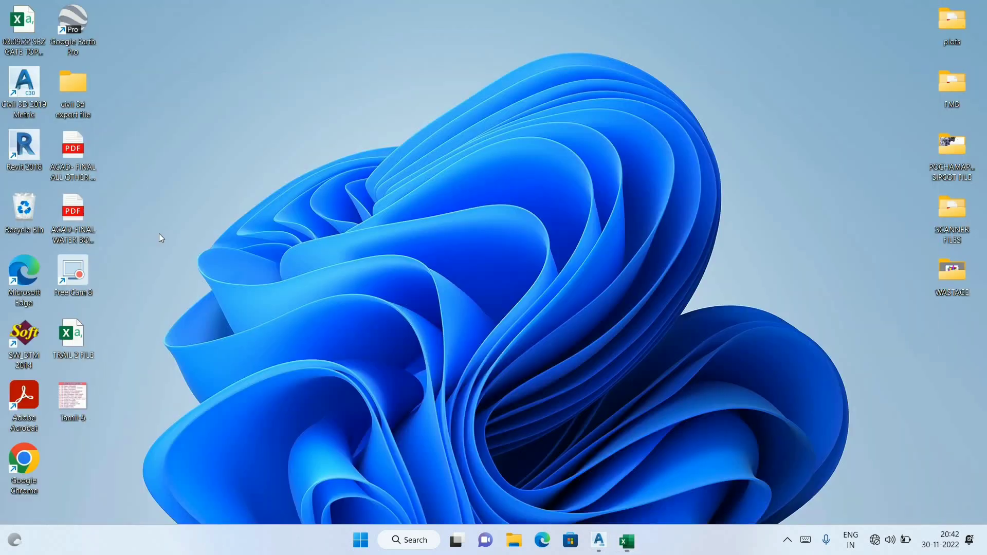
# - Bring up Drawing2 in Civil 3D and start a new blank drawing, Drawing3
pyautogui.click(610, 545)
pyautogui.click(637, 436)
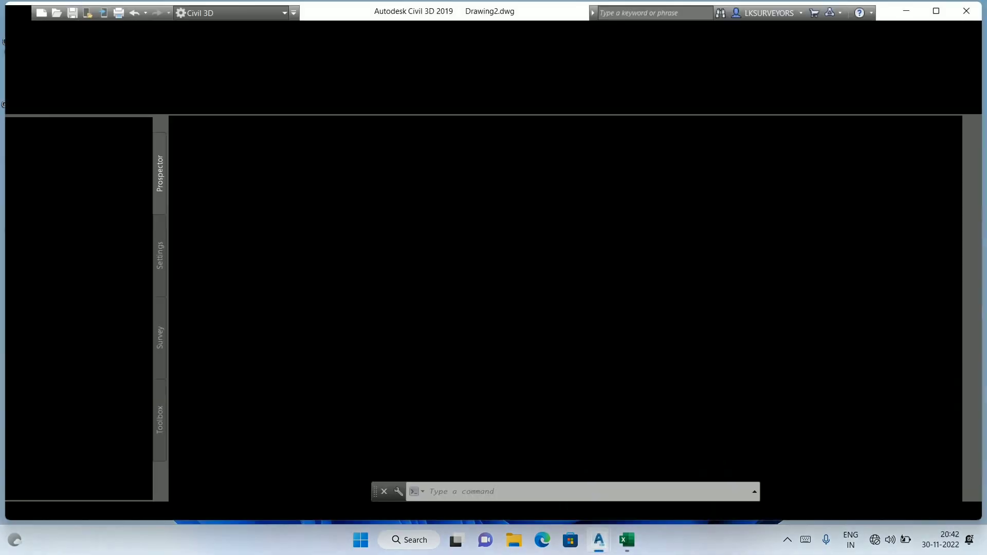
pyautogui.moveTo(417, 241); pyautogui.dragTo(295, 217, button='middle')
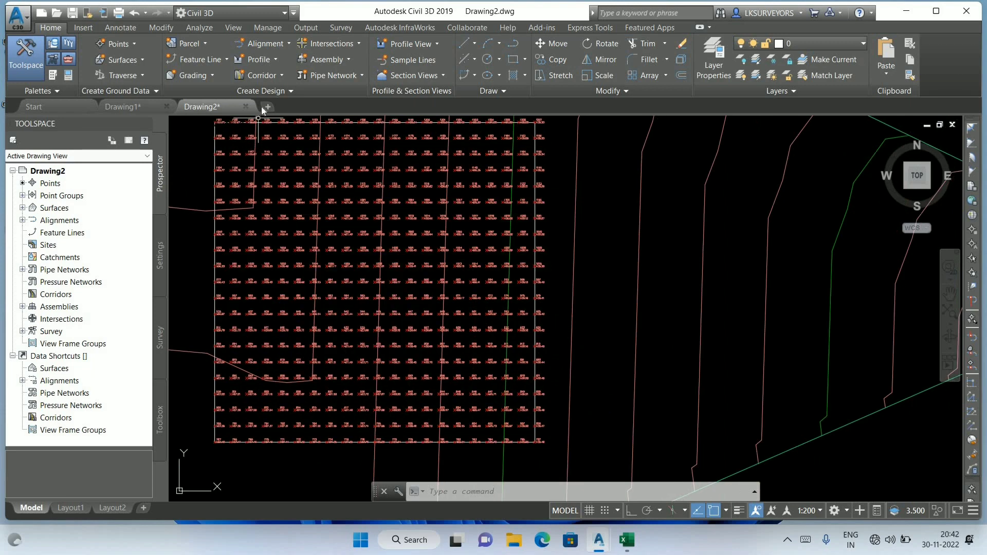
pyautogui.click(267, 106)
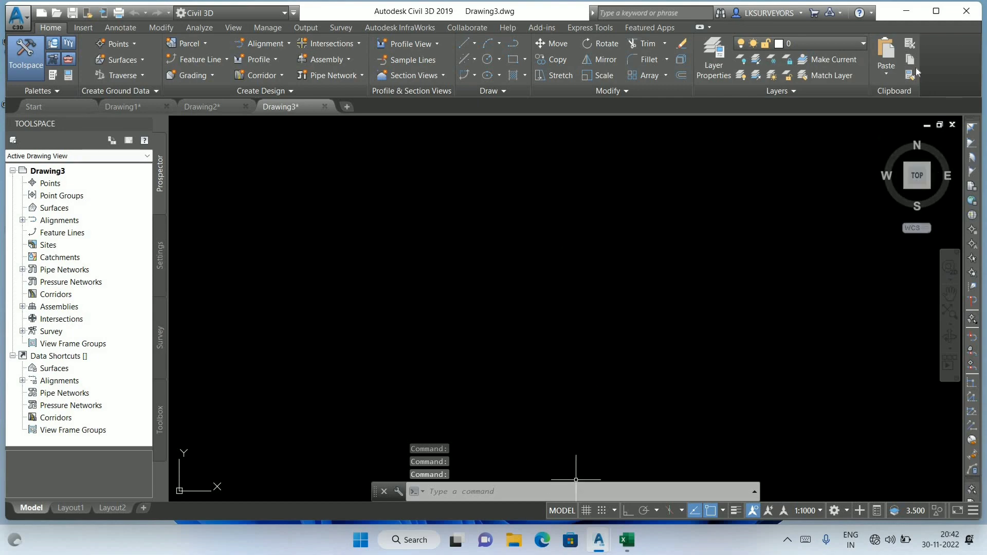
# - Launch SW_DTM Free from the desktop and return to the TRAIL 2 FILE workbook
pyautogui.click(903, 13)
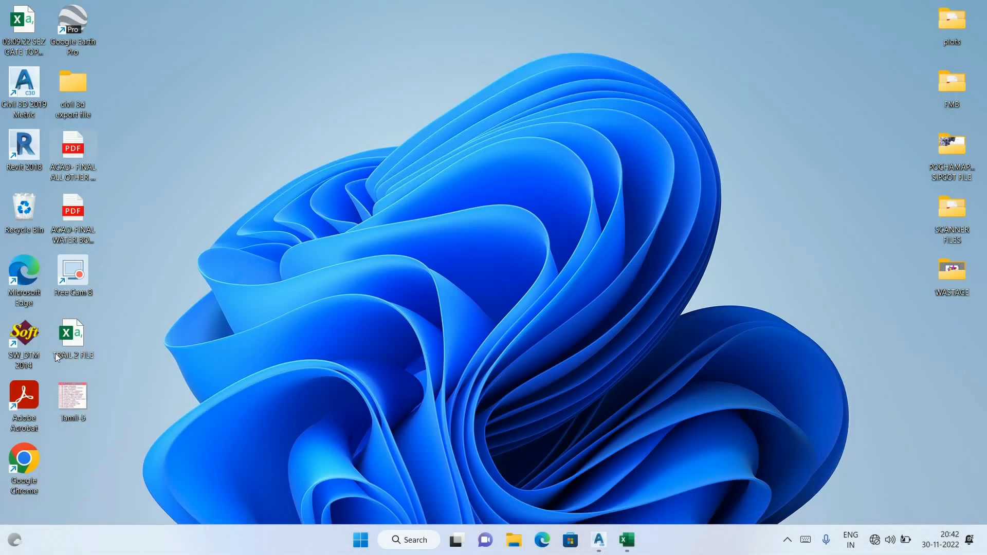
pyautogui.doubleClick(54, 340)
pyautogui.moveTo(640, 540)
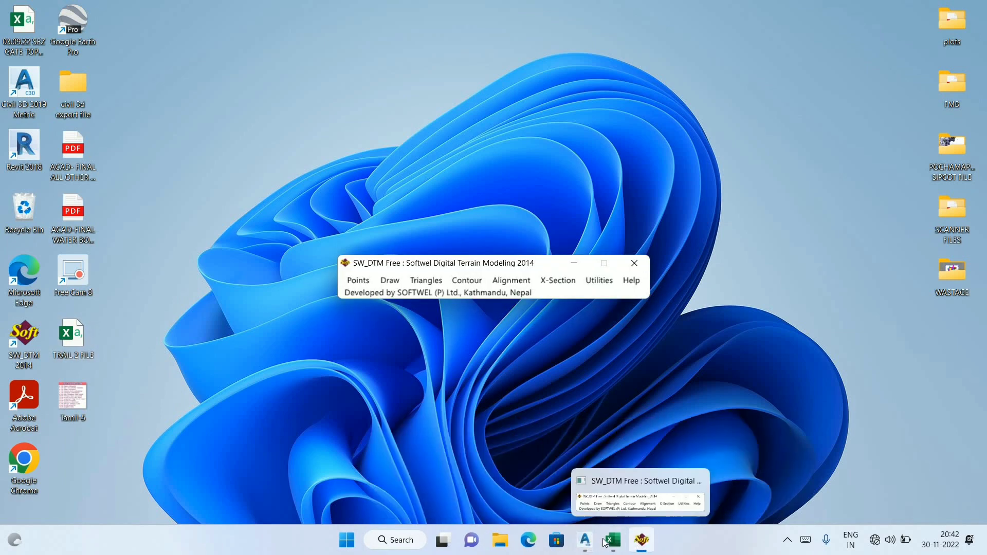
pyautogui.click(585, 540)
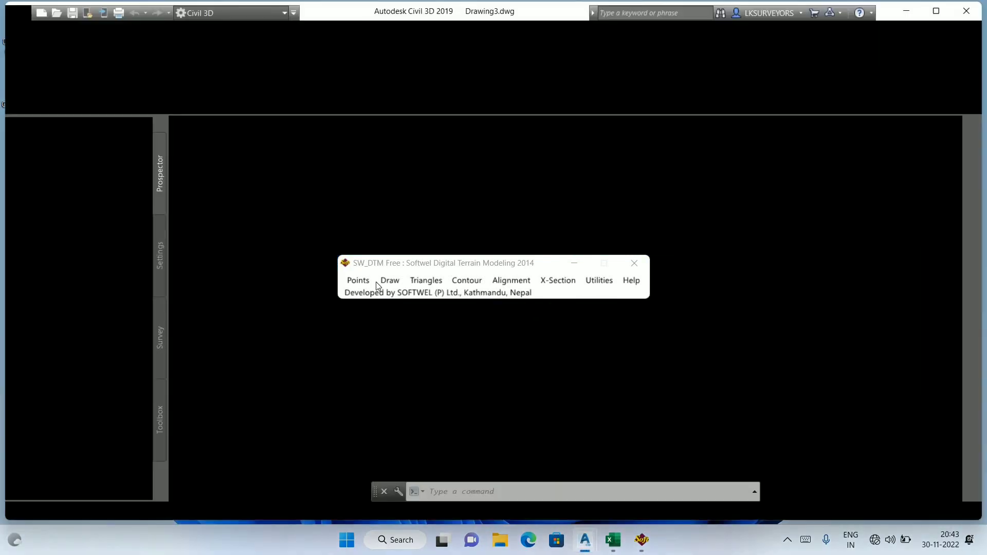
pyautogui.click(610, 541)
# - Copy range A1:E441 of TRAIL 2 FILE to the clipboard
pyautogui.scroll(11, 60, 171)
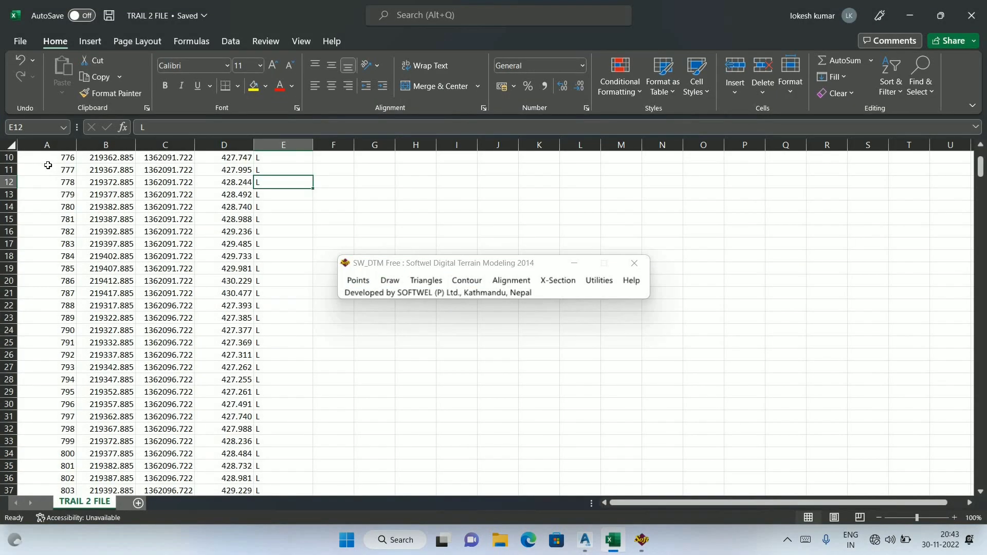
pyautogui.scroll(3, 52, 169)
pyautogui.moveTo(52, 157)
pyautogui.mouseDown()
pyautogui.moveTo(297, 531)
pyautogui.moveTo(298, 552)
pyautogui.moveTo(309, 435)
pyautogui.mouseUp()
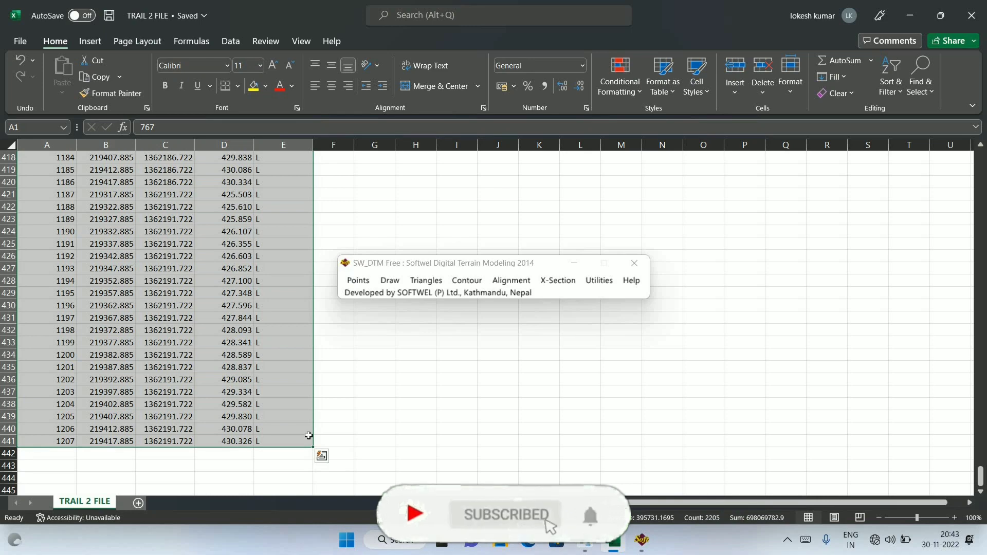
pyautogui.hotkey('ctrl', 'c')
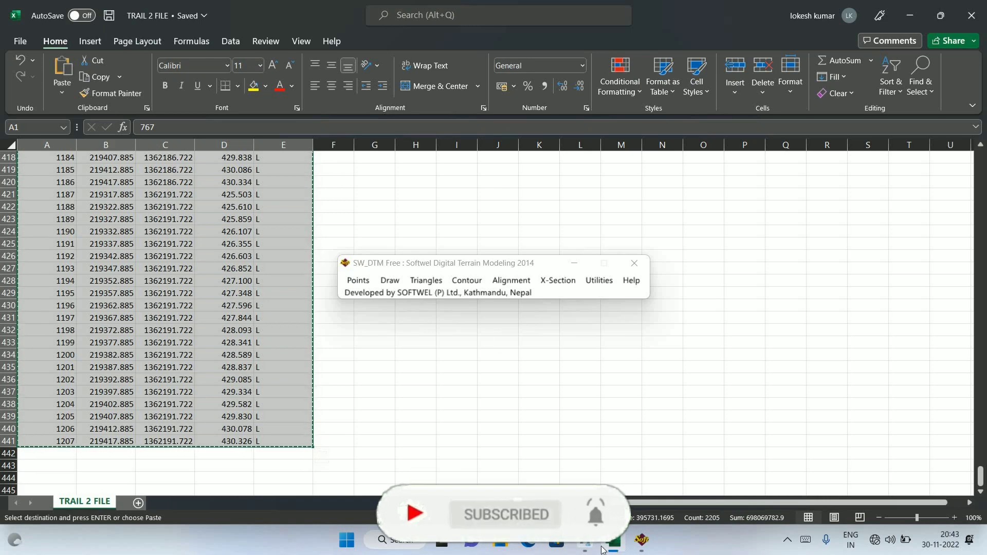
# - Import the copied Excel points into Drawing3 with SW_DTM at label scale 0.25
pyautogui.click(585, 545)
pyautogui.click(720, 473)
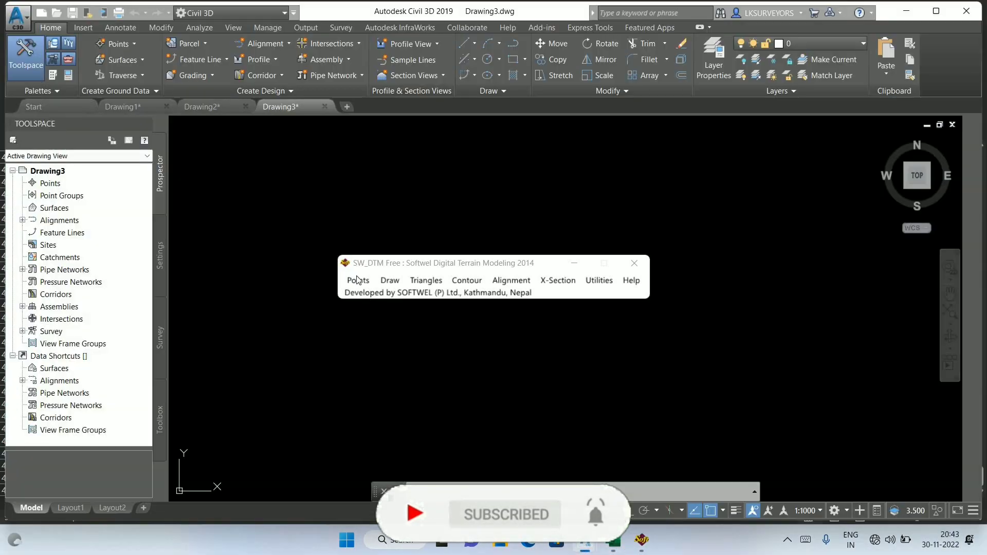
pyautogui.click(359, 281)
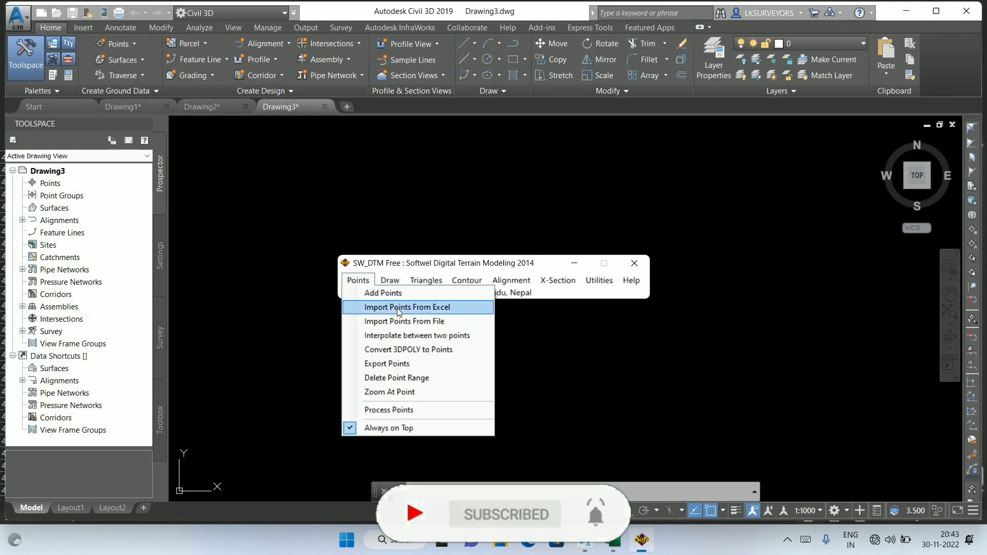
pyautogui.click(404, 308)
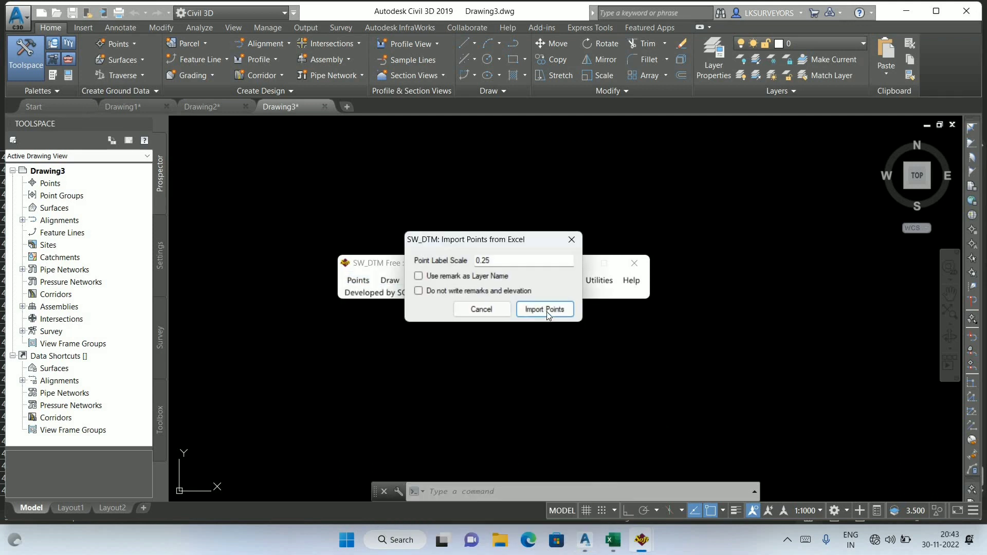
pyautogui.click(547, 311)
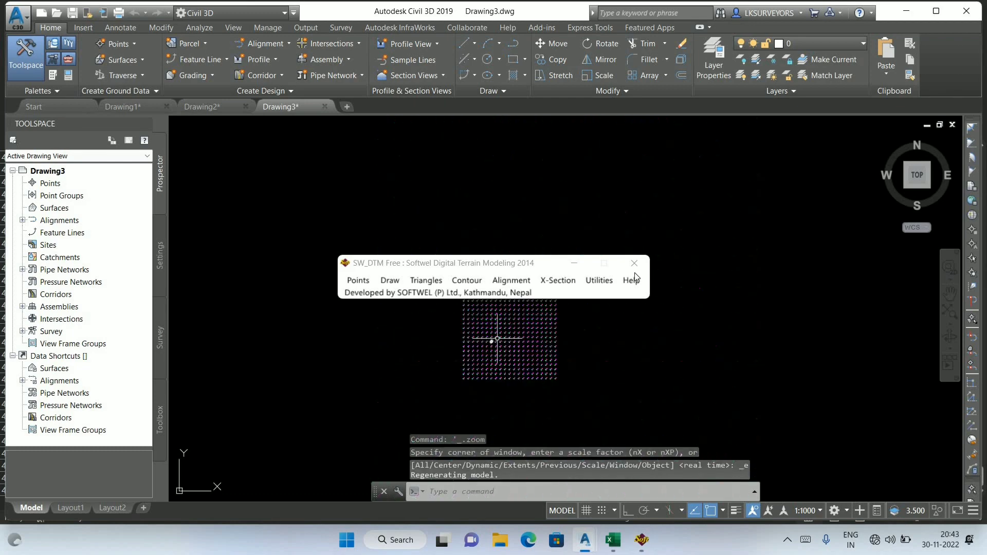
# - Window-select the whole imported point grid and copy it
pyautogui.scroll(2, 549, 312)
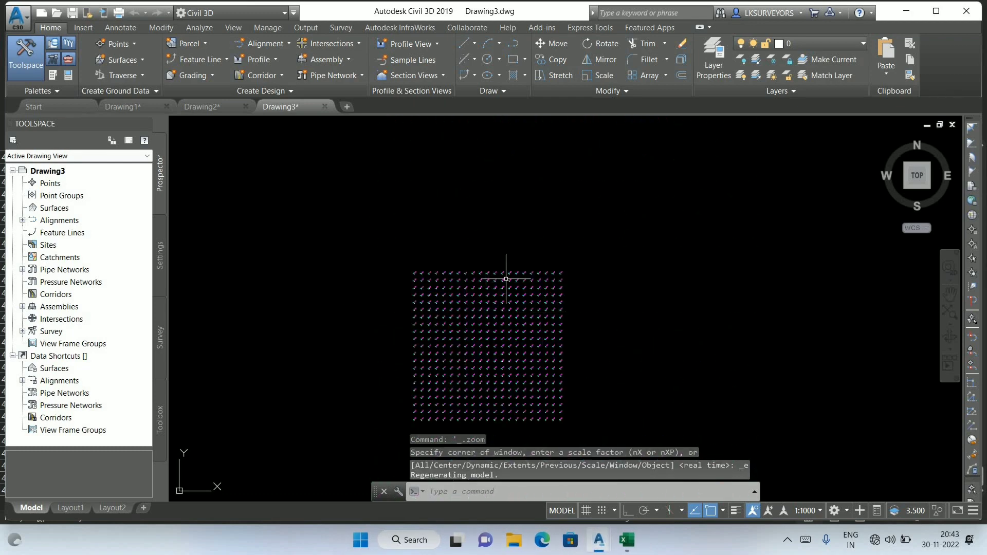
pyautogui.click(590, 183)
pyautogui.click(277, 439)
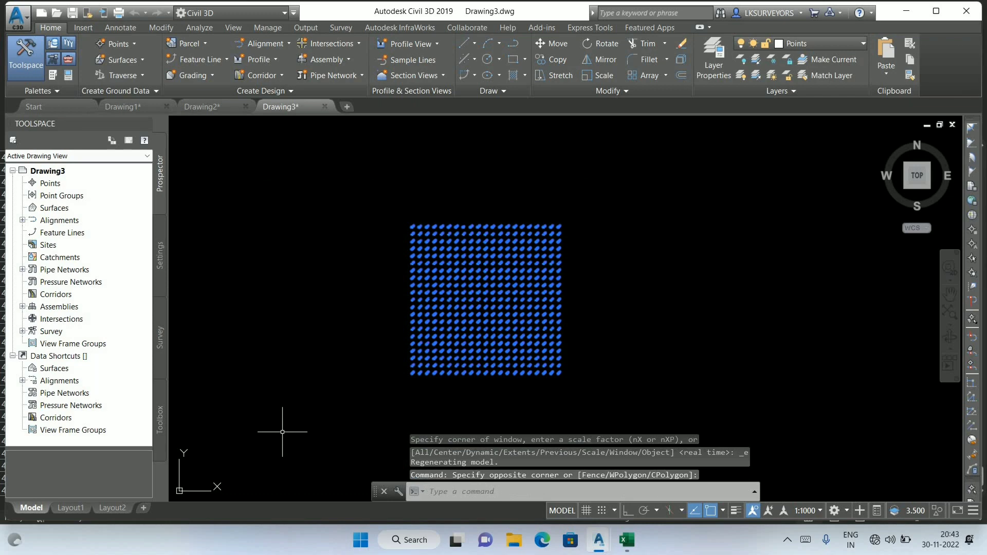
pyautogui.hotkey('ctrl', 'c')
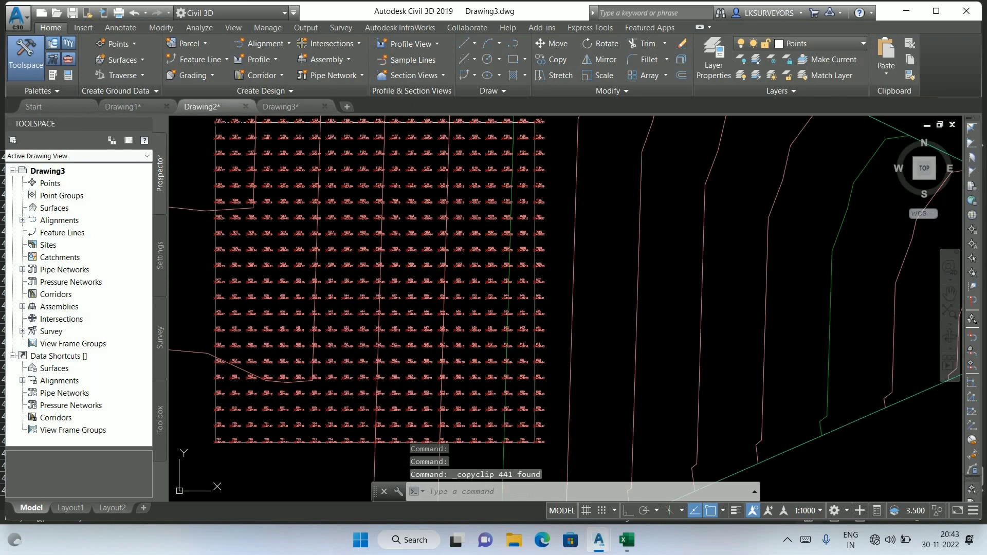
# - Paste the point grid into Drawing2 at its original coordinates
pyautogui.rightClick(608, 314)
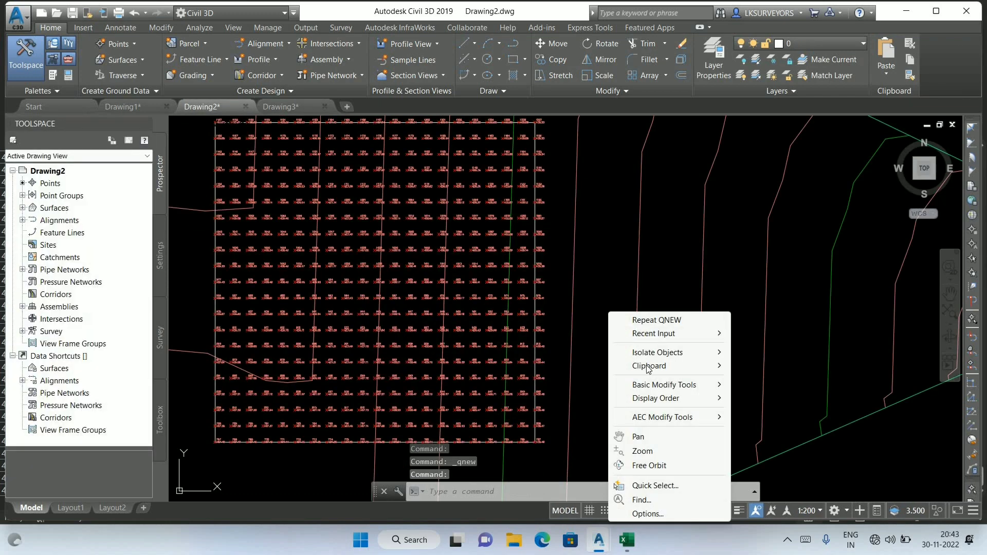
pyautogui.moveTo(650, 365)
pyautogui.click(802, 438)
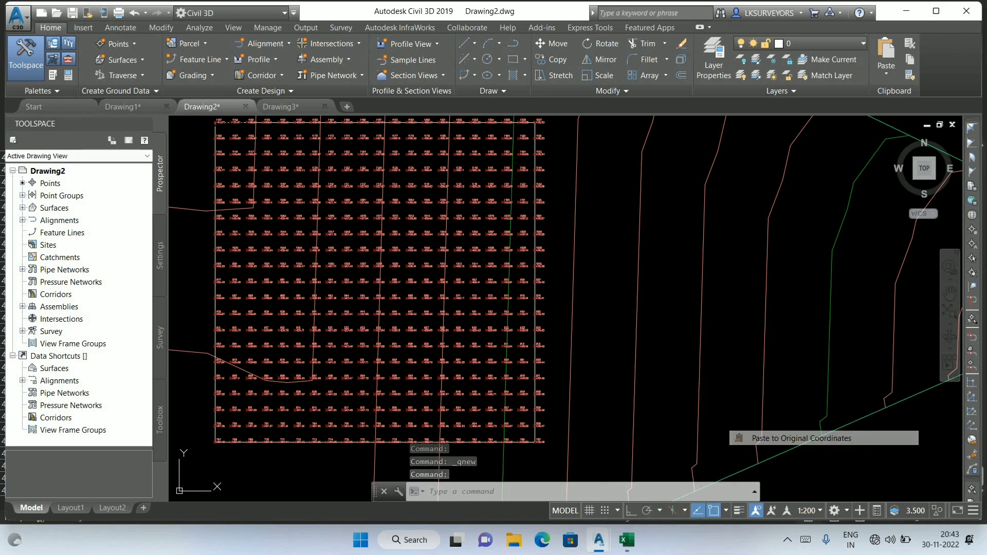
pyautogui.scroll(6, 377, 277)
pyautogui.scroll(3, 378, 277)
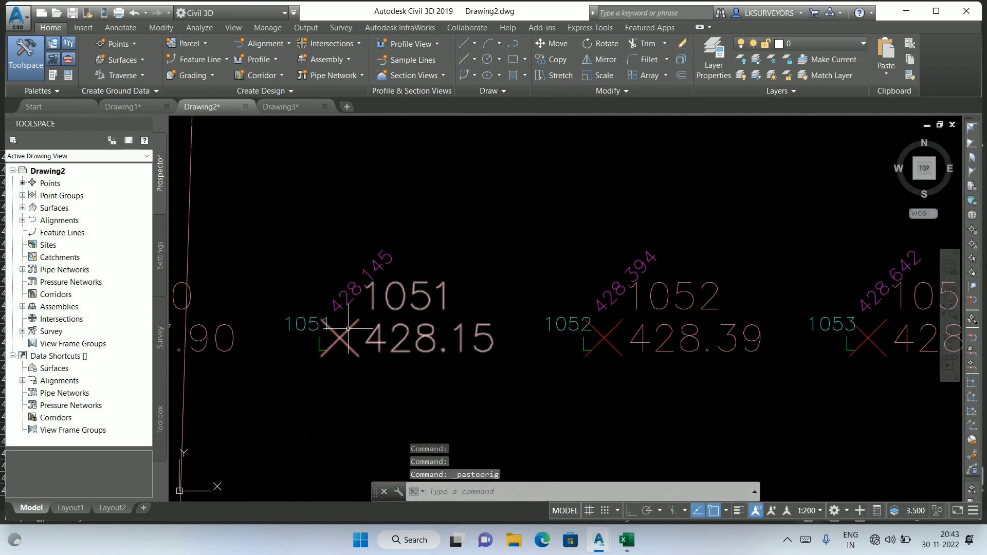
pyautogui.scroll(-1, 407, 304)
pyautogui.scroll(2, 467, 322)
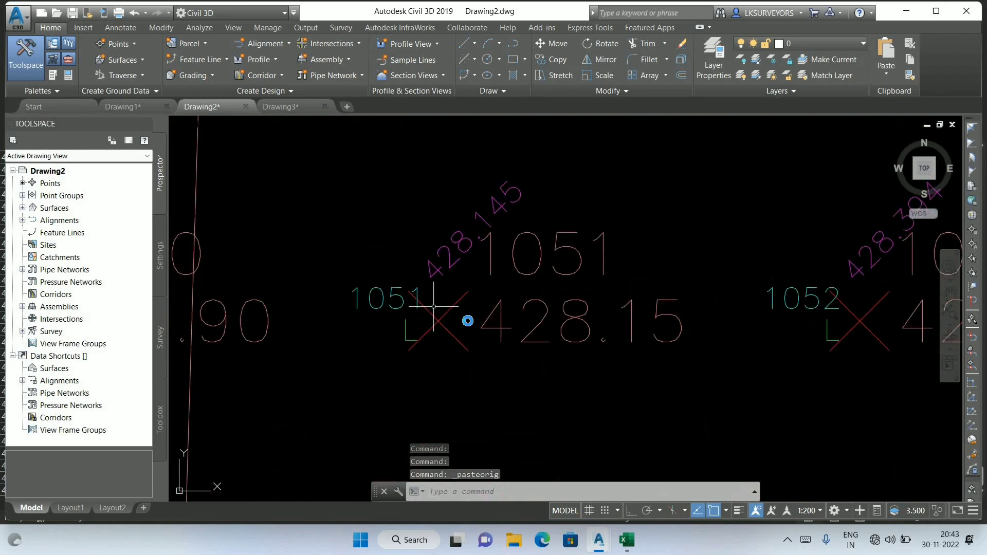
pyautogui.scroll(1, 462, 325)
pyautogui.scroll(-1, 470, 321)
pyautogui.scroll(-5, 471, 321)
pyautogui.scroll(-3, 473, 309)
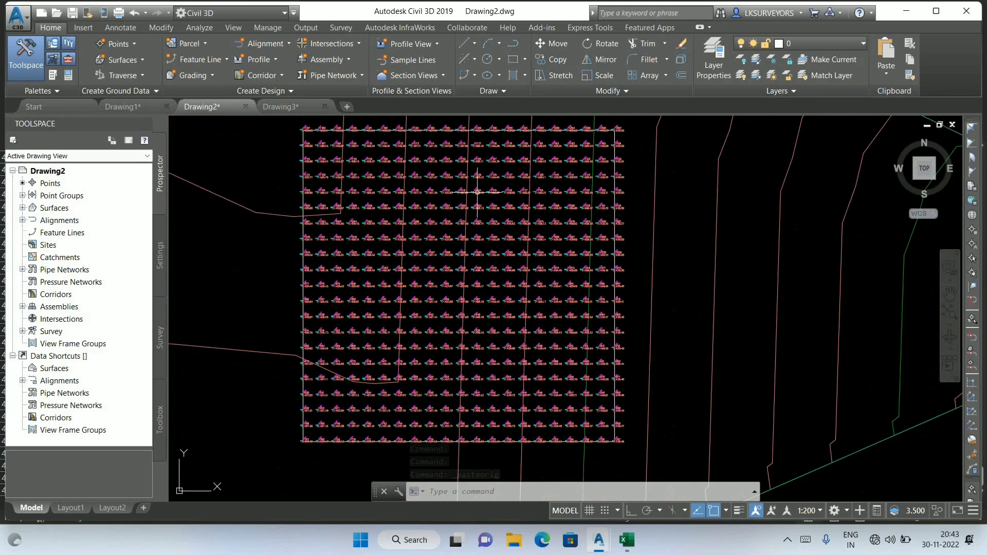
# - Zoom and pan around the grid to confirm the pasted points overlay the originals
pyautogui.moveTo(474, 194); pyautogui.dragTo(463, 326, button='middle')
pyautogui.scroll(4, 279, 249)
pyautogui.scroll(3, 279, 249)
pyautogui.moveTo(265, 247); pyautogui.dragTo(379, 329, button='middle')
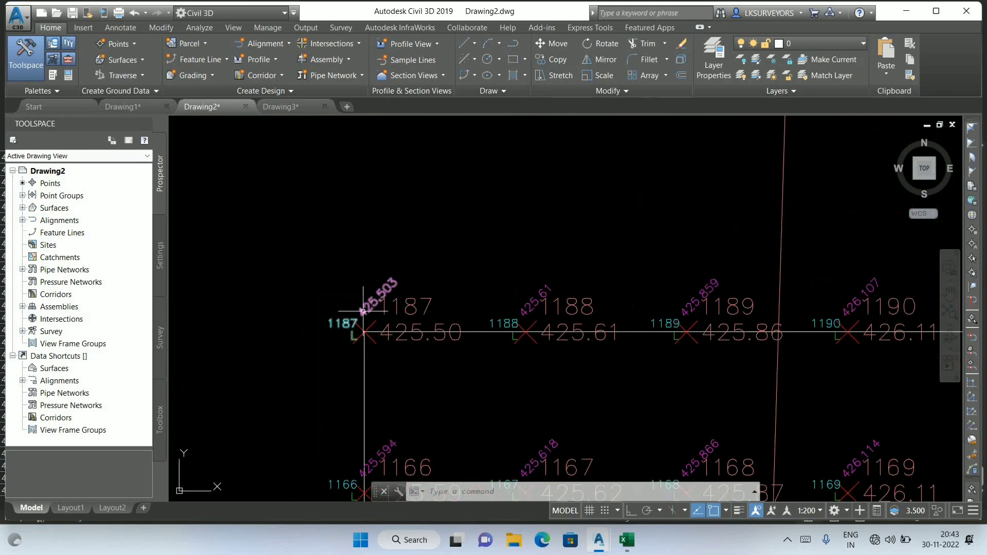
pyautogui.scroll(5, 380, 321)
pyautogui.scroll(-8, 389, 319)
pyautogui.scroll(-5, 388, 319)
pyautogui.moveTo(527, 362); pyautogui.dragTo(511, 223, button='middle')
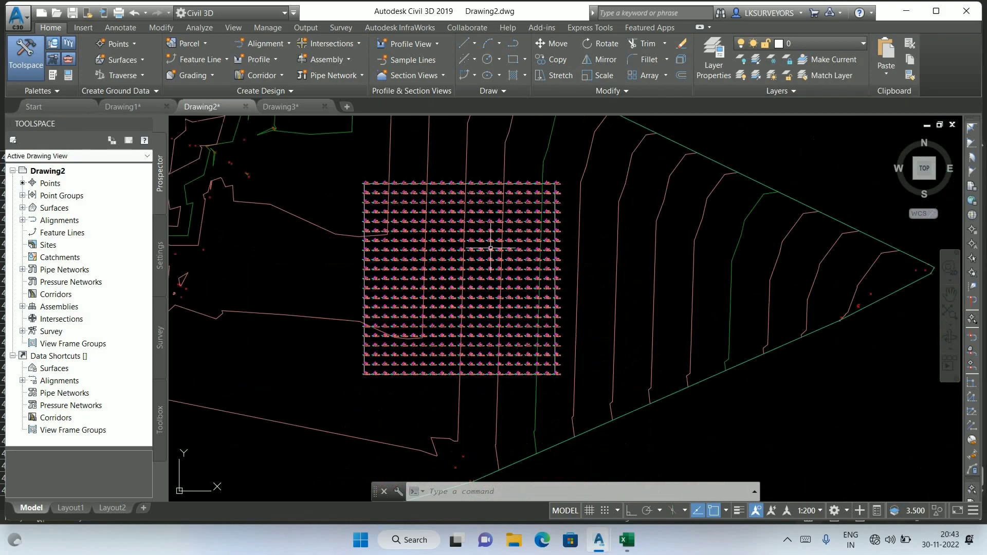
pyautogui.scroll(5, 509, 279)
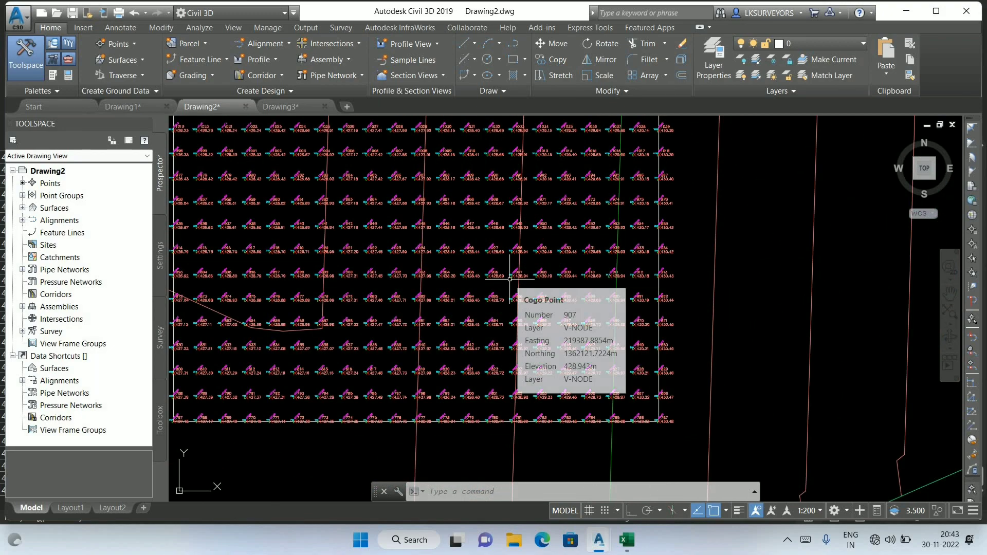